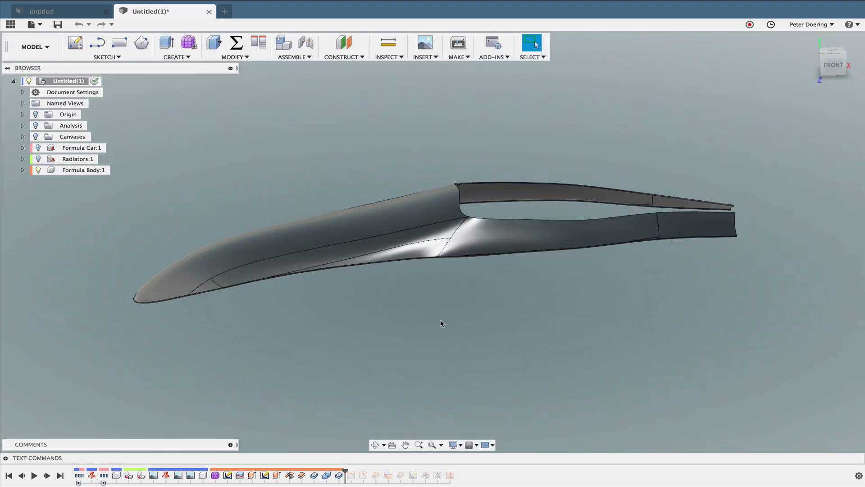
Step: Orbit to a side-on view with Formula Car:1, Radiators:1 and Formula Body:1 listed
middle_click_drag(440, 322, 462, 315, "shift")
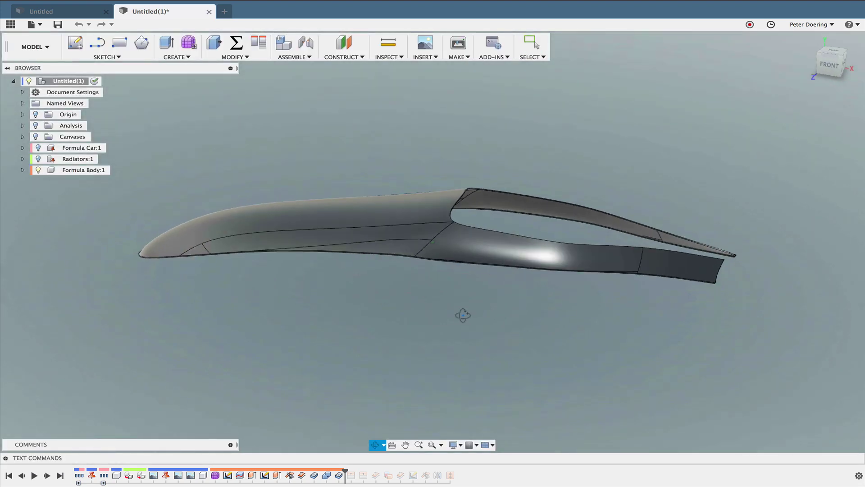
mouse_move(81, 148)
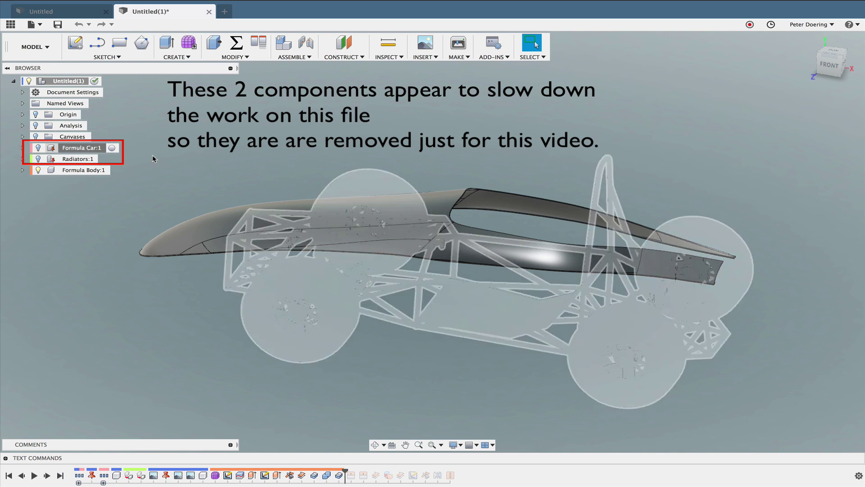
Step: Delete the Formula Car:1 and Radiators:1 components from the browser, confirming each deletion
right_click(91, 150)
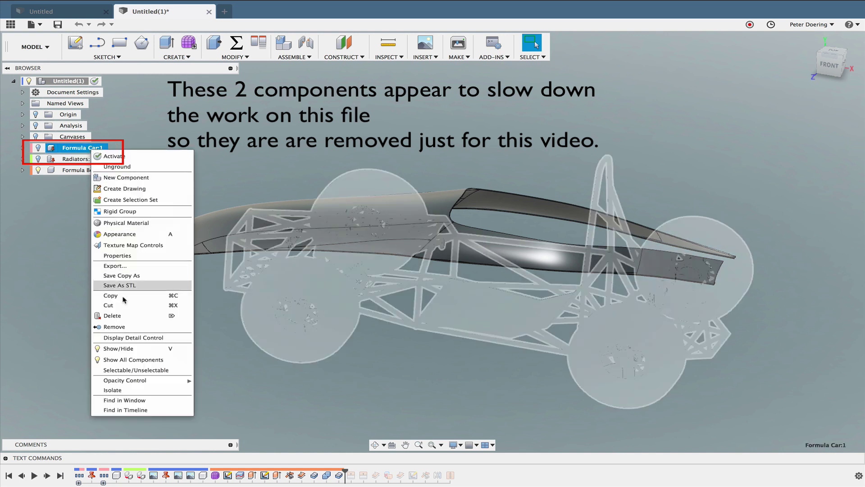
left_click(126, 318)
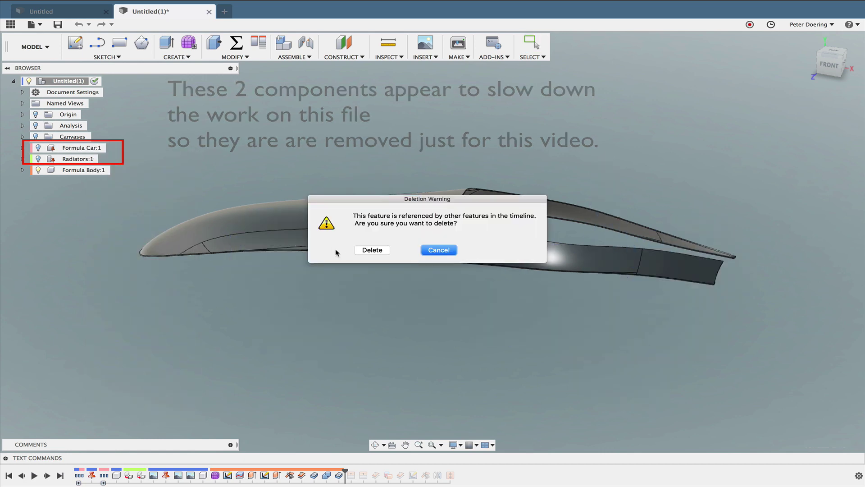
left_click(365, 251)
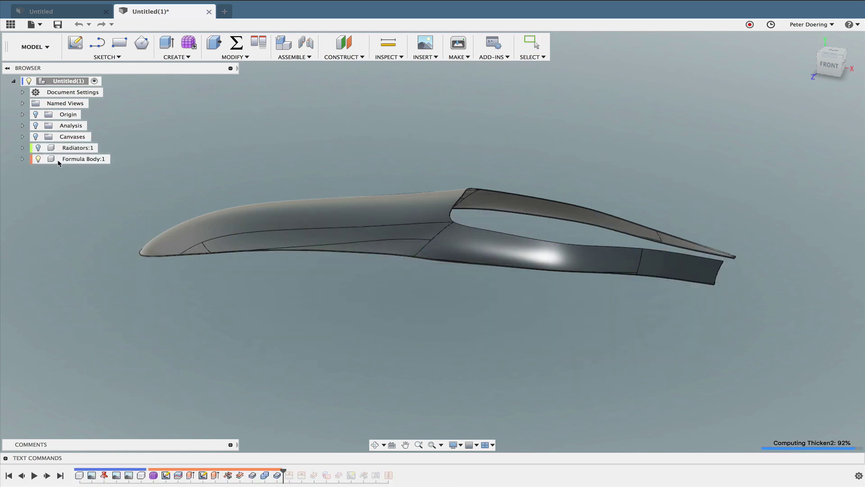
right_click(91, 151)
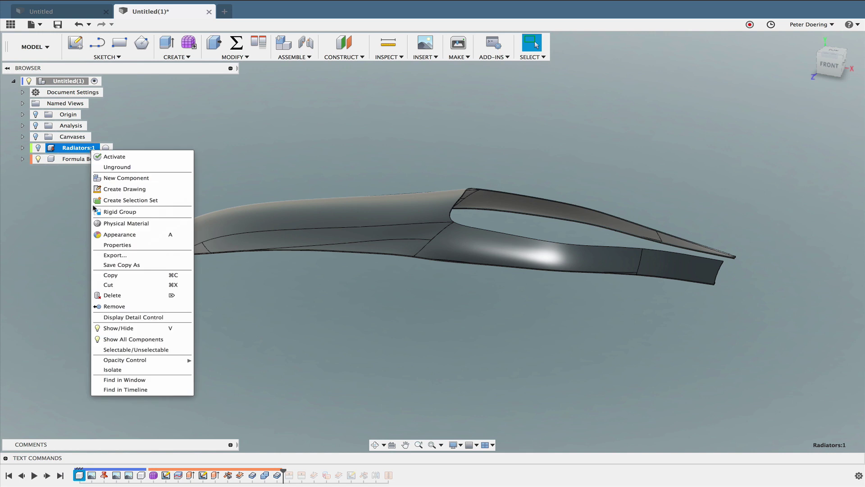
left_click(122, 294)
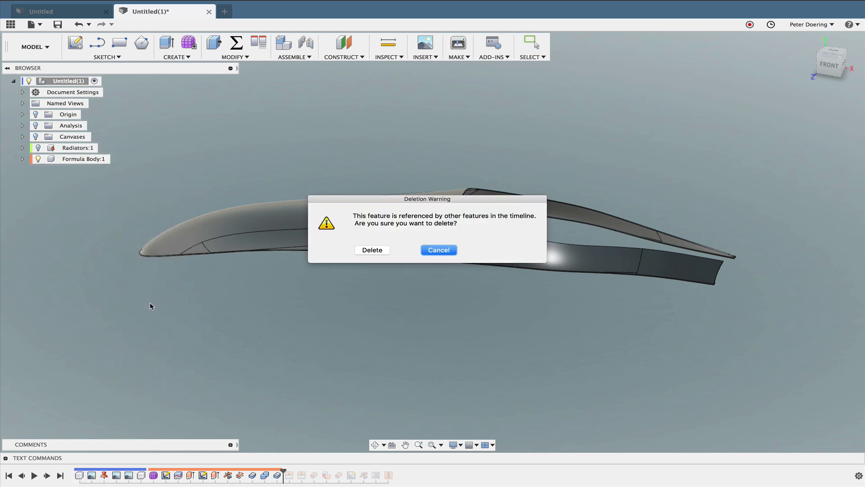
left_click(375, 250)
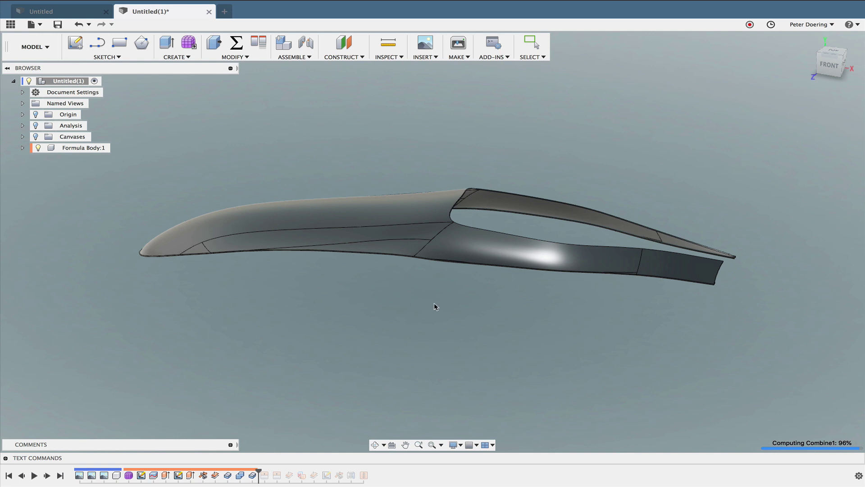
Step: Roll the timeline back to an earlier feature and orbit around the full car shell
middle_click_drag(436, 307, 356, 323, "shift")
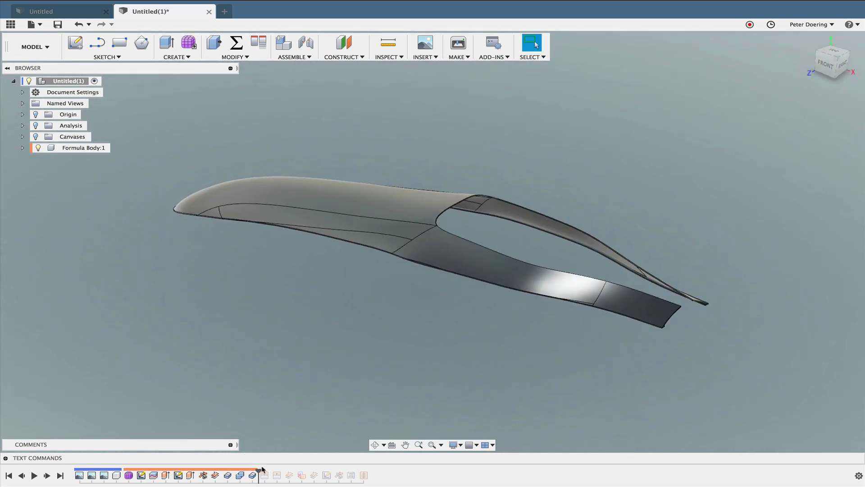
left_click_drag(257, 470, 126, 465)
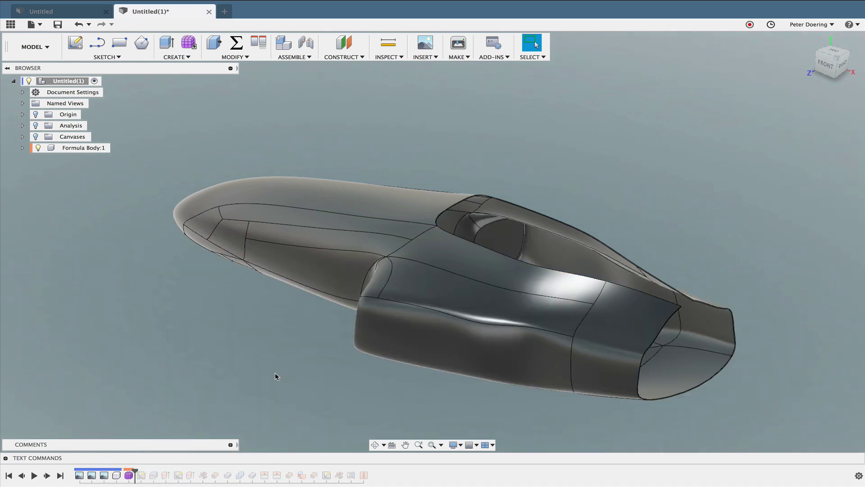
mouse_move(276, 375)
middle_mouse_down("shift")
mouse_move(257, 387)
mouse_move(549, 347)
middle_mouse_up("shift")
scroll(549, 348, "up", 5)
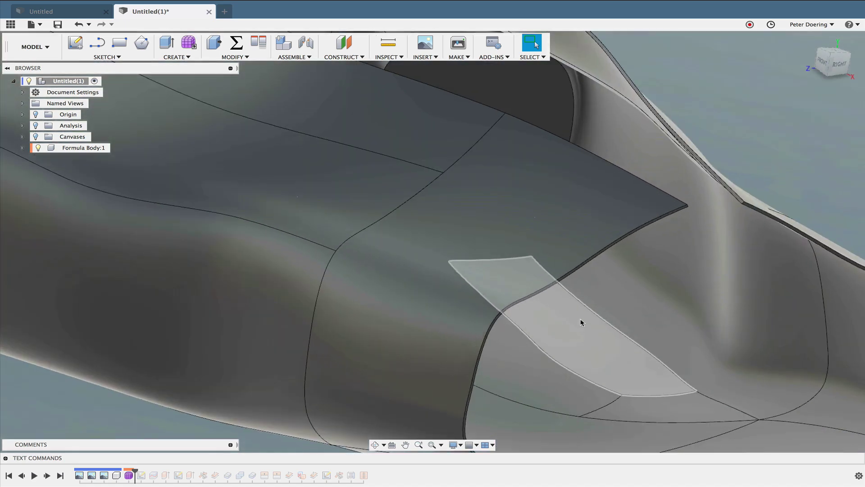
scroll(582, 320, "up", 3)
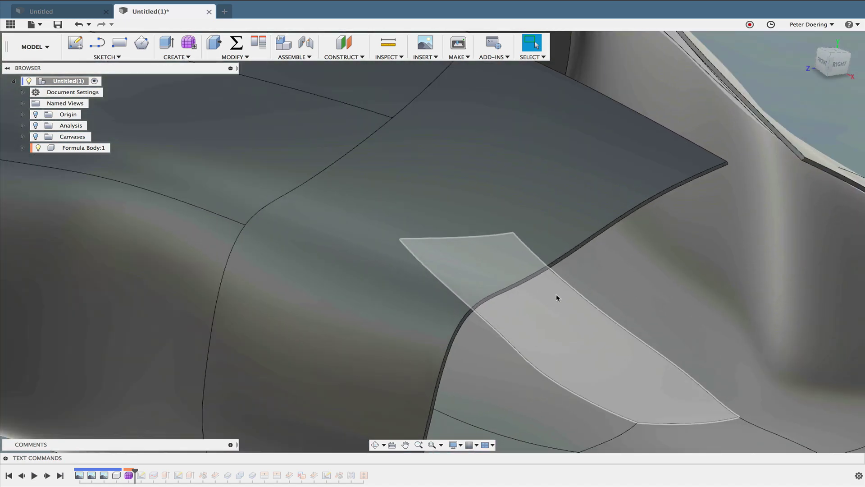
Step: Jump the timeline to the end, then roll it back to just after Extrude1
left_click(60, 475)
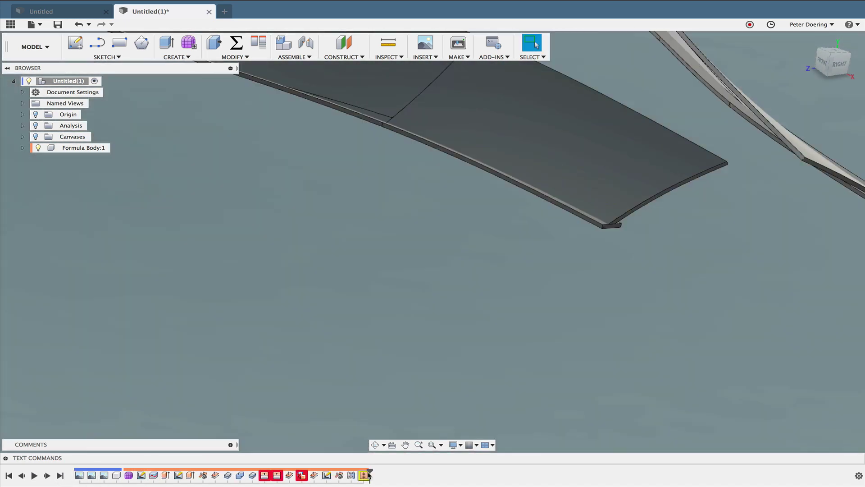
left_click_drag(369, 470, 154, 461)
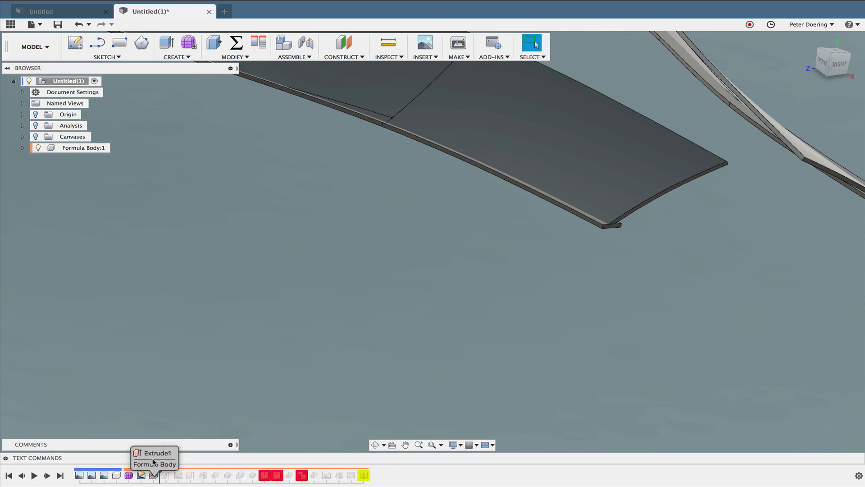
scroll(216, 380, "down", 5)
scroll(243, 377, "down", 2)
scroll(303, 405, "down", 4)
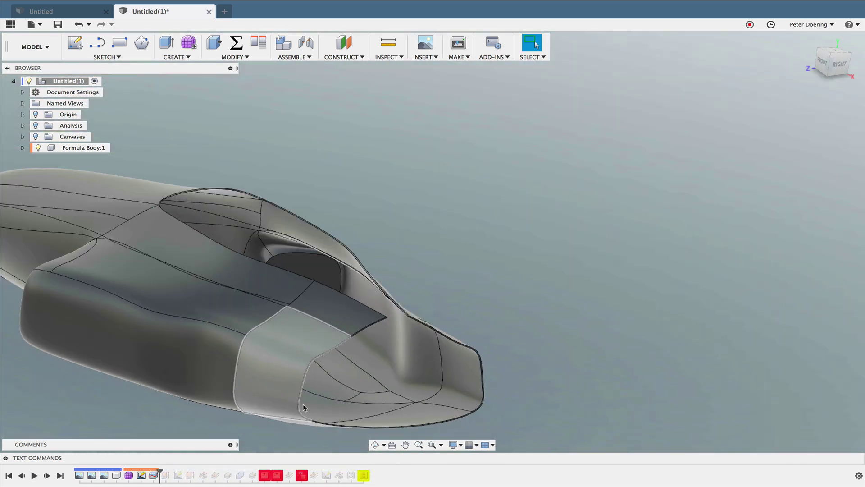
scroll(340, 411, "down", 3)
scroll(333, 407, "down", 3)
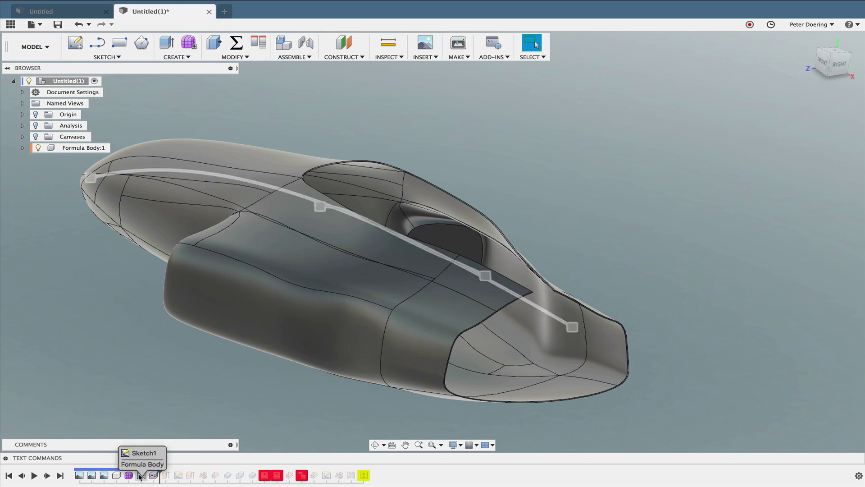
right_click(140, 476)
left_click(173, 384)
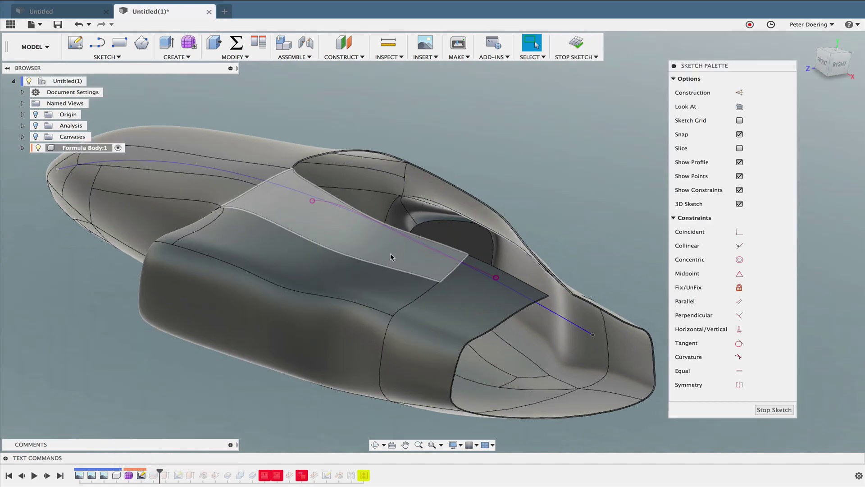
scroll(391, 246, "up", 5)
scroll(376, 242, "up", 2)
middle_click_drag(400, 257, 340, 421)
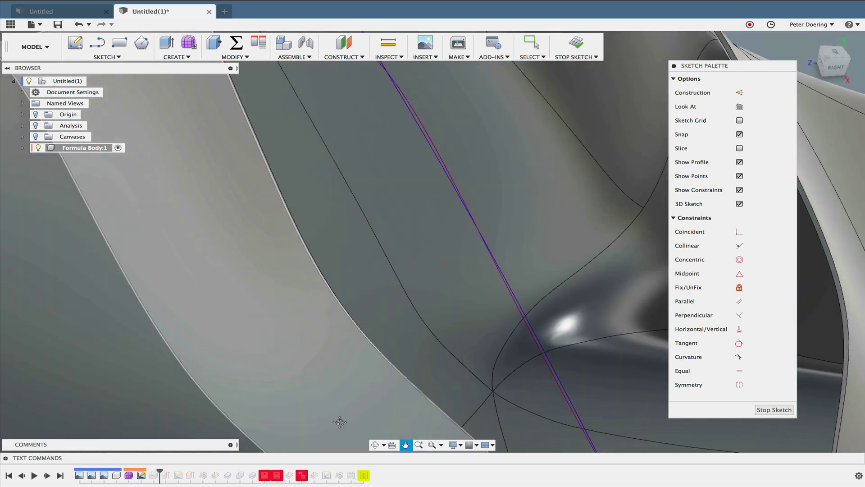
scroll(396, 149, "down", 3)
left_click(299, 100)
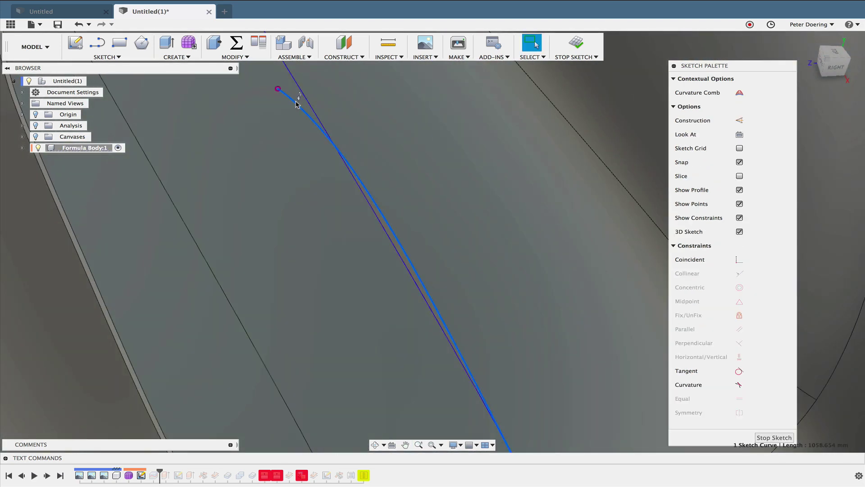
key("Escape")
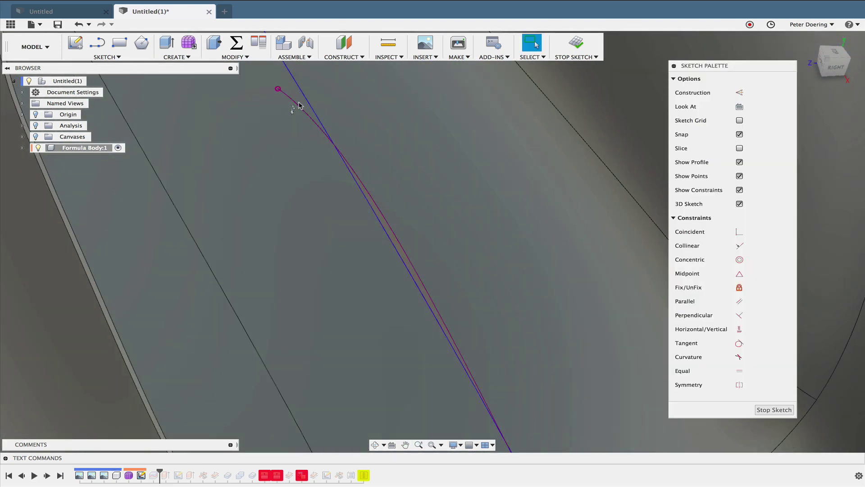
left_click(295, 106)
key("Escape")
scroll(284, 130, "up", 2)
mouse_move(279, 143)
middle_mouse_down("shift")
mouse_move(282, 277)
mouse_move(333, 293)
mouse_move(434, 281)
mouse_move(517, 347)
middle_mouse_up("shift")
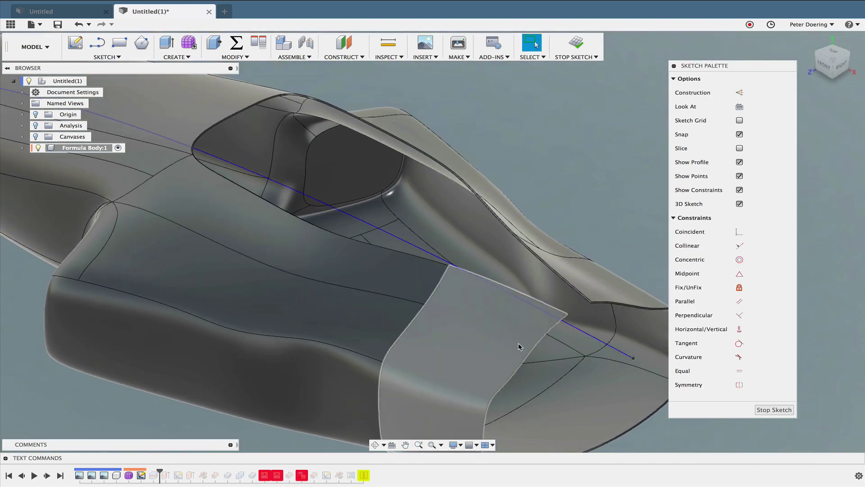
left_click(774, 410)
mouse_move(175, 388)
middle_mouse_down()
mouse_move(216, 342)
mouse_move(201, 373)
mouse_move(179, 386)
middle_mouse_up()
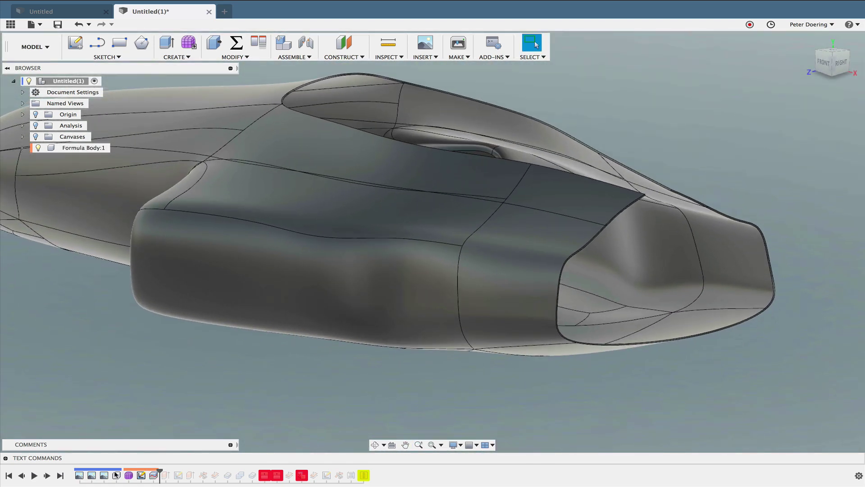
scroll(63, 274, "down", 3)
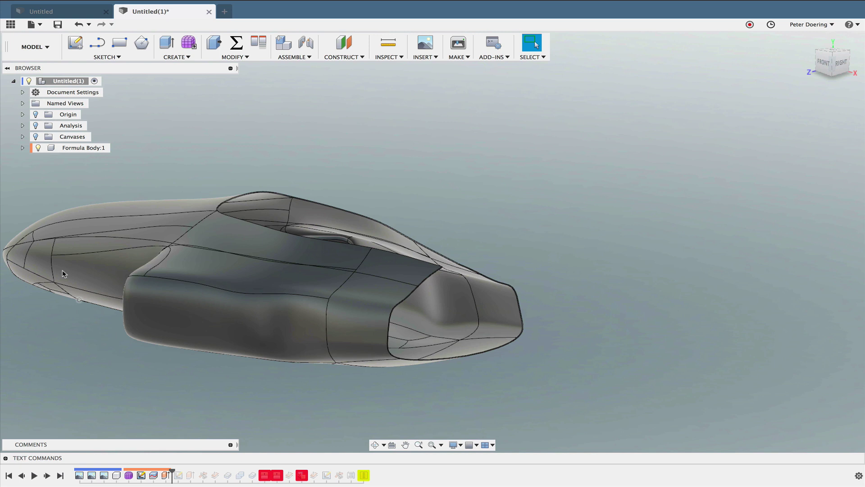
Step: Expand Formula Body:1 > Bodies and turn on the Body9 (1) surface
left_click(23, 148)
left_click(32, 171)
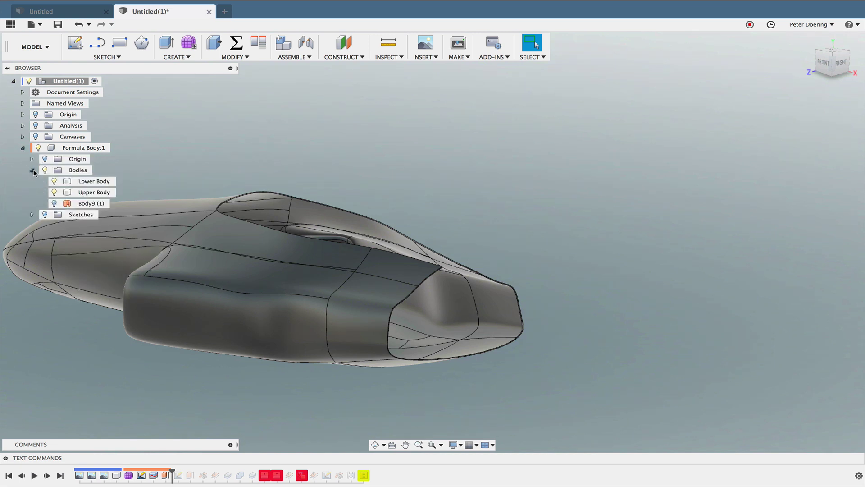
left_click(92, 207)
middle_click_drag(93, 208, 212, 212)
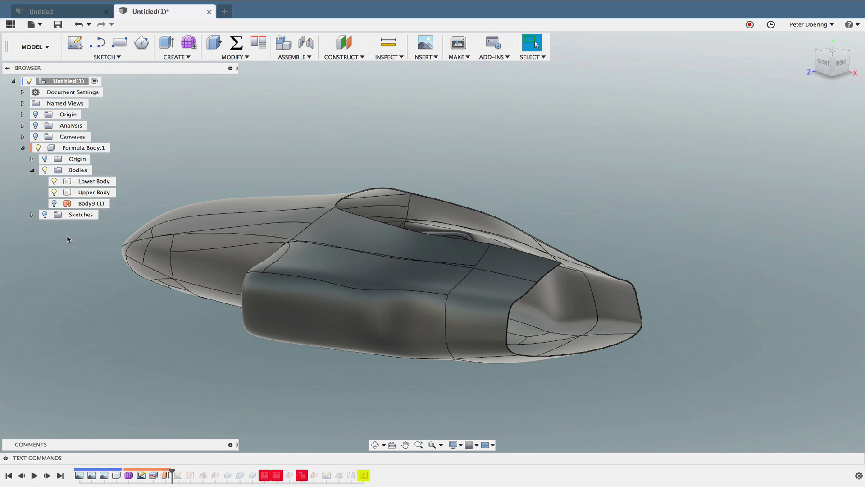
left_click(55, 204)
middle_click_drag(130, 349, 131, 356, "shift")
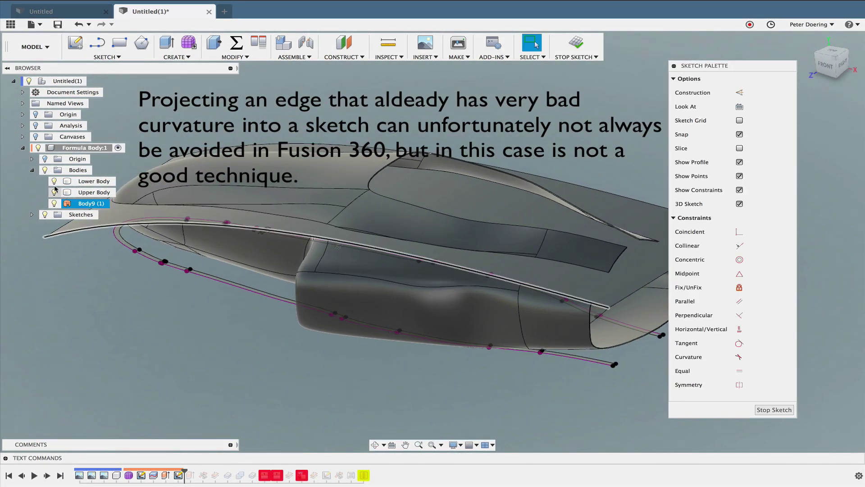
Step: Hide the car bodies so only the projected sketch curves show, and select the lower curve
left_click(45, 170)
scroll(341, 346, "up", 3)
scroll(405, 335, "up", 4)
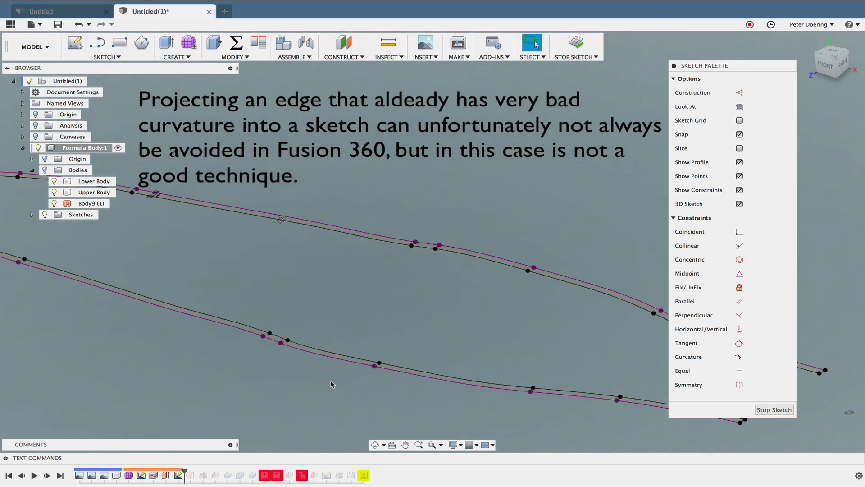
left_click(336, 335)
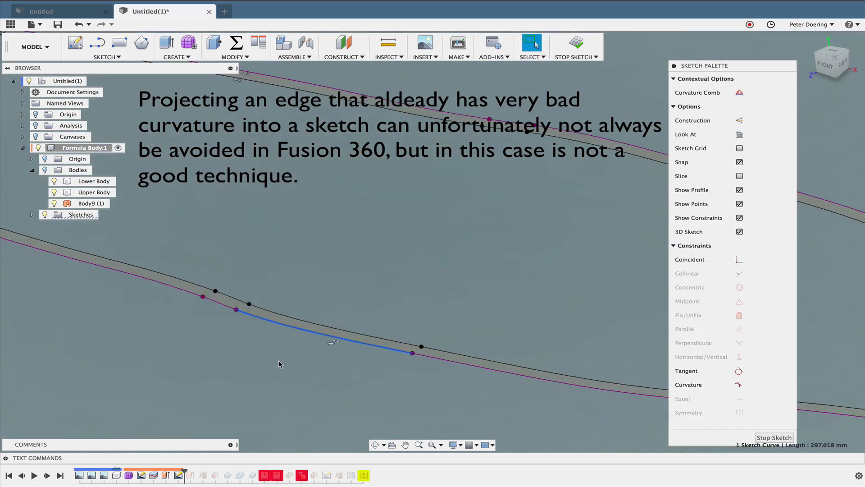
Step: Show the curvature comb on the selected lower curve segment
right_click(279, 364)
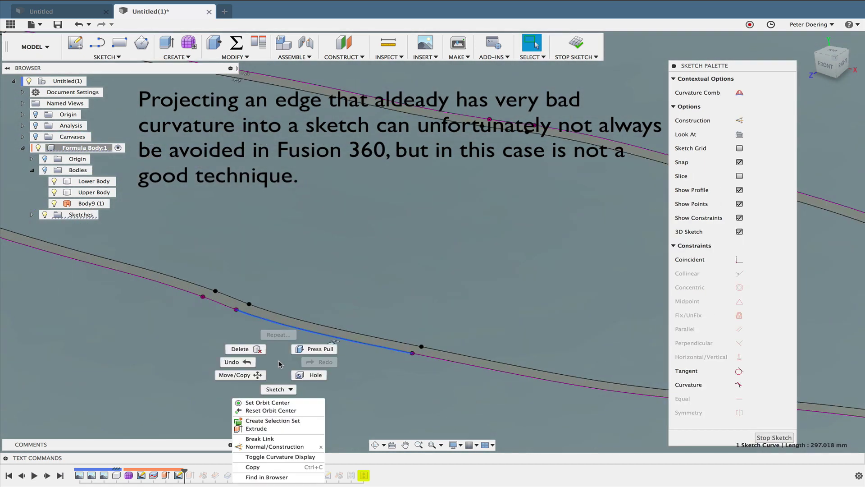
left_click(279, 457)
middle_click_drag(274, 396, 351, 284, "shift")
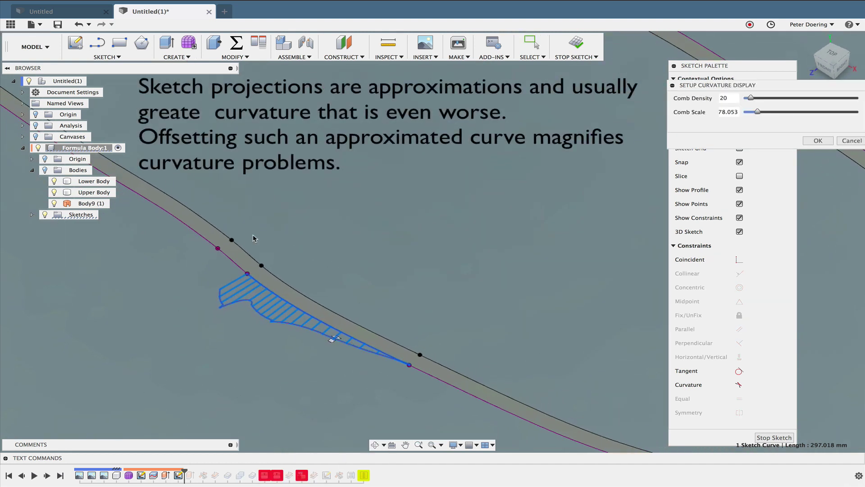
left_click(153, 304)
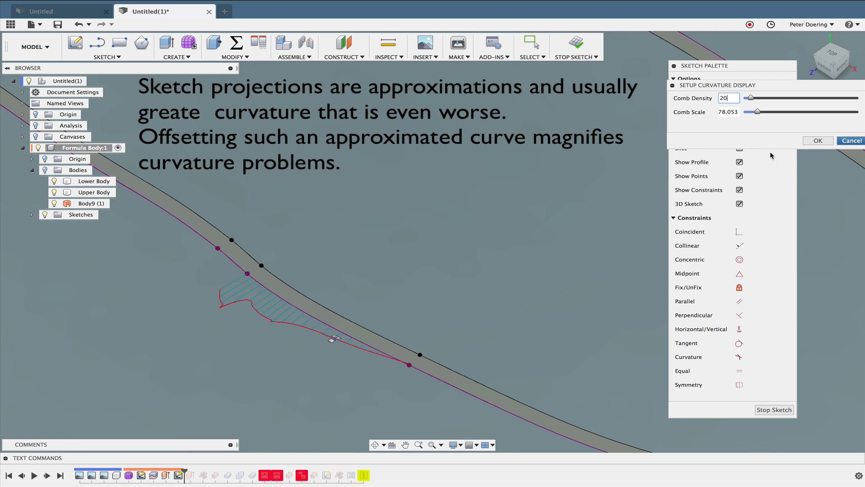
key("Escape")
middle_click_drag(429, 221, 398, 273, "shift")
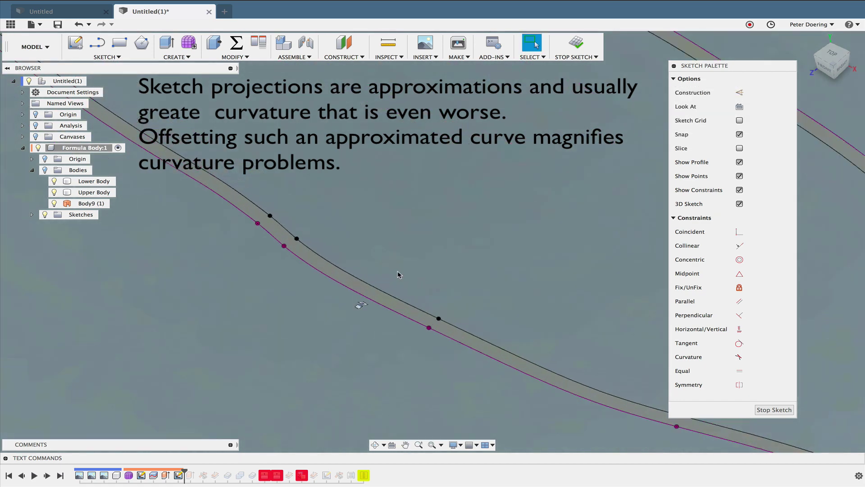
Step: Show the curvature comb on the offset curve segment
left_click(340, 297)
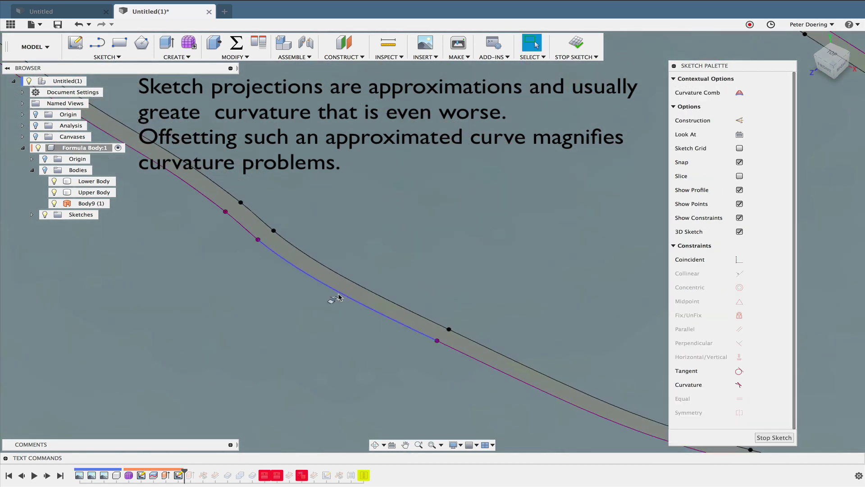
right_click(289, 317)
left_click(286, 411)
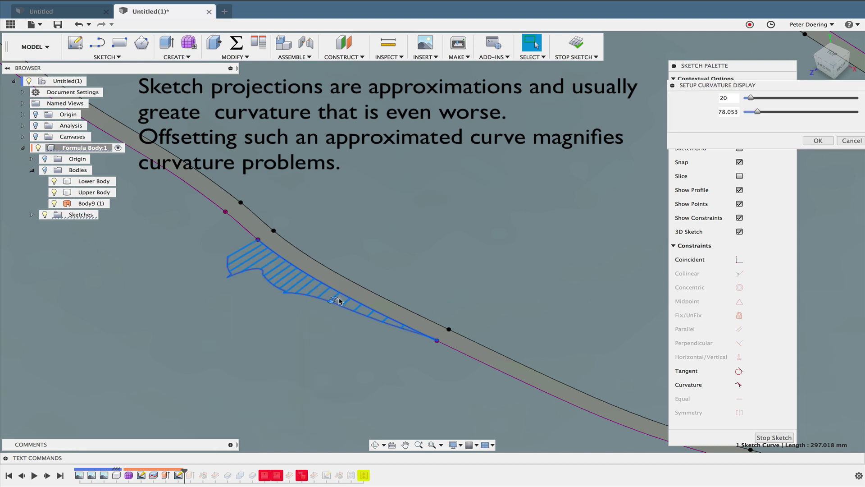
left_click(818, 140)
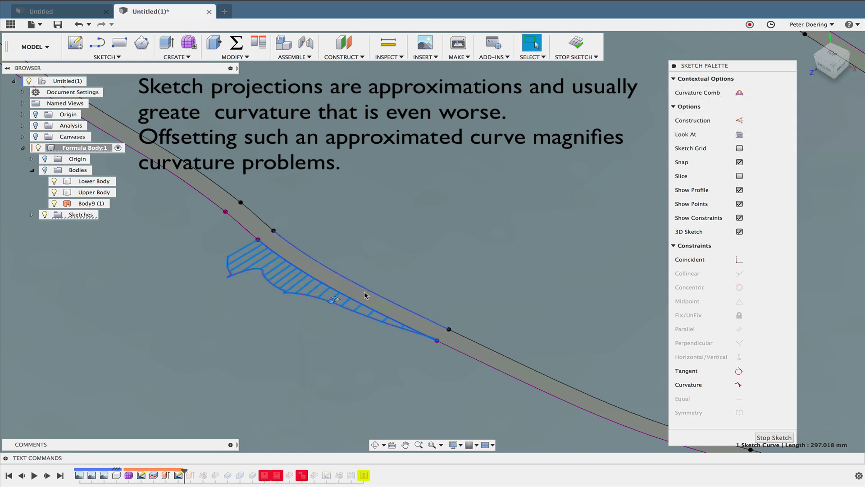
Step: Display the curvature comb on the projected curve segment
left_click(370, 282)
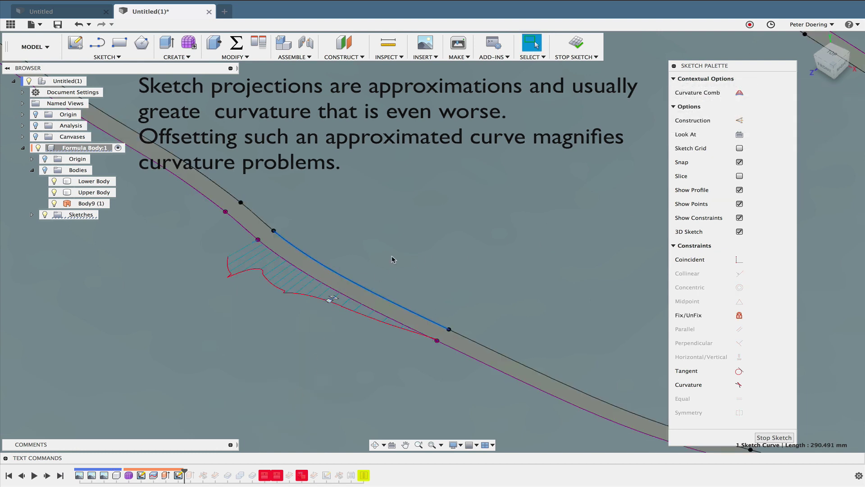
right_click(446, 219)
key("Escape")
right_click_drag(465, 191, 426, 215)
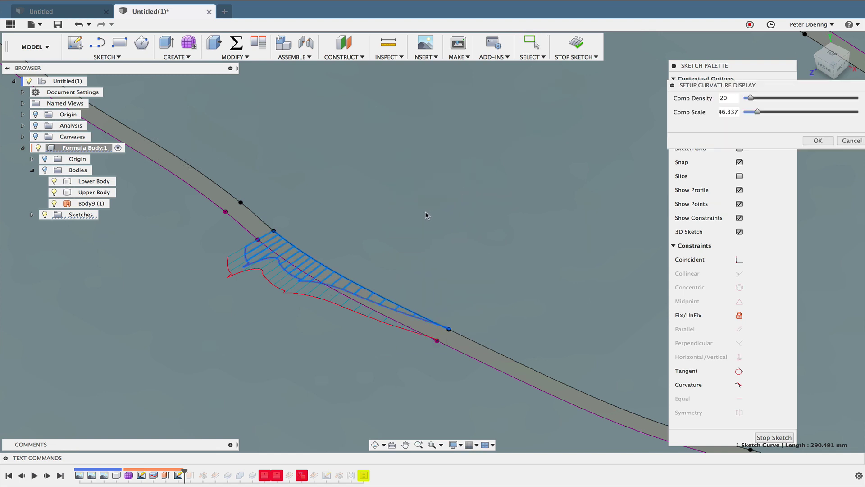
left_click(818, 140)
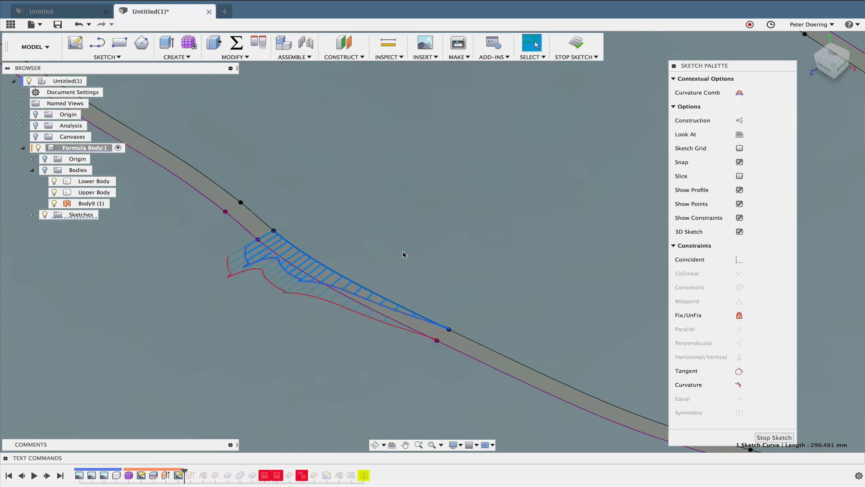
Step: Orbit to a flatter angle to compare both comb bands, then stop the sketch
left_click(407, 253)
middle_click_drag(408, 253, 404, 265, "shift")
left_click_drag(403, 265, 420, 255)
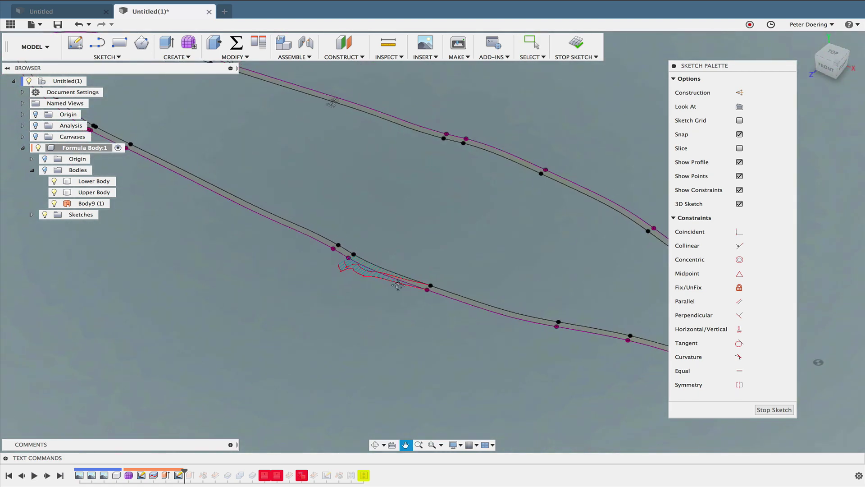
key("Escape")
left_click(773, 409)
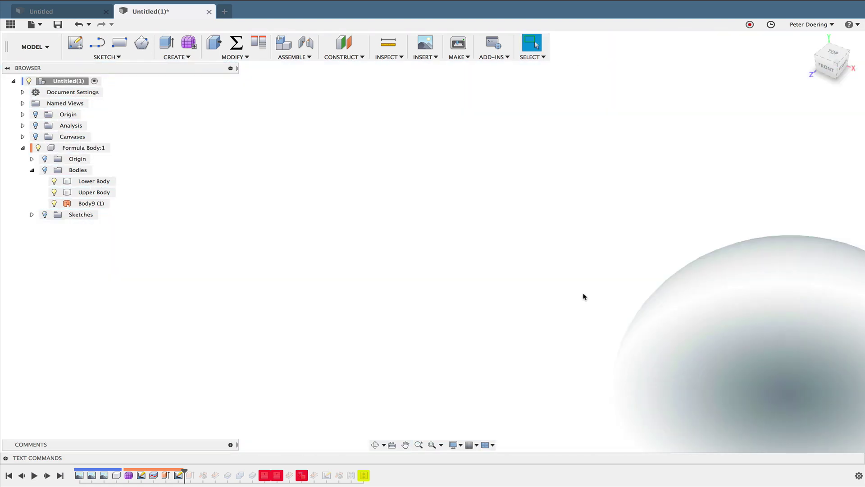
Step: Delete all timeline features after Sketch5, leaving the untrimmed car shell and surface
left_click(44, 173)
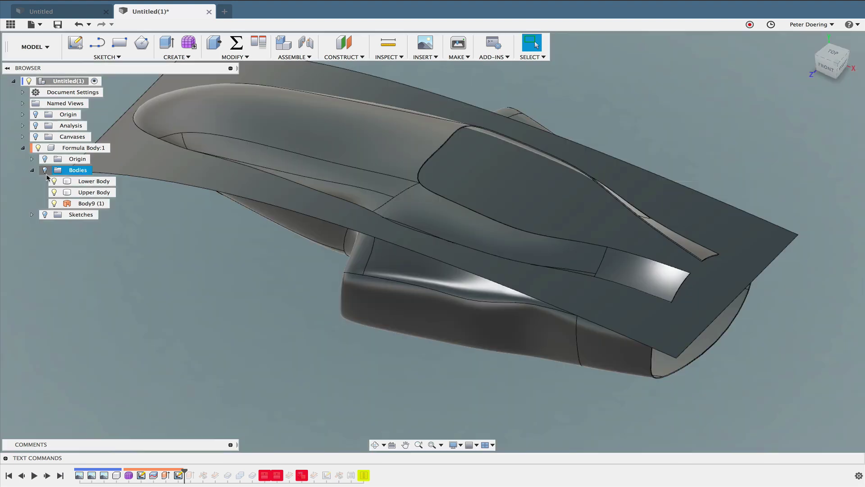
left_click(178, 475)
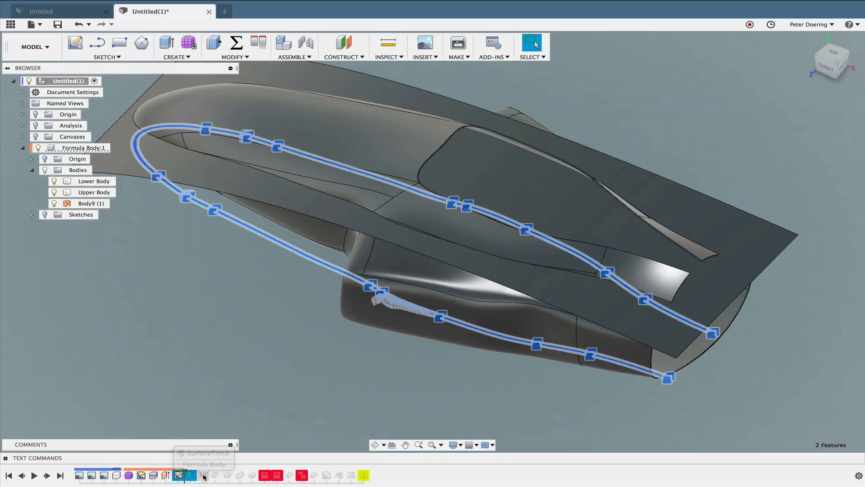
left_click(204, 475, "shift")
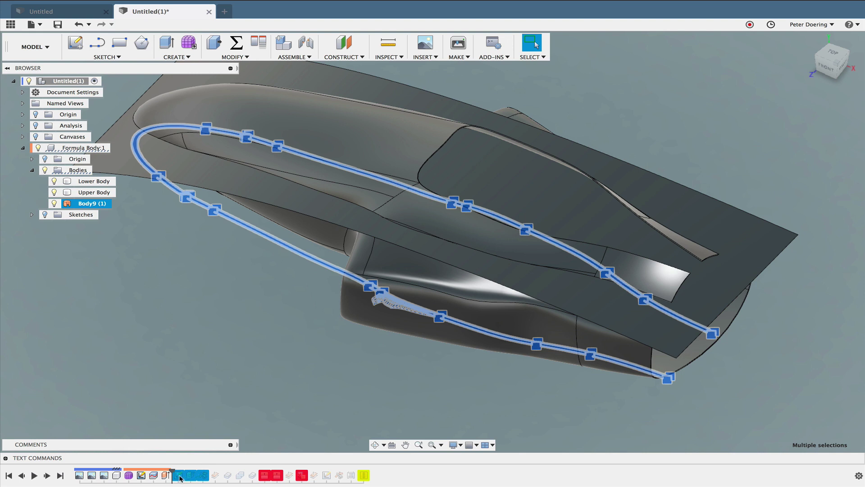
left_click(217, 408)
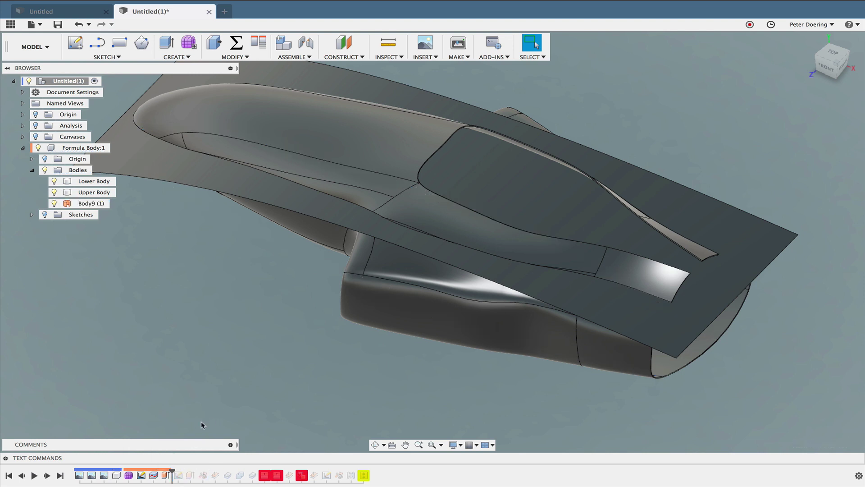
right_click(180, 472)
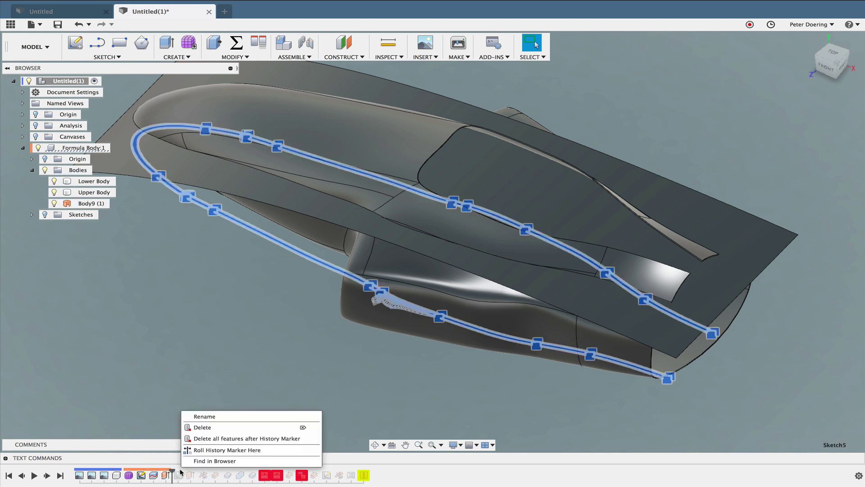
left_click(213, 438)
middle_click_drag(248, 375, 304, 349, "shift")
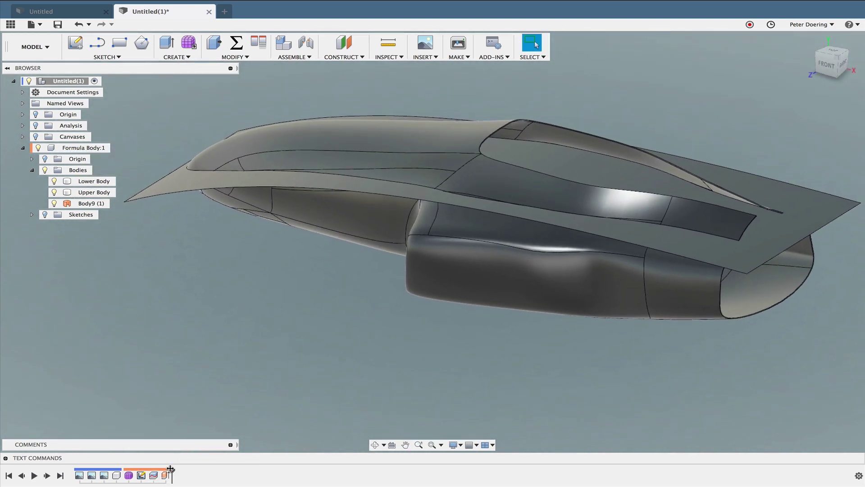
left_click_drag(170, 469, 134, 471)
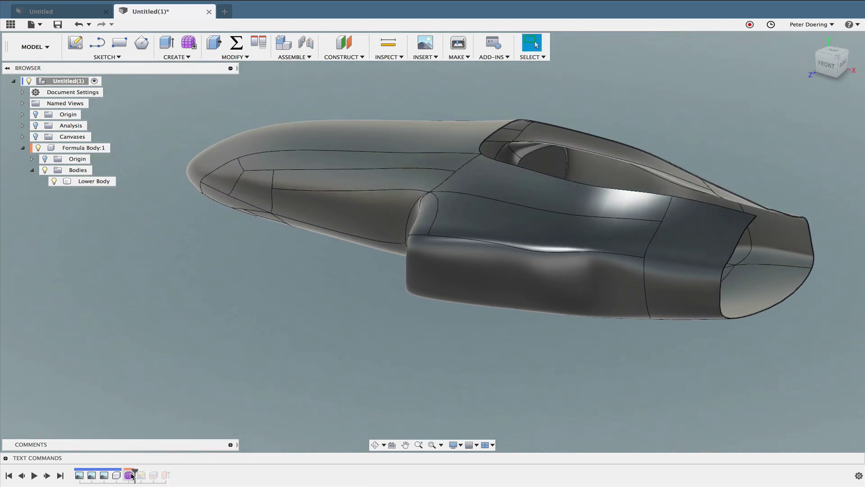
right_click(132, 475)
left_click(143, 393)
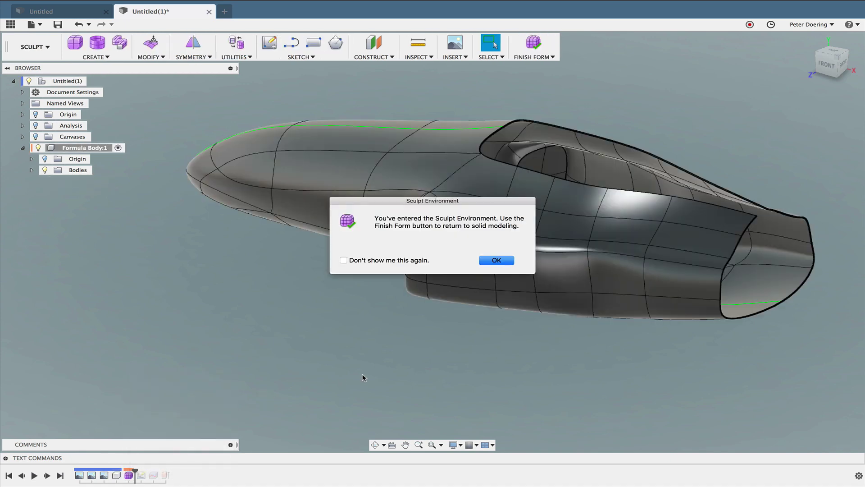
left_click(496, 260)
mouse_move(262, 360)
middle_mouse_down()
mouse_move(314, 358)
mouse_move(327, 243)
mouse_move(323, 196)
mouse_move(261, 204)
middle_mouse_up()
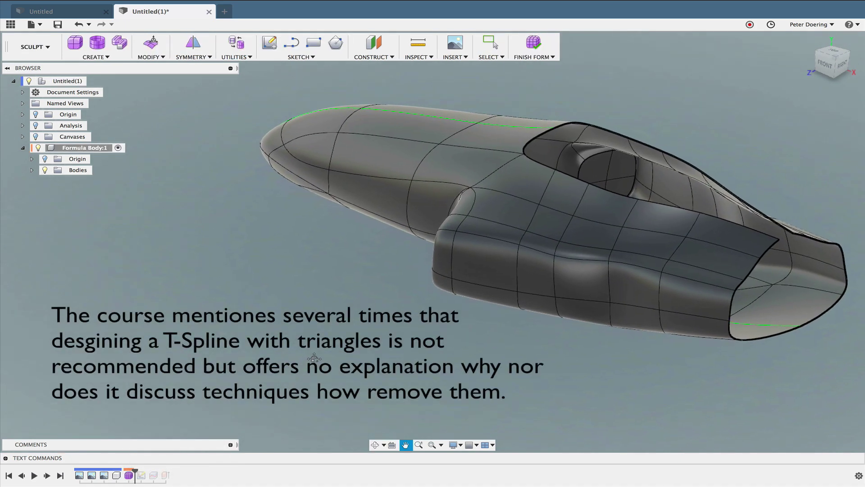
left_click(322, 195)
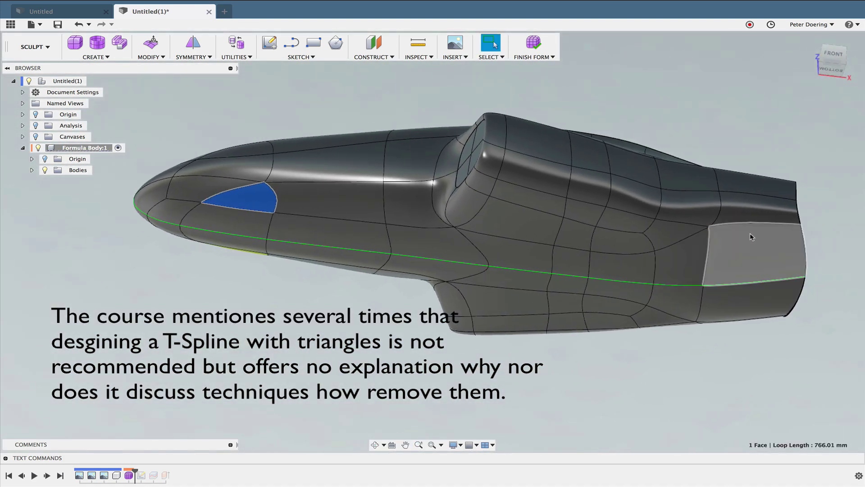
mouse_move(428, 252)
middle_mouse_down("shift")
mouse_move(427, 263)
mouse_move(457, 210)
middle_mouse_up("shift")
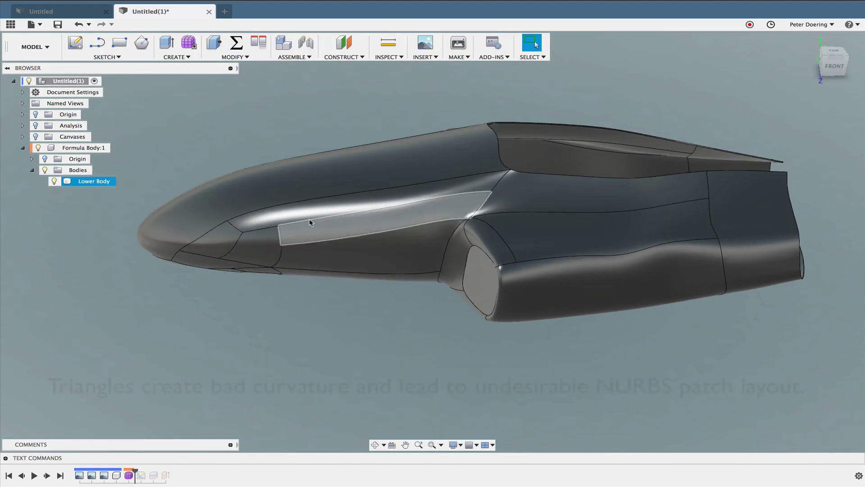
middle_click_drag(341, 313, 360, 239, "shift")
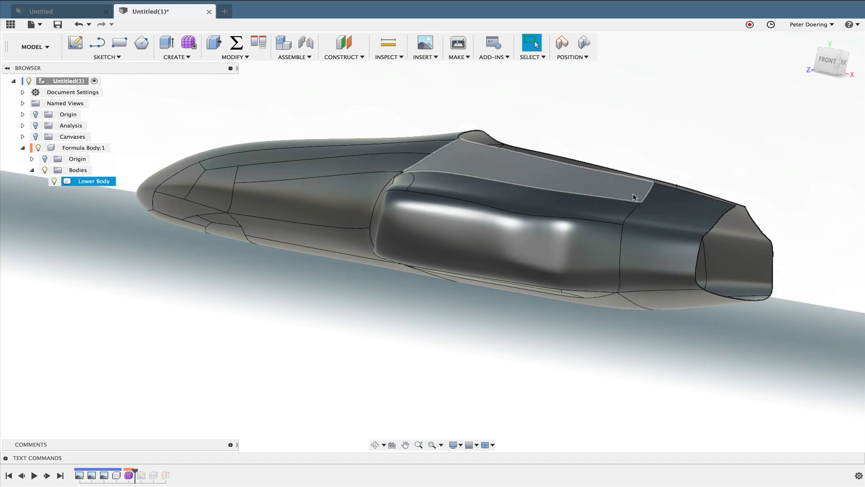
mouse_move(565, 328)
middle_mouse_down("shift")
mouse_move(593, 205)
mouse_move(593, 298)
middle_mouse_up("shift")
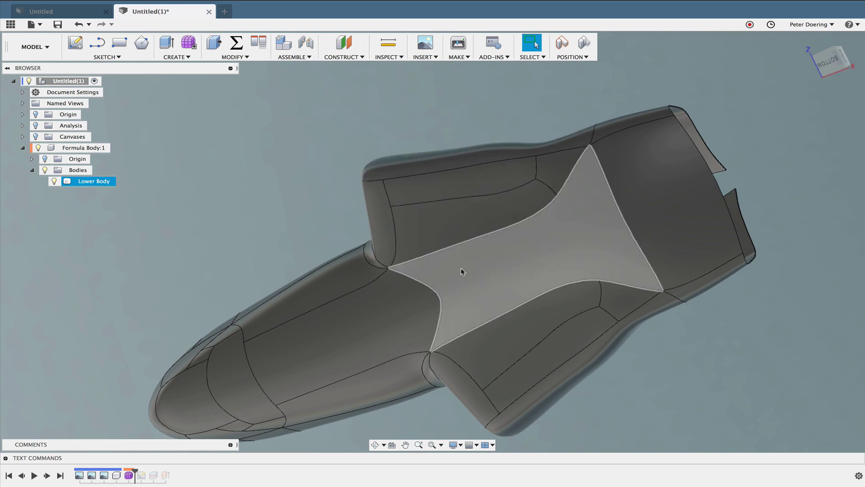
mouse_move(464, 271)
middle_mouse_down("shift")
mouse_move(489, 187)
mouse_move(548, 269)
mouse_move(598, 284)
mouse_move(573, 296)
mouse_move(533, 293)
mouse_move(541, 270)
middle_mouse_up("shift")
Step: Open the Form feature in the sculpt environment, show it as a box cage, and view from the front
left_click(583, 45)
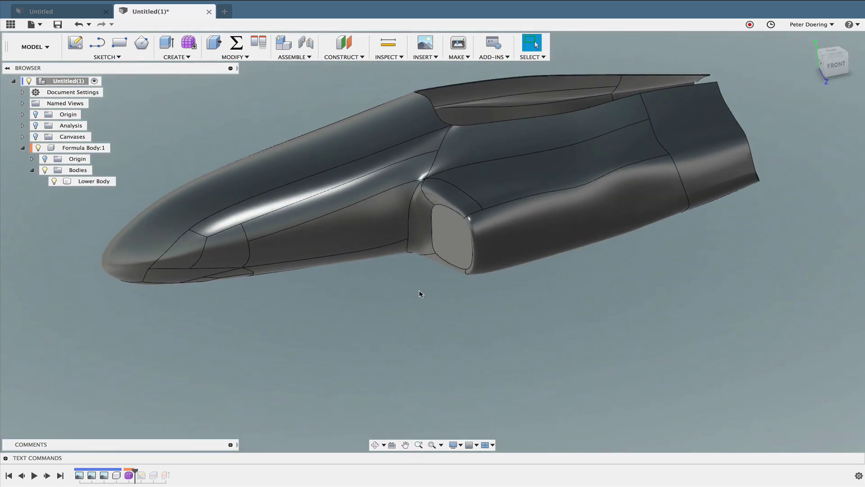
double_click(134, 477)
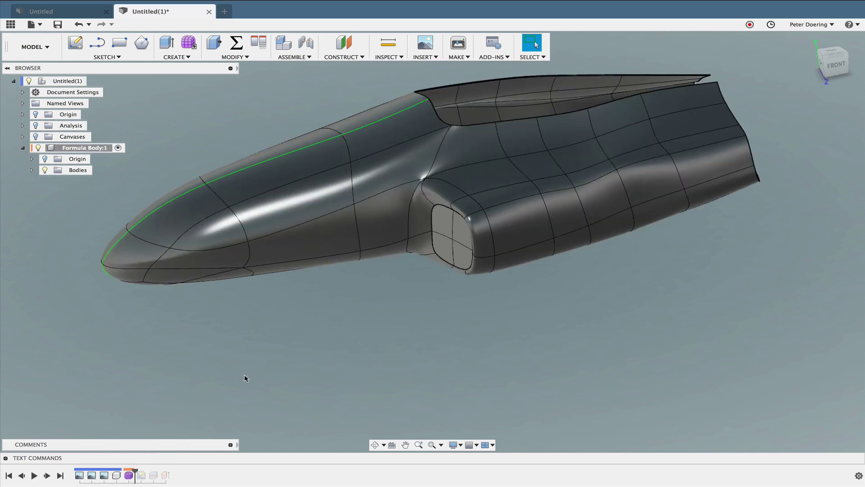
left_click(495, 260)
mouse_move(494, 270)
middle_mouse_down("shift")
mouse_move(480, 349)
mouse_move(459, 350)
mouse_move(507, 267)
middle_mouse_up("shift")
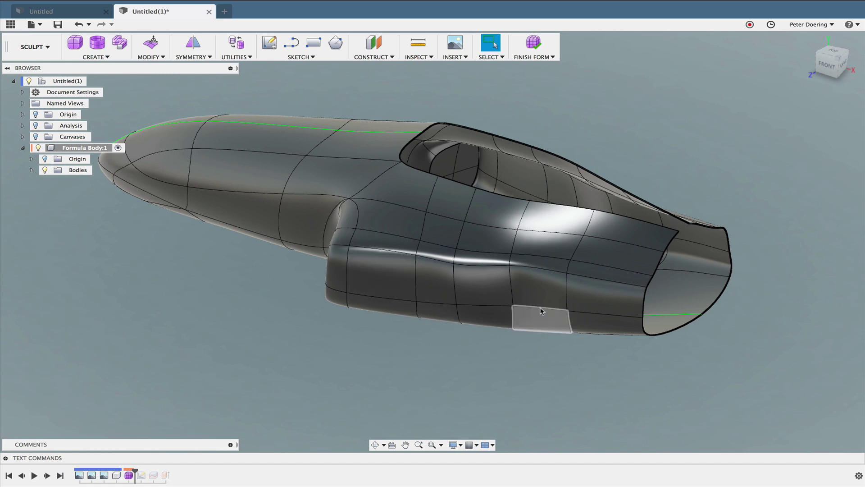
mouse_move(443, 252)
middle_mouse_down("shift")
mouse_move(404, 293)
mouse_move(356, 251)
middle_mouse_up("shift")
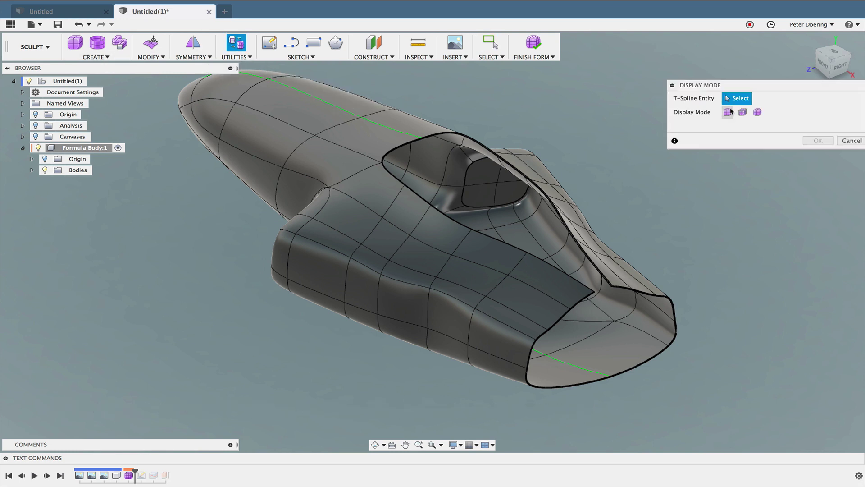
left_click(728, 111)
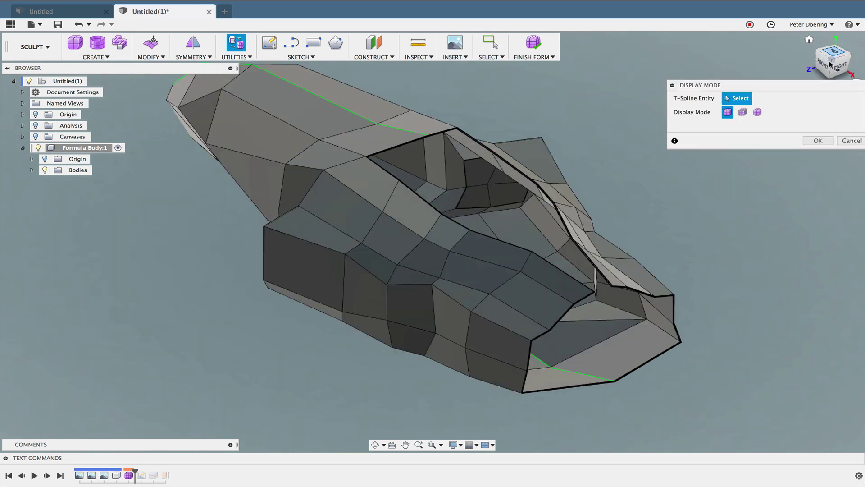
left_click(824, 68)
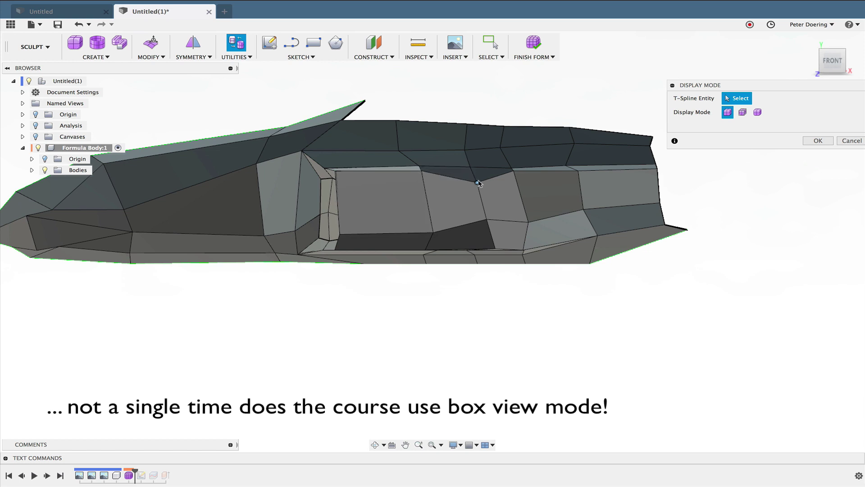
Step: Start Edit Form on the vertex beside the cockpit to raise it about 57.12 mm
right_click(726, 230)
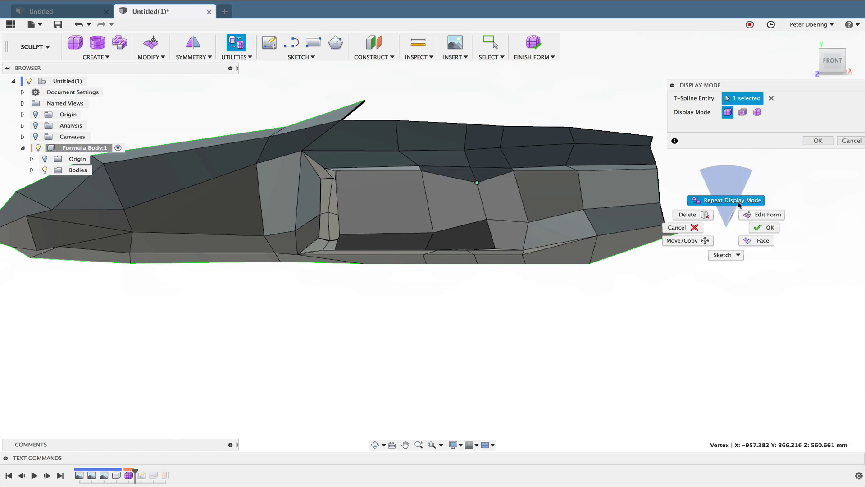
left_click(745, 198)
left_click(844, 141)
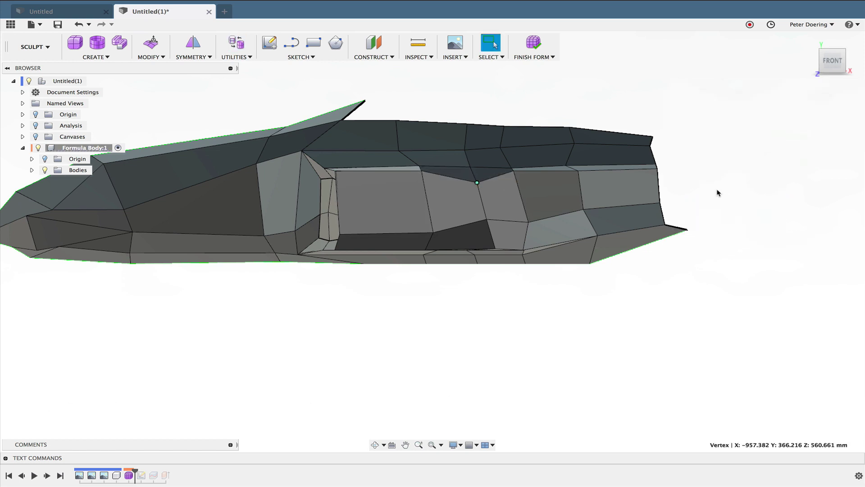
right_click(745, 182)
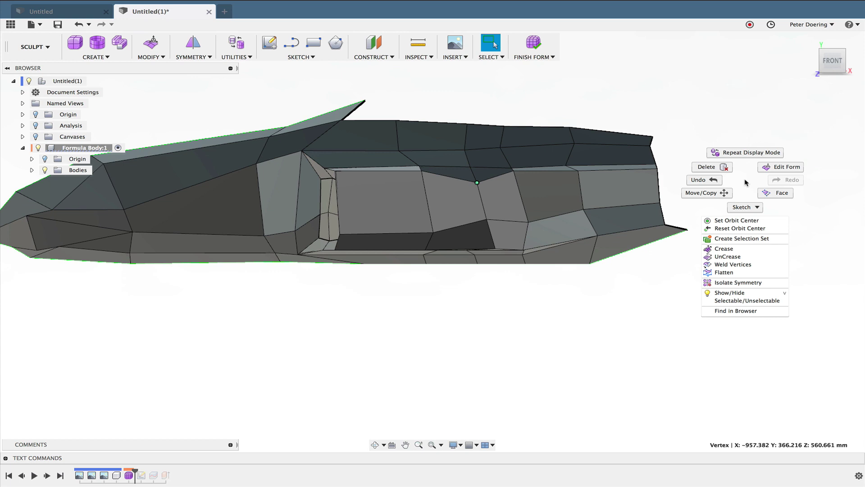
left_click(768, 167)
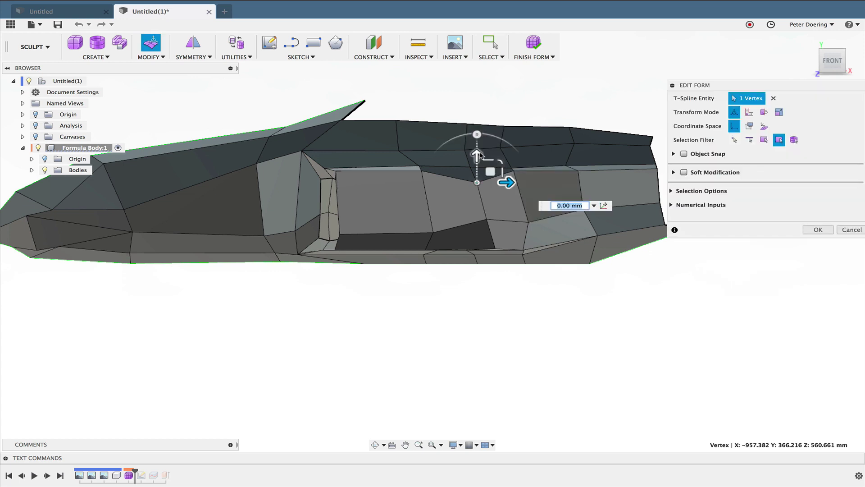
Step: Preview smooth and box display modes, then move a lower side-panel vertex and confirm
left_click(673, 191)
left_click(763, 290)
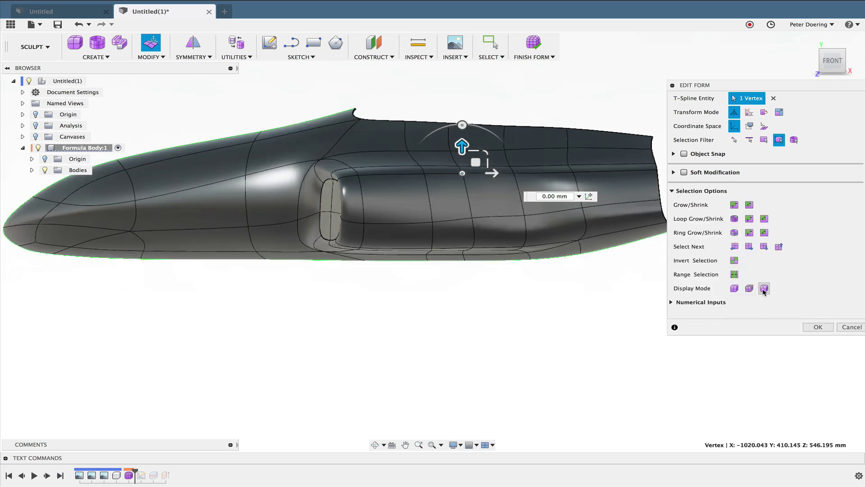
left_click(735, 289)
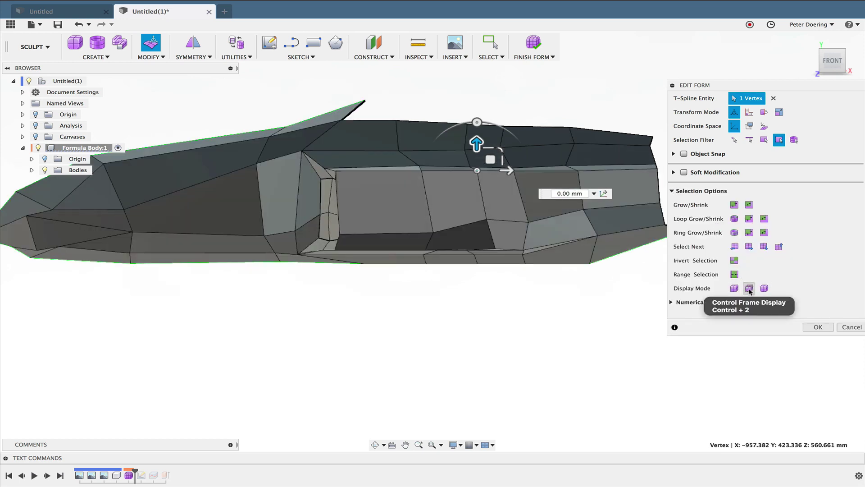
left_click(750, 290)
left_click(737, 289)
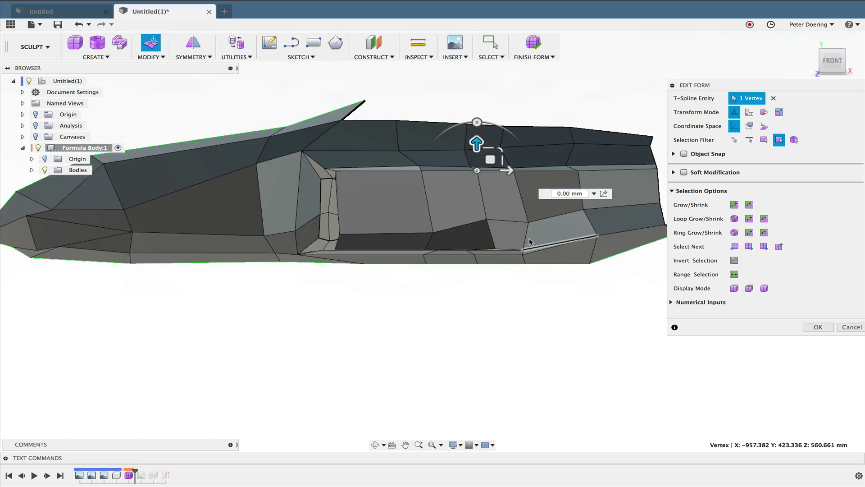
left_click(487, 216)
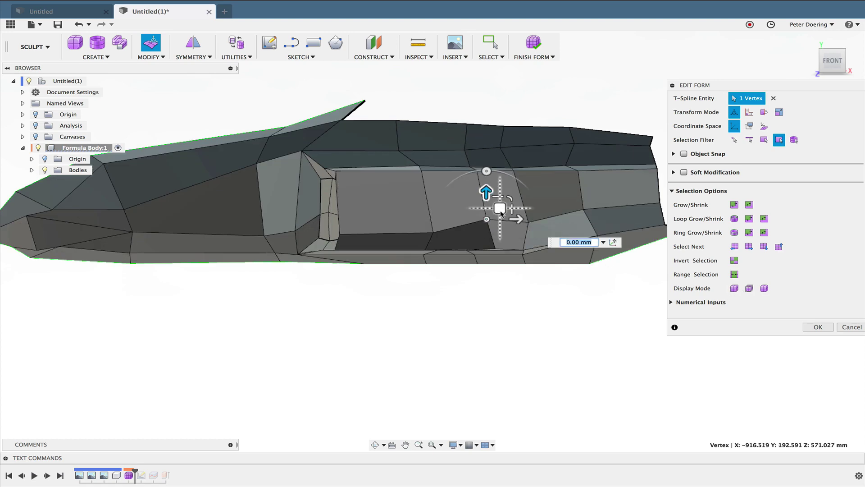
left_click_drag(501, 214, 504, 221)
left_click(817, 328)
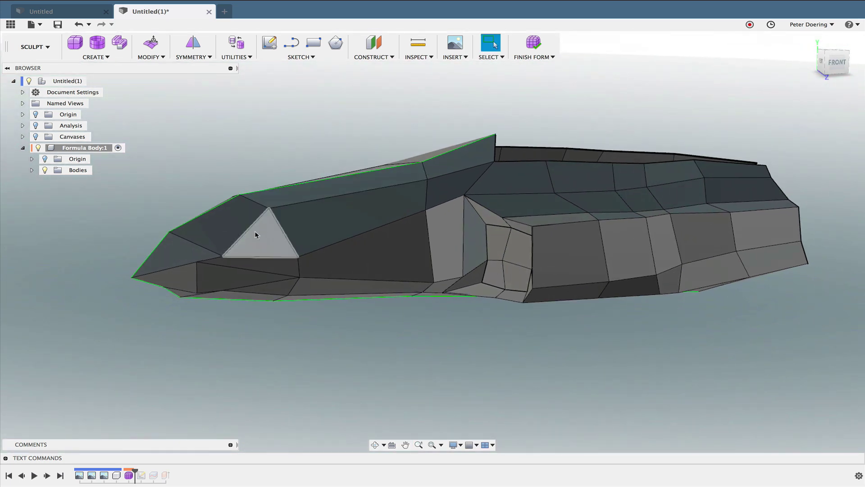
Step: Pull two nose vertices up and forward with Edit Form, then finish the edit
right_click(443, 380)
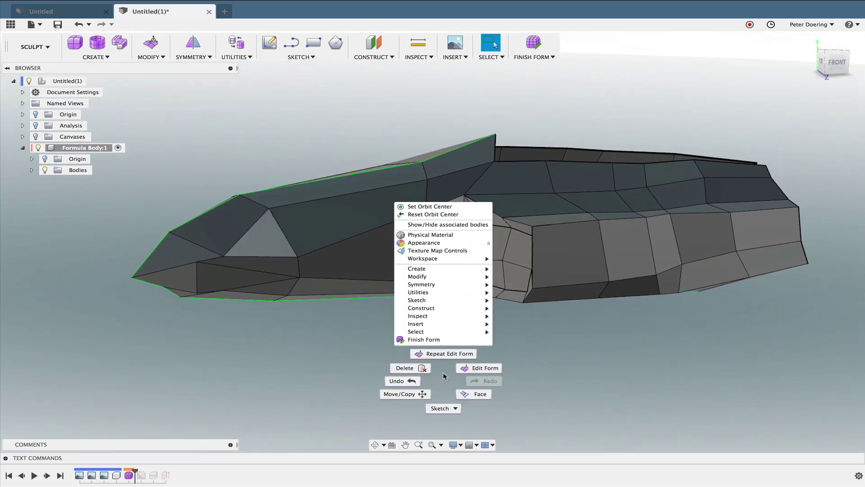
left_click(474, 367)
left_click(222, 257)
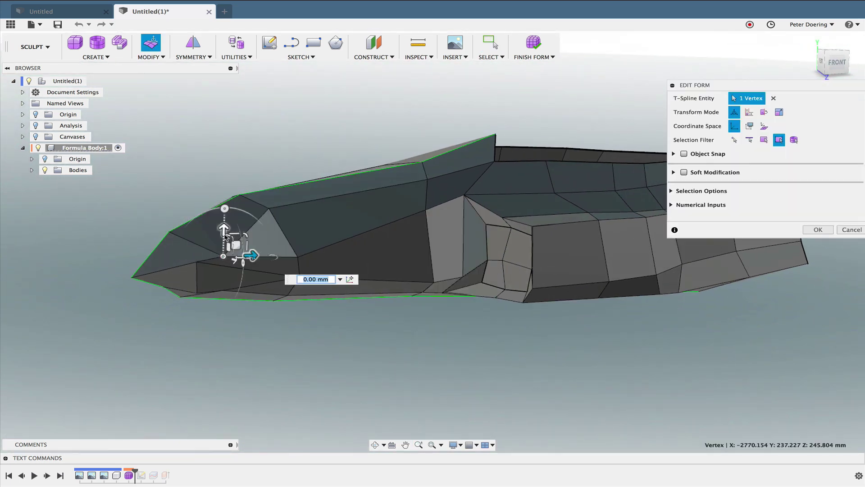
left_click_drag(235, 246, 225, 232)
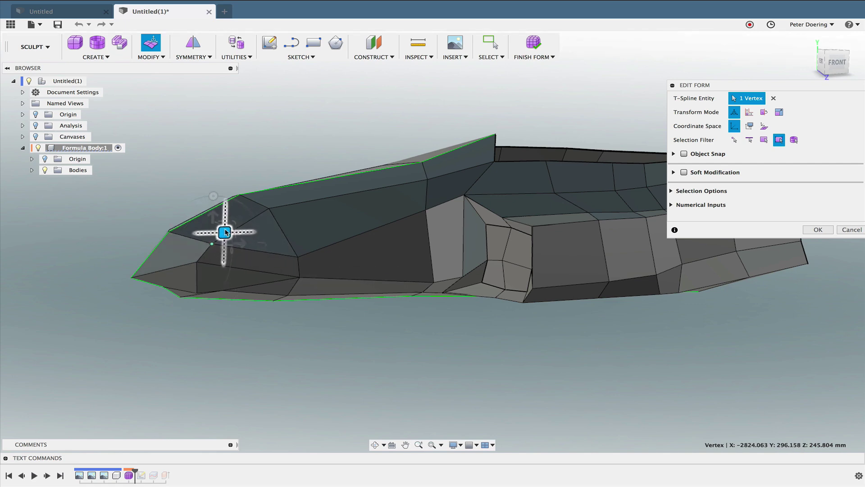
middle_click_drag(261, 252, 225, 260, "shift")
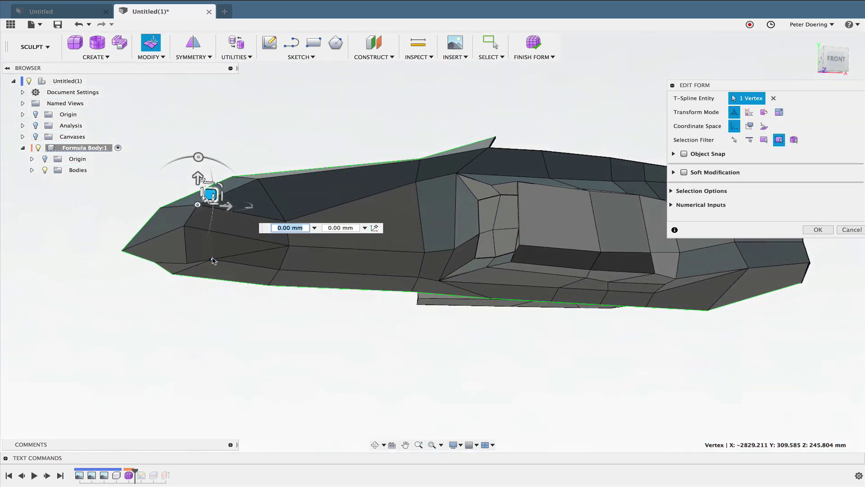
left_click(214, 261)
left_click_drag(223, 252, 198, 273)
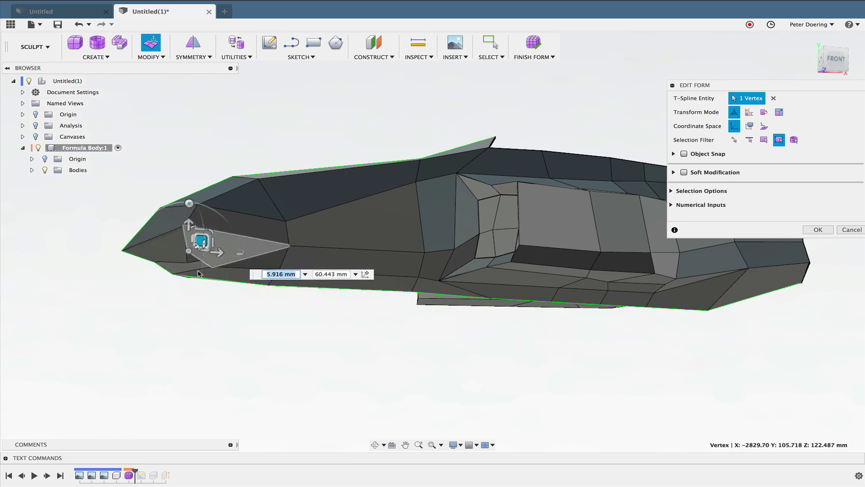
middle_click_drag(198, 273, 651, 282, "shift")
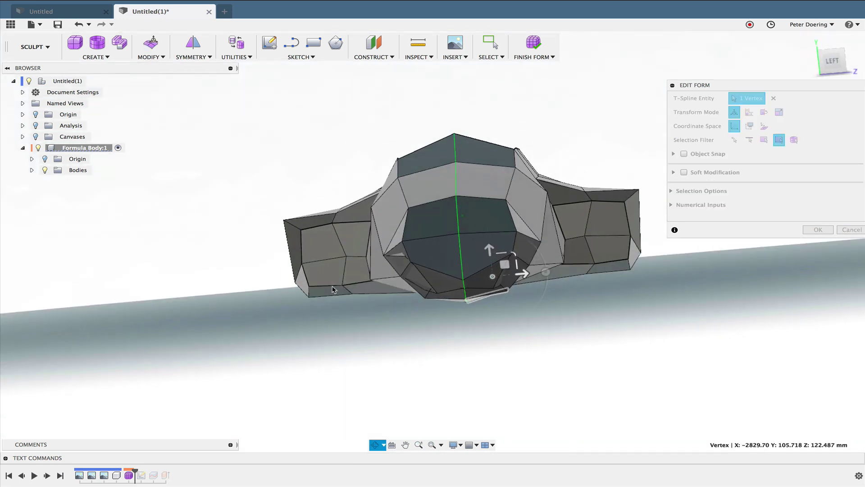
left_click(852, 229)
mouse_move(666, 232)
middle_mouse_down("shift")
mouse_move(159, 299)
mouse_move(215, 305)
middle_mouse_up("shift")
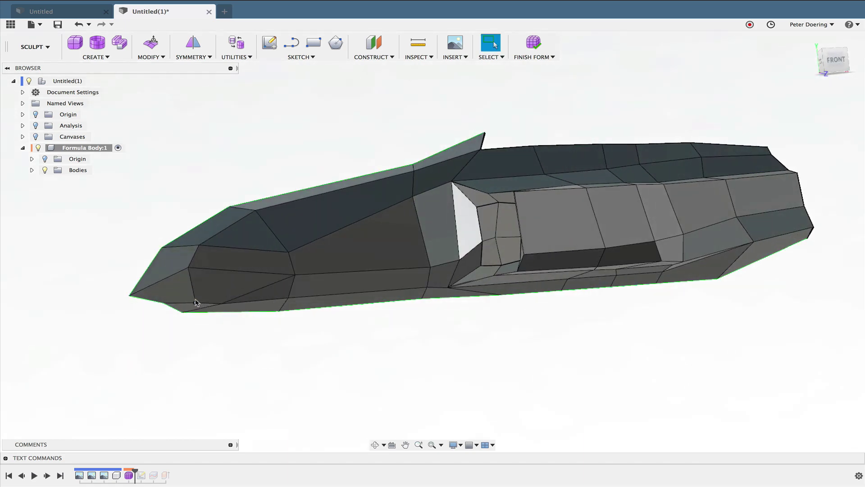
Step: Raise another nose vertex and pull it out to about 56.6 mm
right_click(291, 353)
left_click(329, 343)
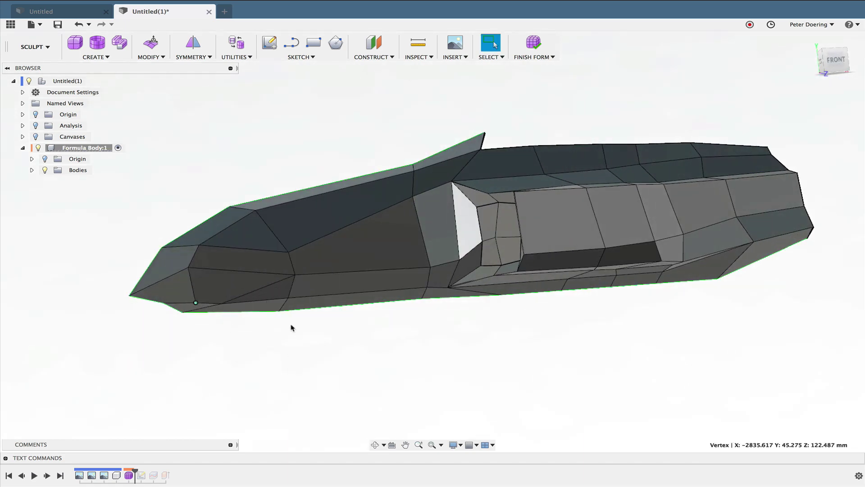
middle_click_drag(217, 294, 205, 310, "shift")
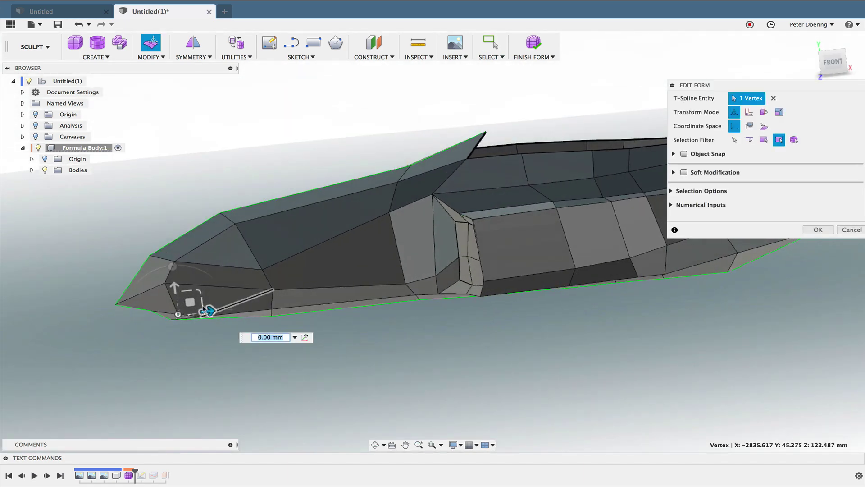
left_click_drag(190, 301, 191, 292)
mouse_move(191, 292)
middle_mouse_down("shift")
mouse_move(298, 307)
mouse_move(494, 203)
middle_mouse_up("shift")
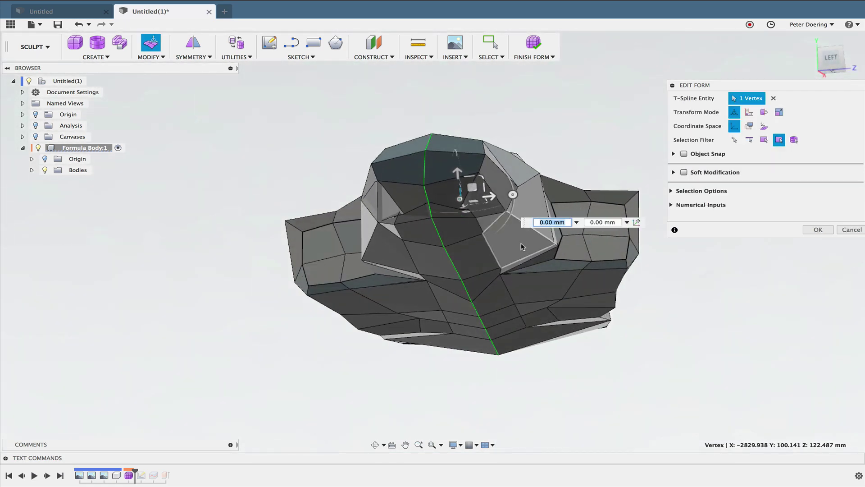
scroll(495, 203, "up", 2)
scroll(495, 203, "up", 4)
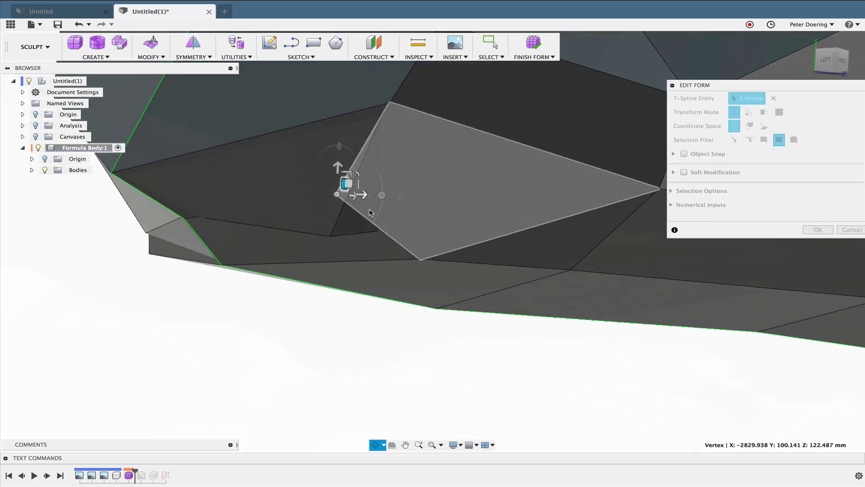
middle_click_drag(409, 195, 381, 217, "shift")
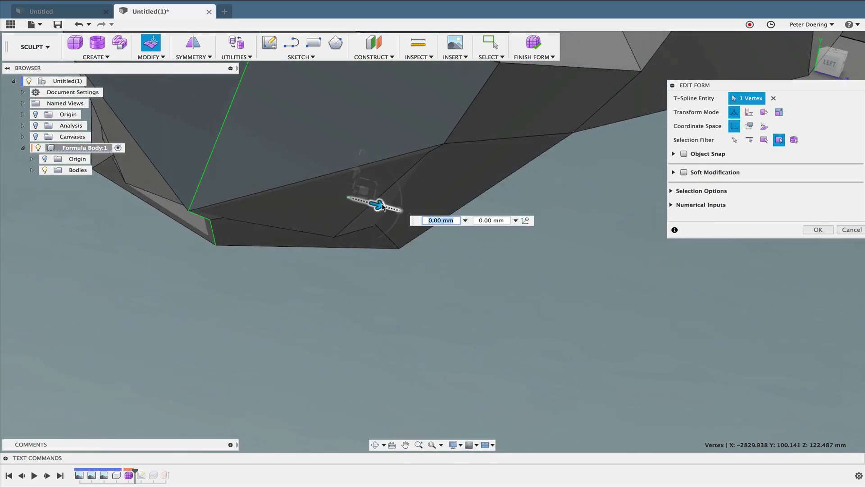
left_click_drag(423, 230, 421, 246)
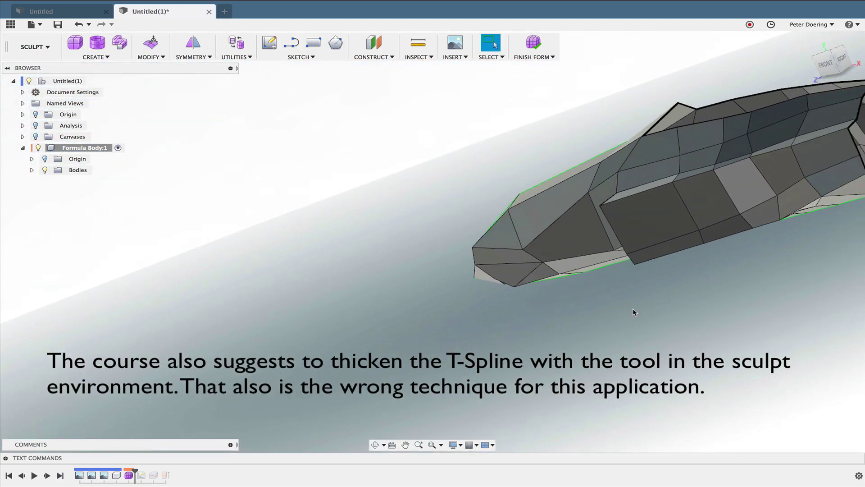
Step: Select the thin strip faces forming the loop between the outer and inner surfaces
mouse_move(632, 310)
middle_mouse_down("shift")
mouse_move(647, 348)
mouse_move(614, 322)
middle_mouse_up("shift")
scroll(458, 200, "up", 5)
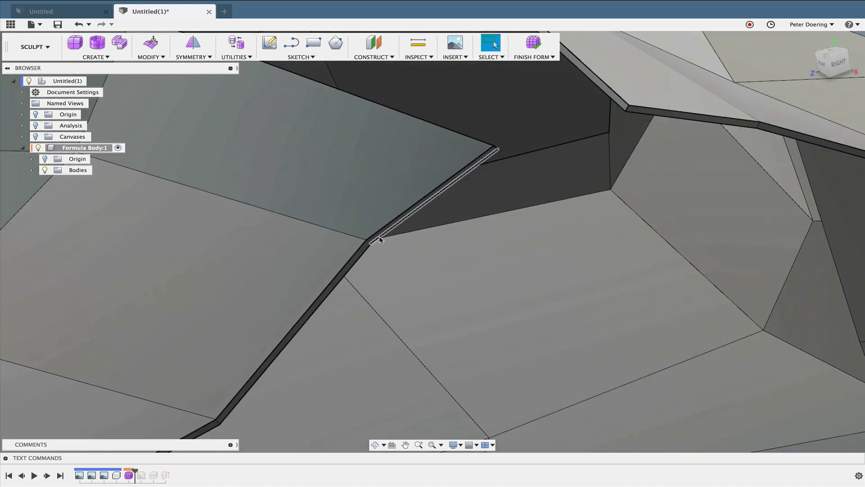
scroll(361, 258, "up", 3)
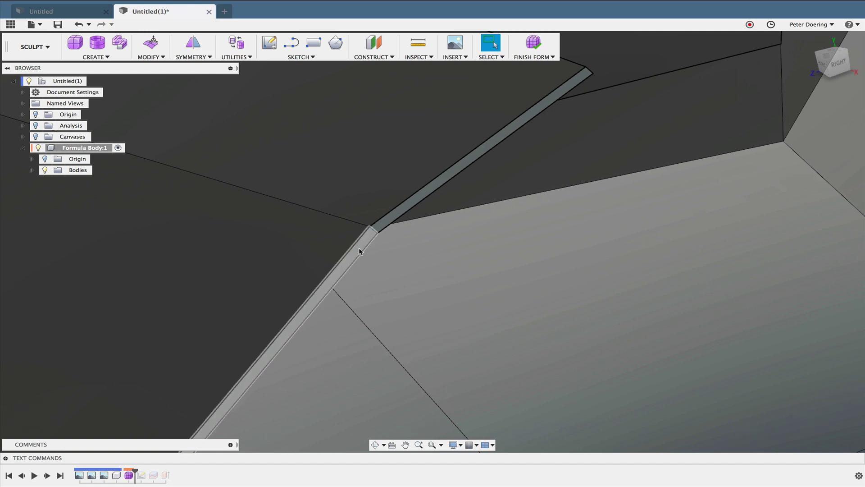
left_click(359, 249)
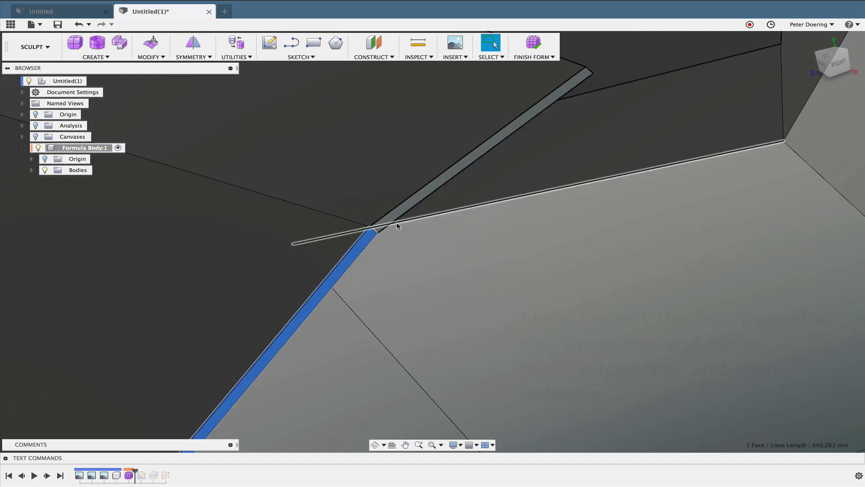
left_click(393, 217, "shift")
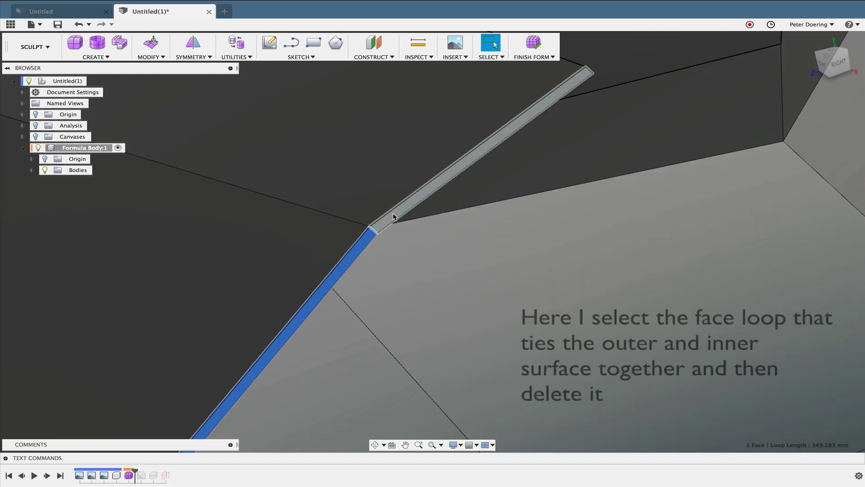
scroll(393, 217, "down", 3)
scroll(348, 248, "down", 3)
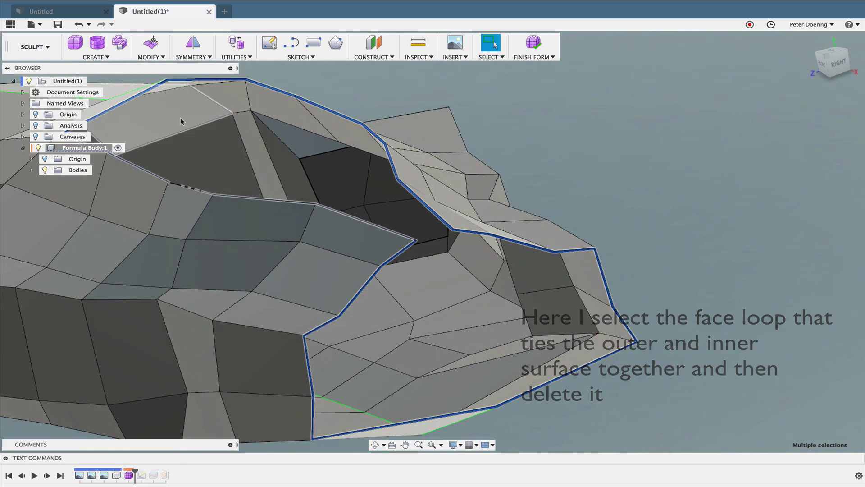
scroll(411, 319, "down", 2)
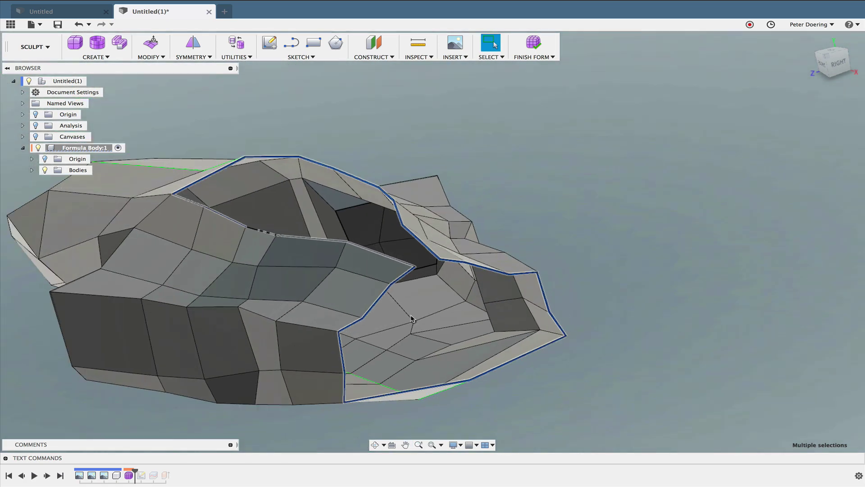
key("Escape")
Step: Select the connected blue faces at the nose and delete them
scroll(455, 291, "up", 2)
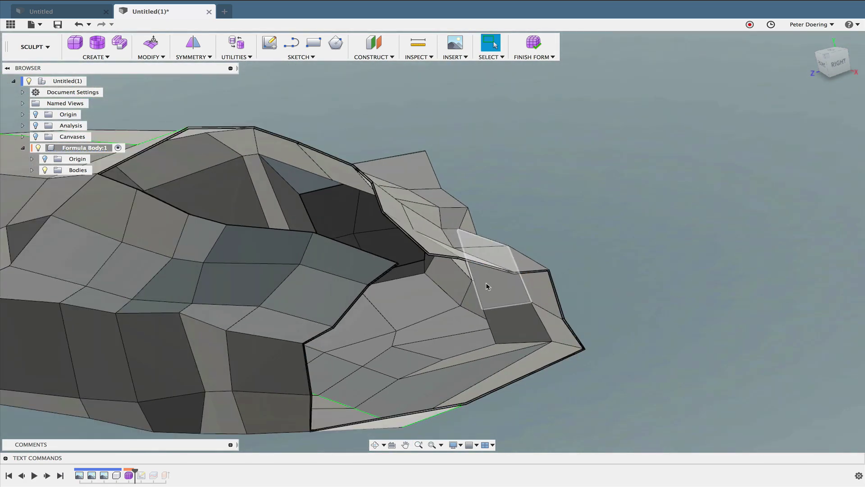
scroll(495, 293, "up", 2)
left_click(553, 301)
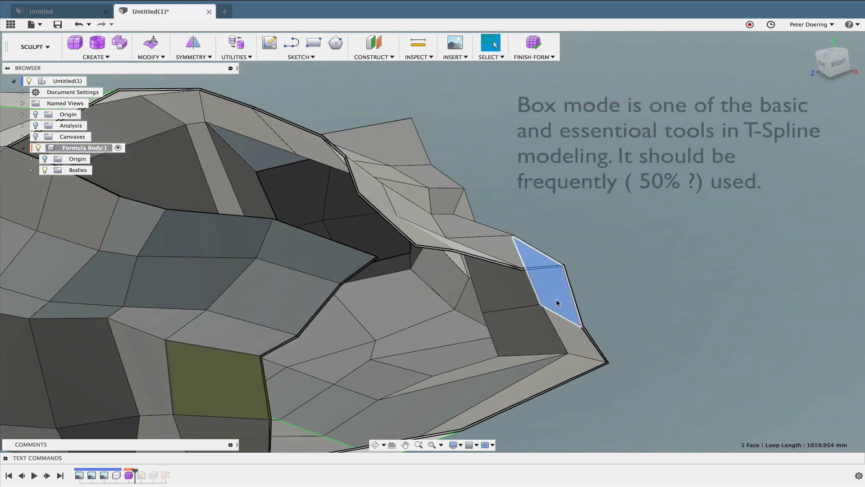
double_click(556, 302)
right_click(673, 276)
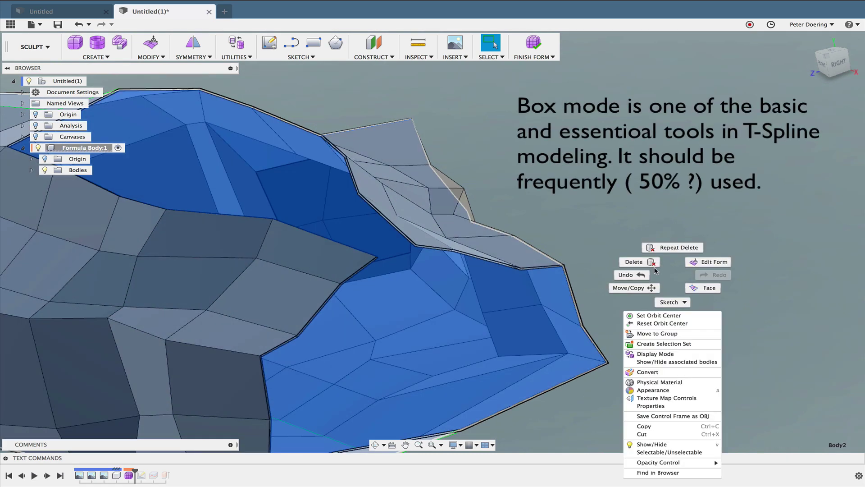
left_click(650, 261)
scroll(610, 289, "down", 5)
mouse_move(531, 290)
middle_mouse_down("shift")
mouse_move(549, 270)
mouse_move(509, 286)
mouse_move(533, 286)
middle_mouse_up("shift")
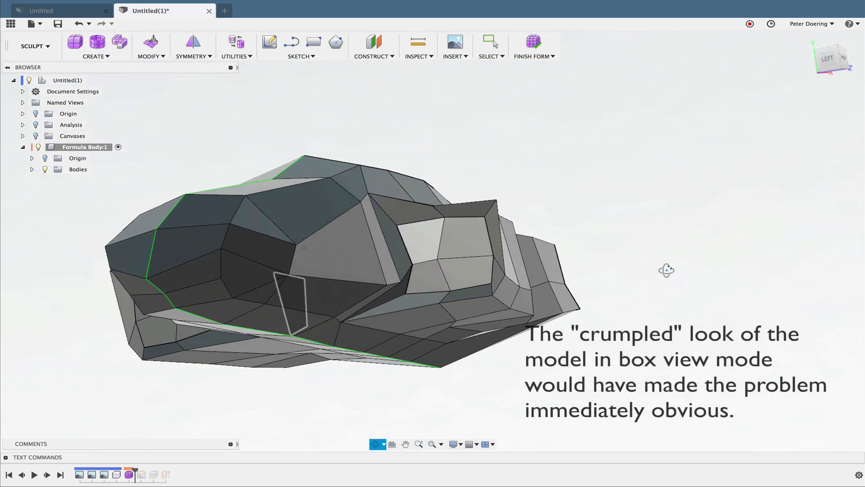
Step: Edit Form on a nose vertex and move it up and back
mouse_move(666, 271)
middle_mouse_down("shift")
mouse_move(647, 276)
mouse_move(440, 253)
middle_mouse_up("shift")
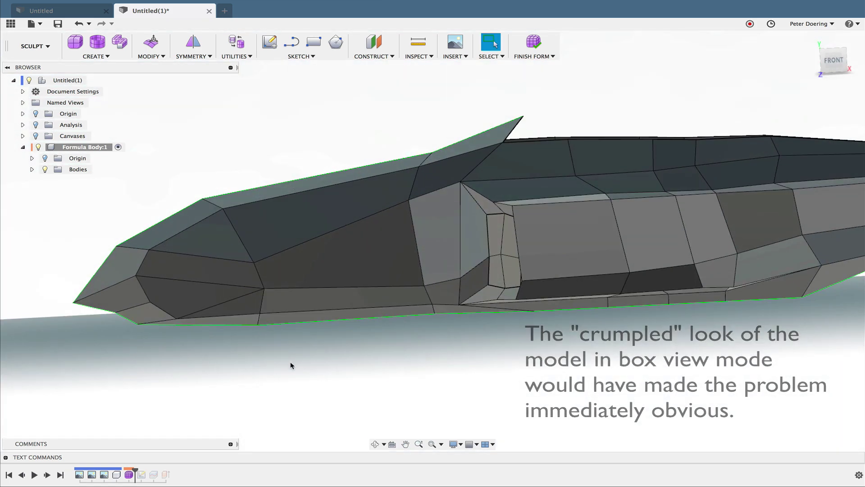
right_click(266, 373)
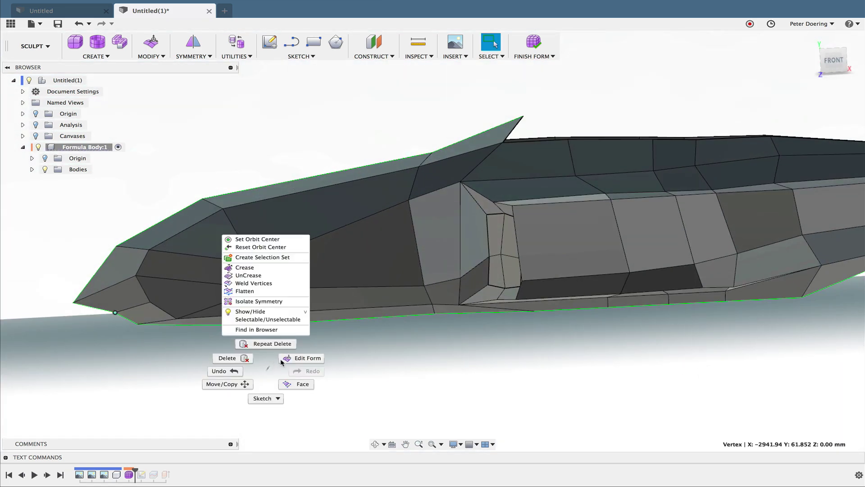
left_click(216, 355)
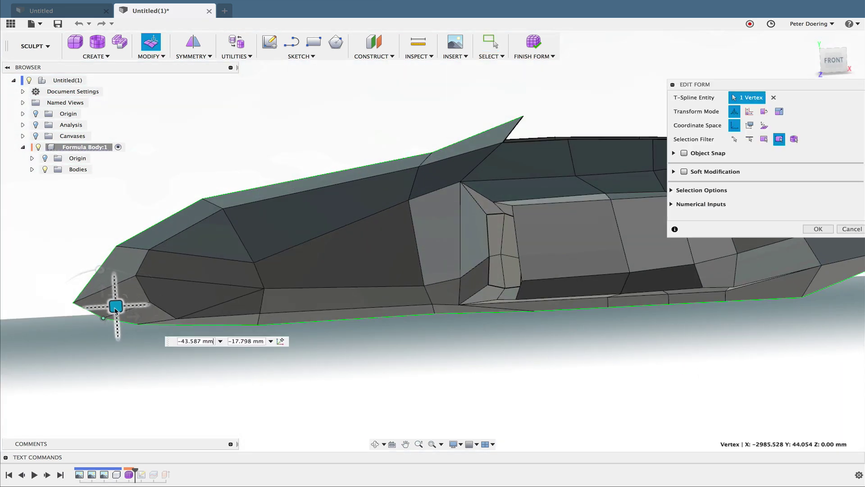
left_click_drag(128, 303, 149, 307)
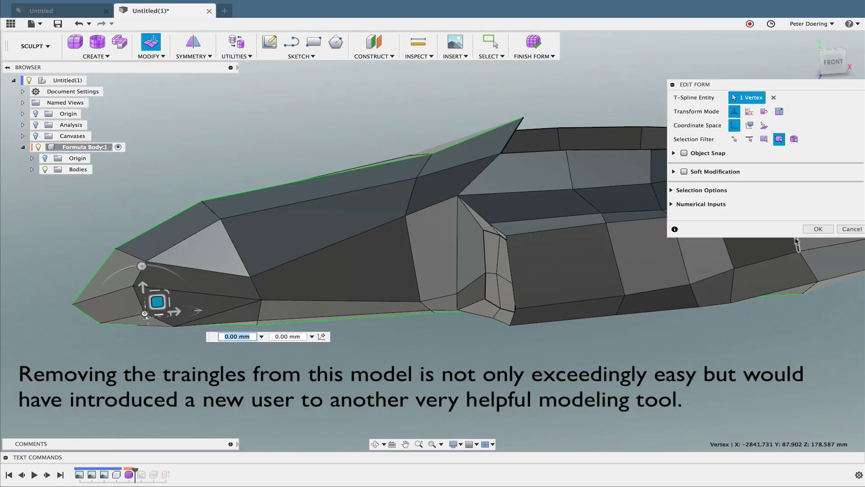
Step: Insert a point edge across the nose's side triangle to begin splitting it into quads
left_click(148, 57)
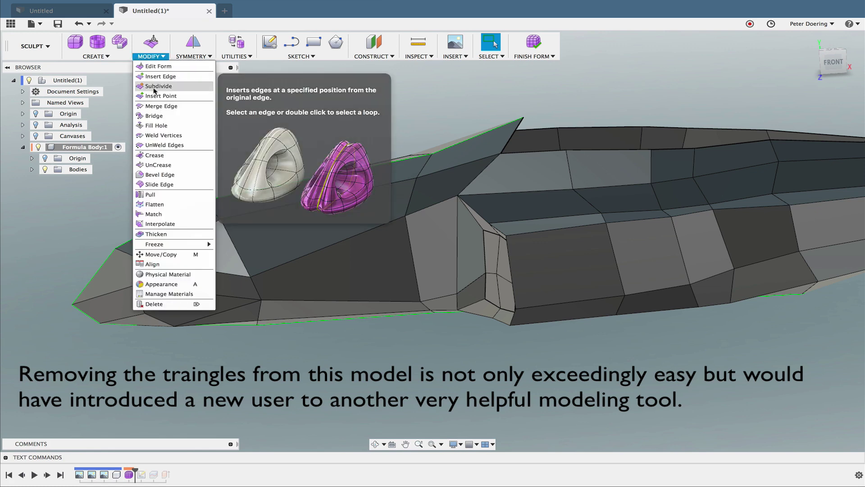
left_click(156, 97)
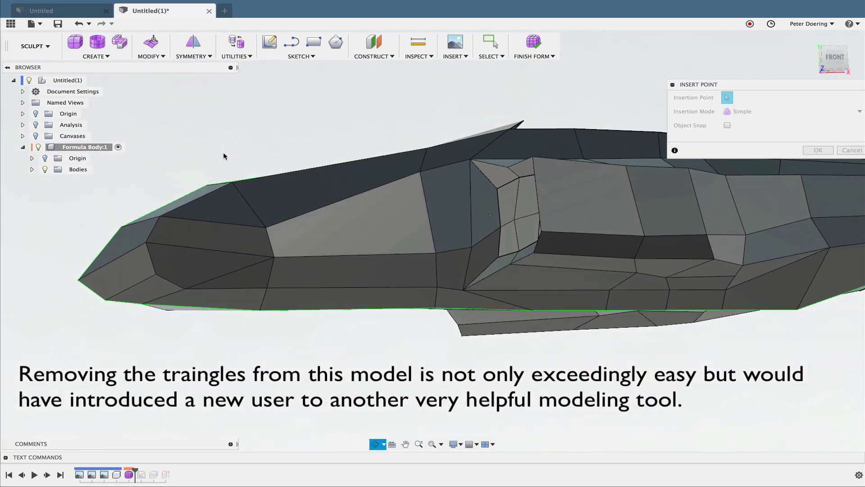
middle_click_drag(221, 156, 321, 239, "shift")
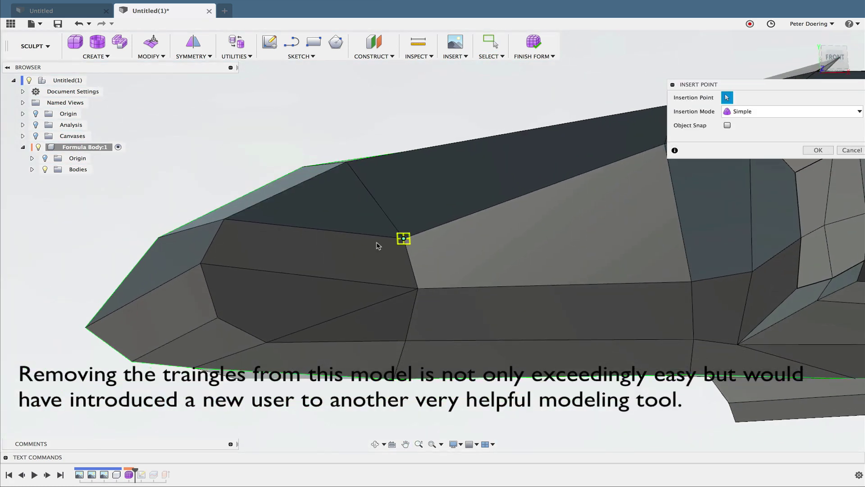
left_click(200, 263)
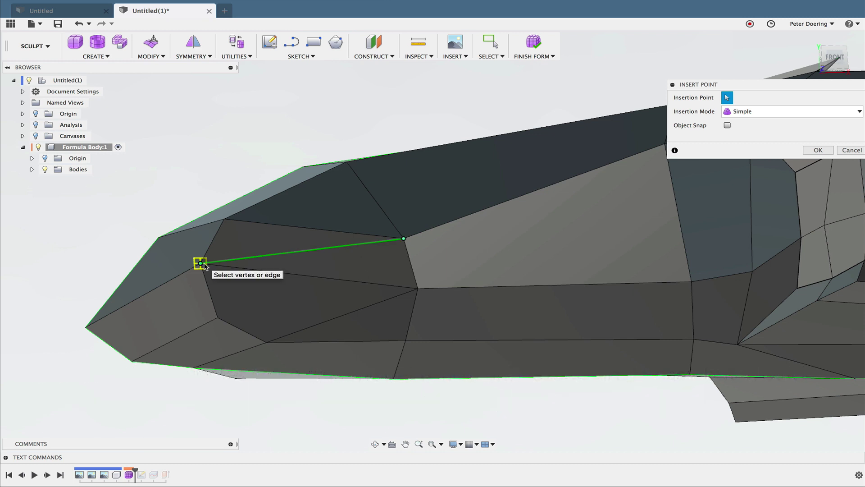
key("Return")
Step: Repeat Insert Point to add a second edge across the nose face, then view from below
right_click(227, 136)
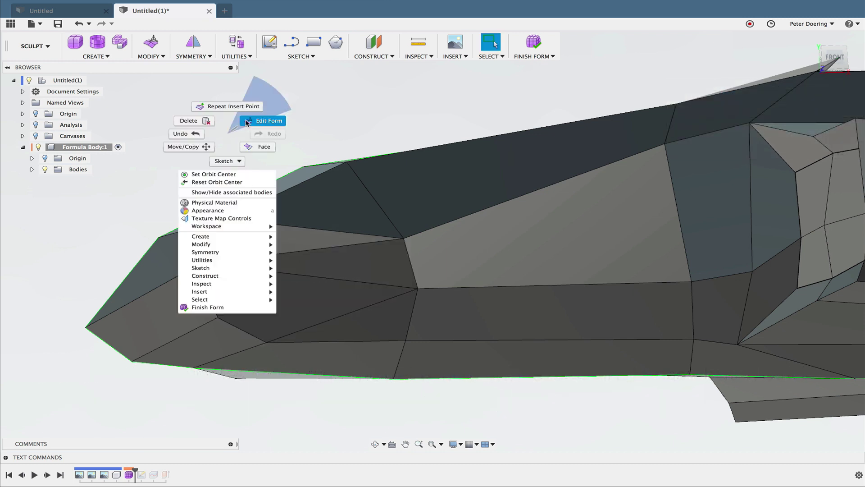
left_click(232, 107)
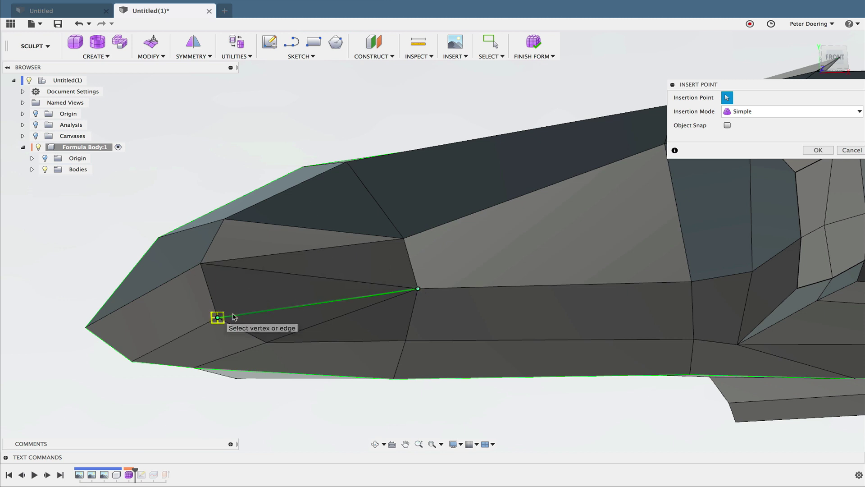
left_click(806, 150)
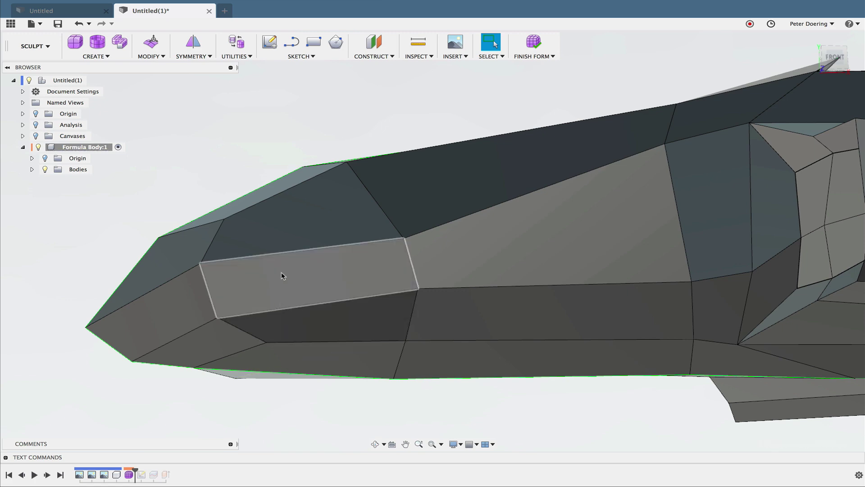
mouse_move(99, 269)
middle_mouse_down("shift")
mouse_move(91, 290)
mouse_move(106, 274)
mouse_move(100, 213)
middle_mouse_up("shift")
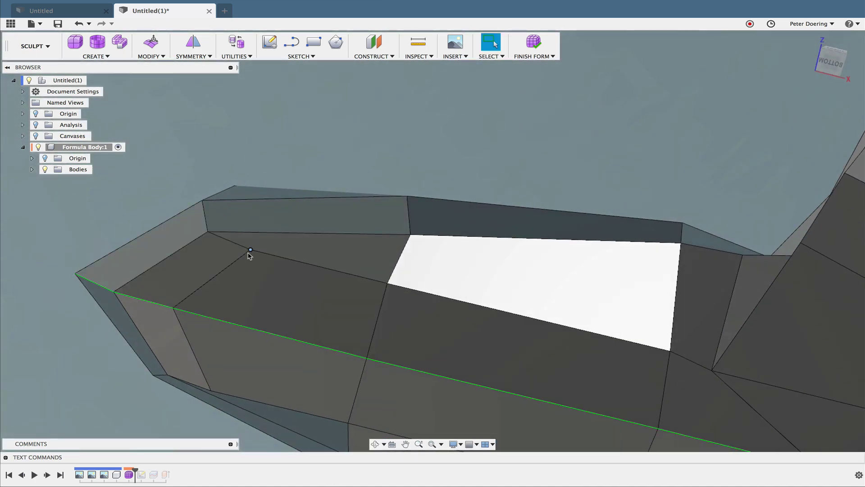
Step: Edit Form on the underside nose vertex, moving it down-left then up about 111 mm
right_click(393, 109)
left_click(417, 92)
left_click_drag(271, 242, 259, 264)
mouse_move(299, 276)
middle_mouse_down("shift")
mouse_move(315, 315)
mouse_move(346, 272)
mouse_move(327, 194)
middle_mouse_up("shift")
left_click_drag(323, 171, 327, 124)
scroll(277, 224, "down", 5)
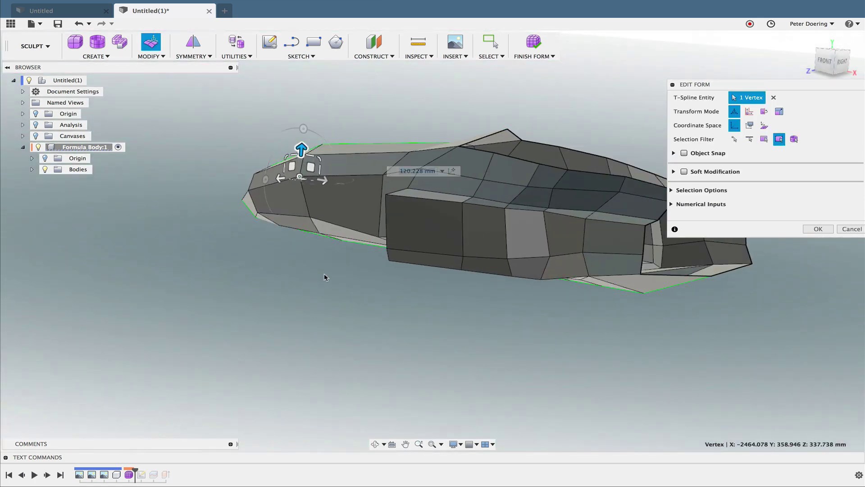
middle_click_drag(326, 276, 646, 205, "shift")
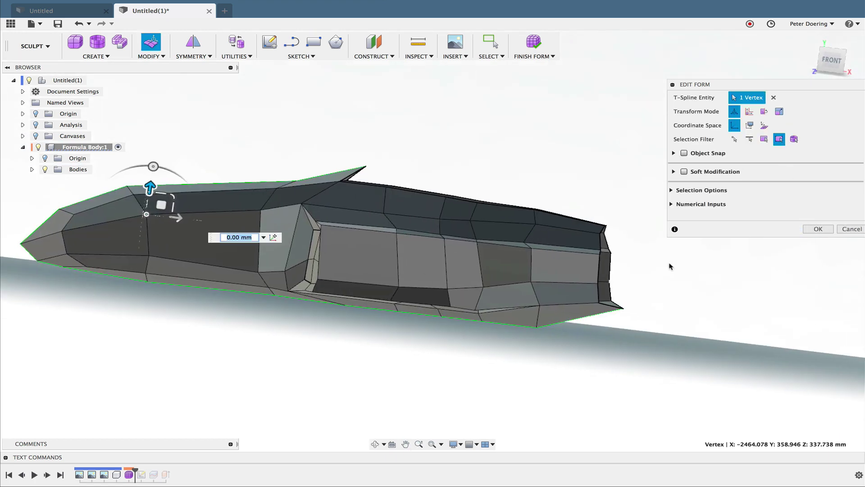
middle_click_drag(585, 268, 575, 228, "shift")
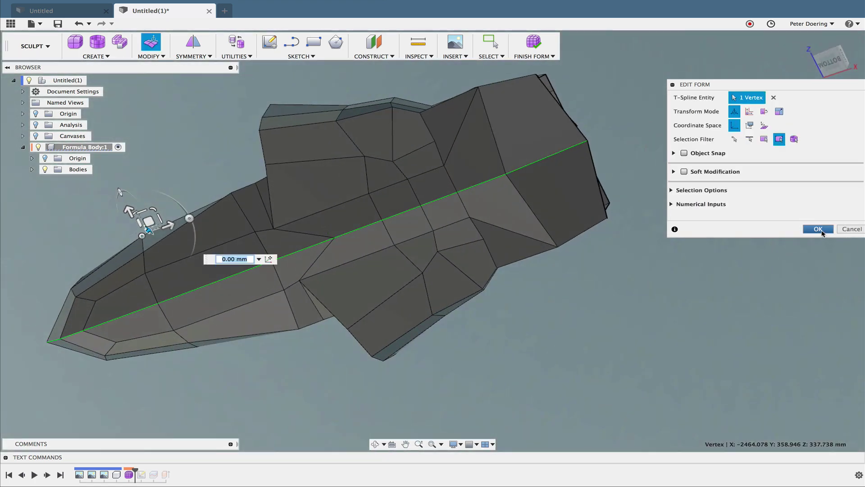
left_click(820, 231)
Step: From the Bottom view, insert a point edge running to the rear edge of the underside
left_click(822, 71)
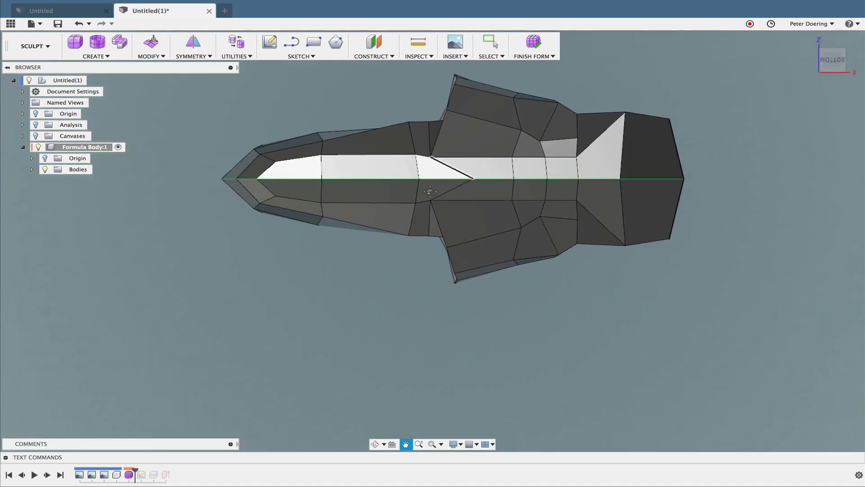
middle_click_drag(542, 223, 506, 245)
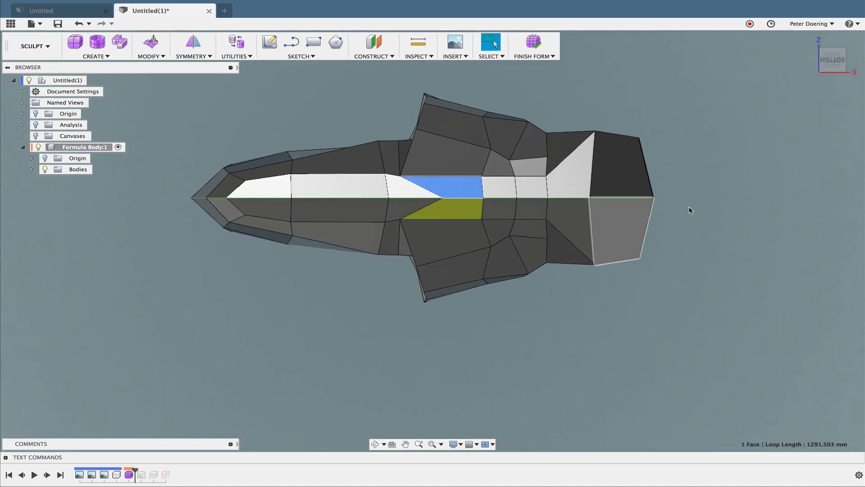
middle_click_drag(531, 150, 505, 175)
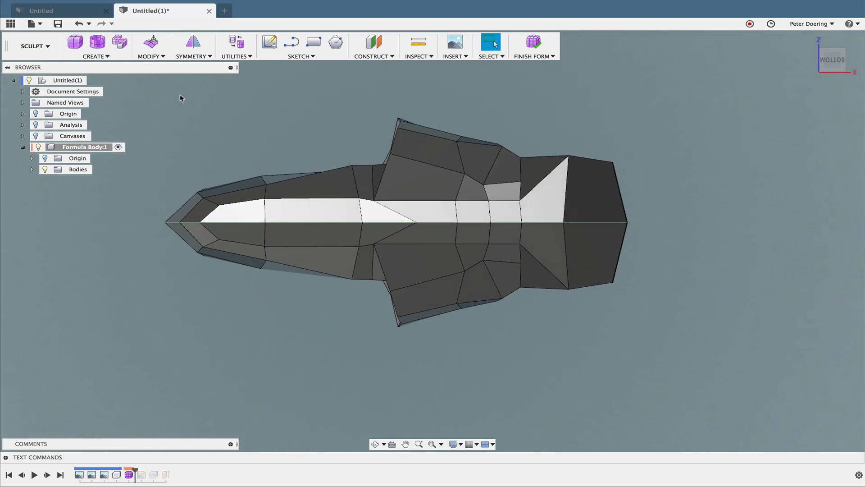
left_click(151, 56)
left_click(155, 96)
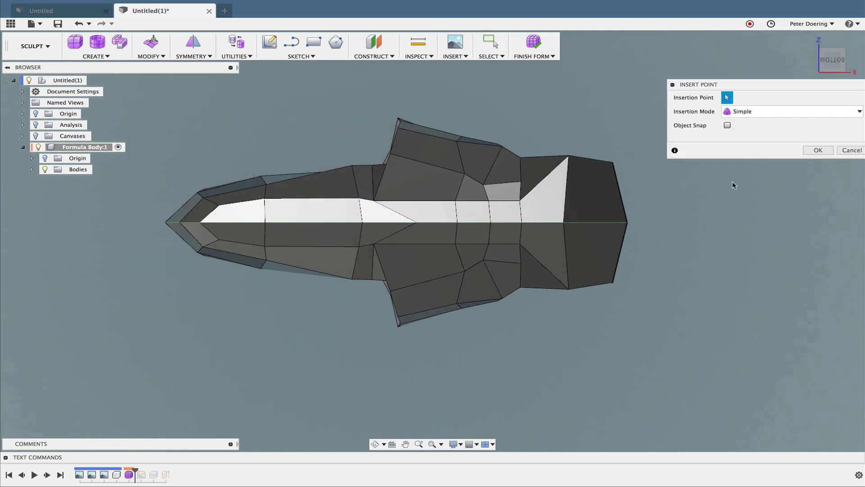
scroll(734, 185, "up", 3)
scroll(687, 199, "up", 2)
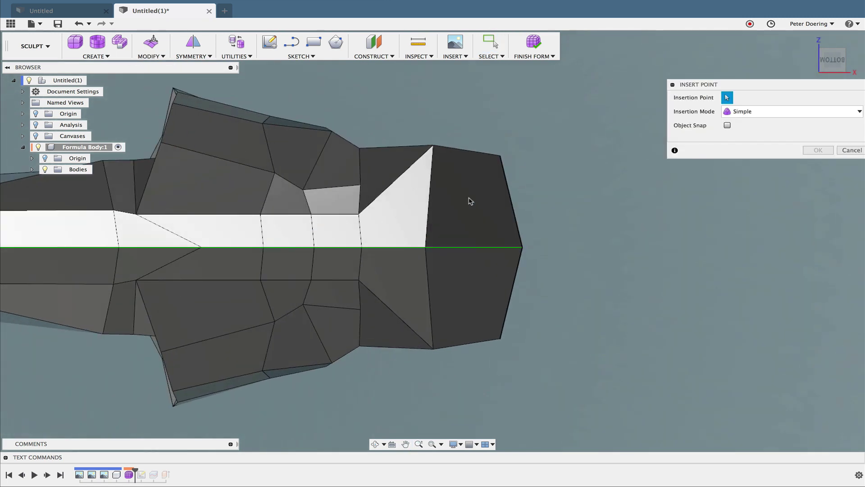
left_click(360, 185)
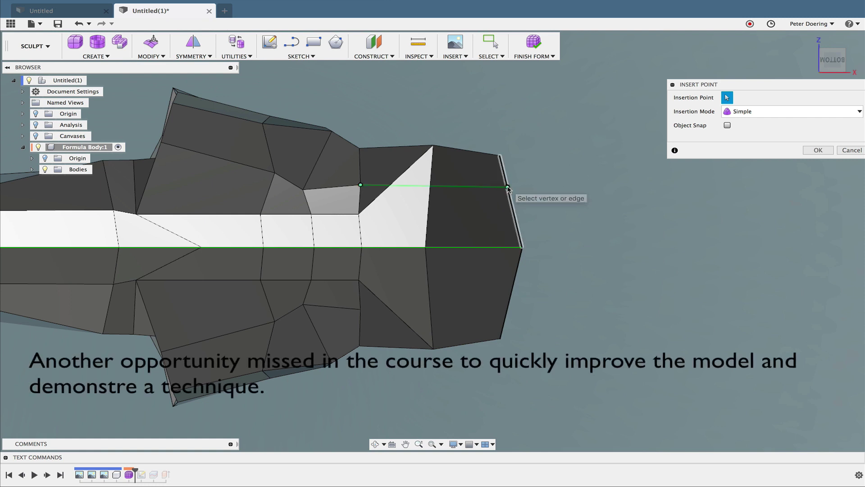
left_click(507, 187)
right_click(650, 183)
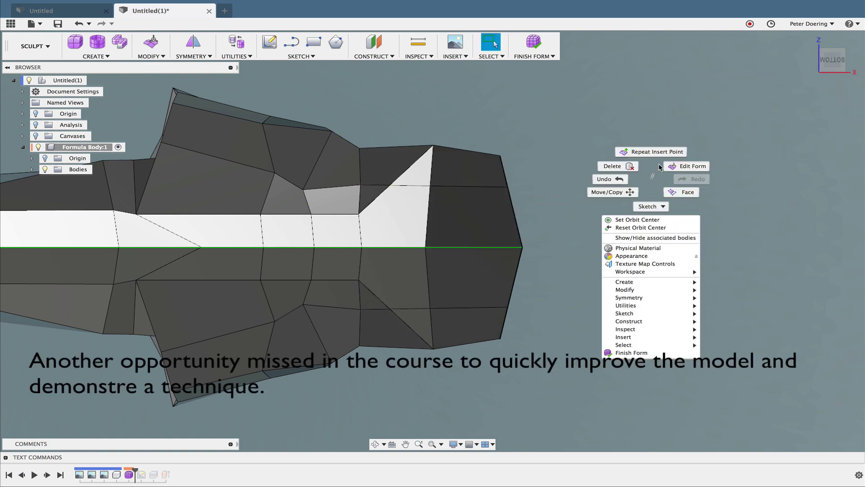
left_click(666, 153)
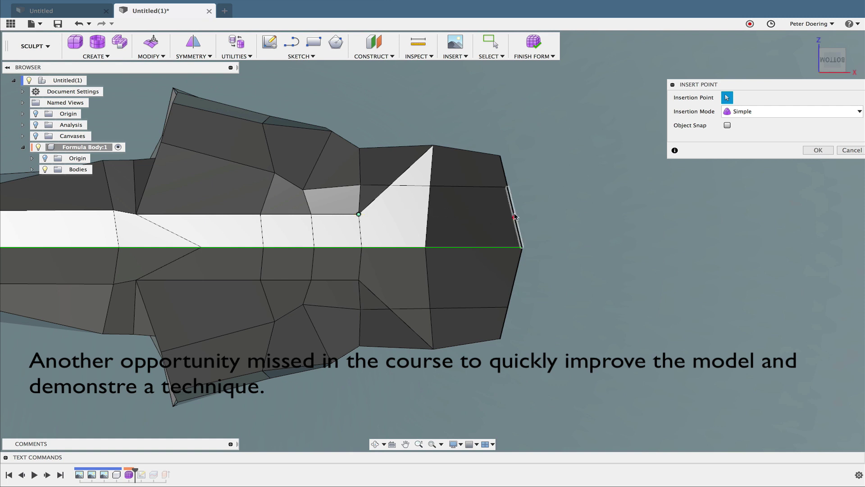
Step: Delete both segments of the rear diagonal edge so the underside faces are quads
key("Escape")
scroll(573, 219, "up", 3)
scroll(542, 204, "up", 3)
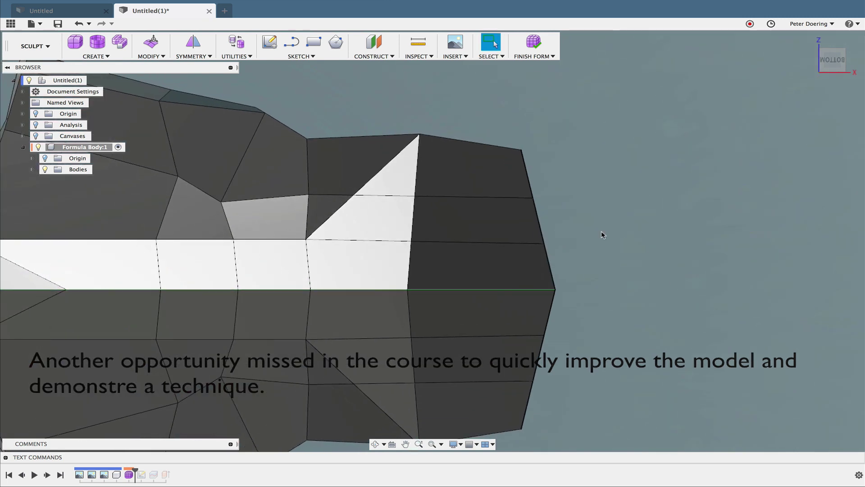
left_click(372, 182)
key("Delete")
left_click(345, 207)
key("Delete")
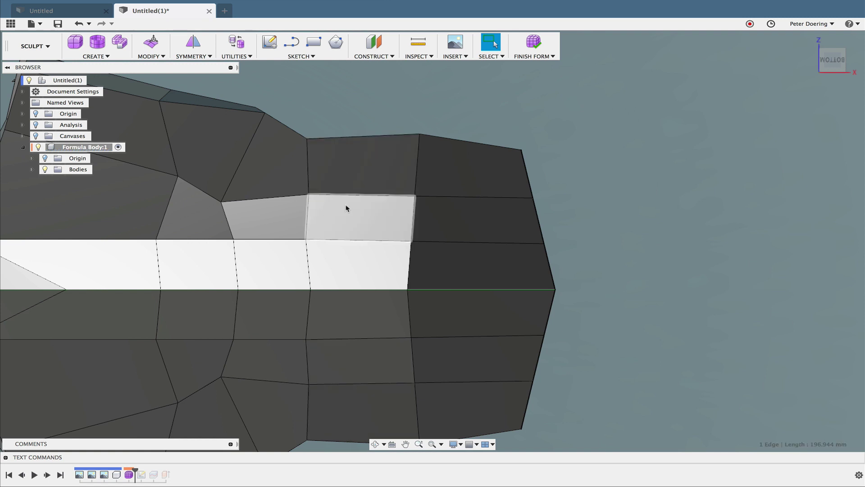
scroll(543, 200, "down", 3)
middle_click_drag(566, 206, 658, 202)
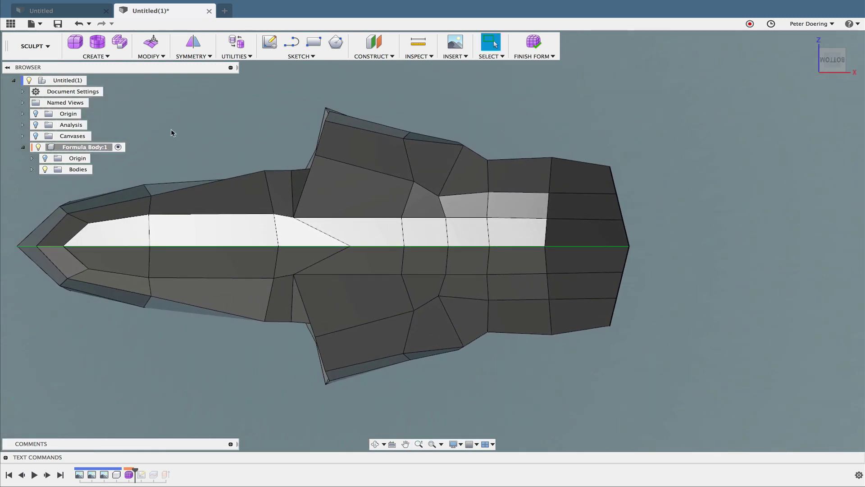
middle_click_drag(446, 104, 493, 107)
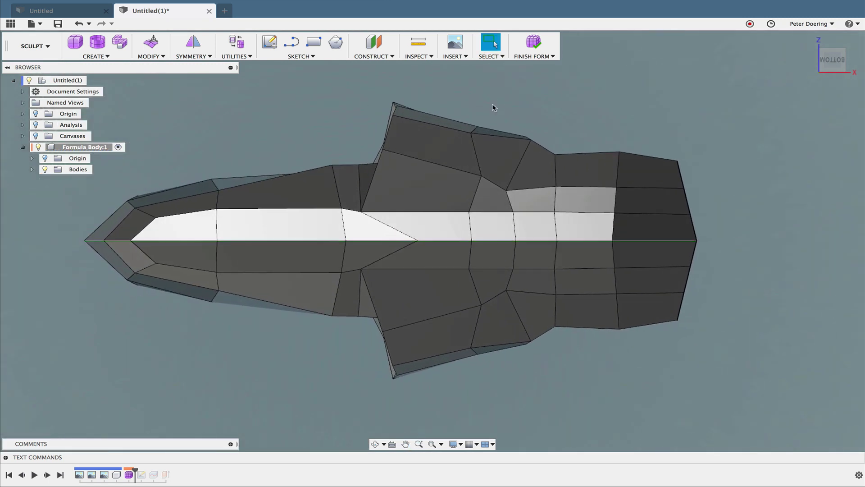
left_click_drag(488, 117, 456, 150)
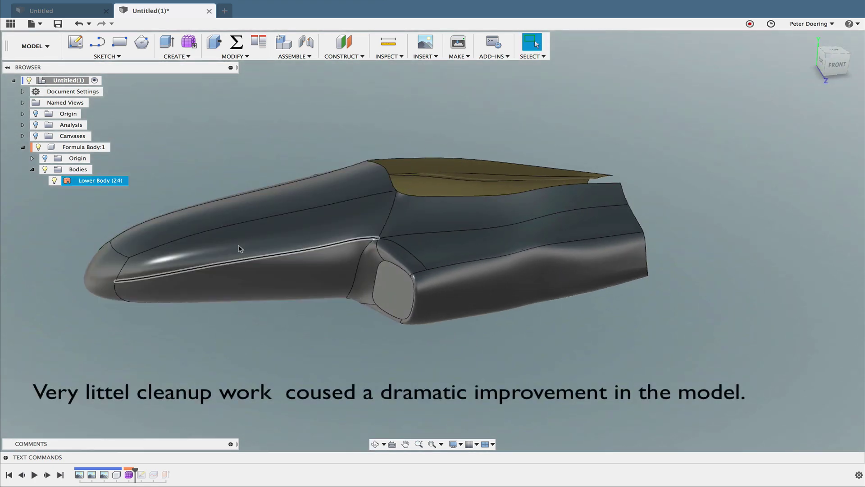
Step: Orbit the car body to view it from below
mouse_move(222, 193)
middle_mouse_down("shift")
mouse_move(186, 121)
mouse_move(210, 127)
mouse_move(237, 188)
mouse_move(210, 166)
mouse_move(270, 183)
mouse_move(269, 166)
mouse_move(282, 155)
mouse_move(260, 156)
mouse_move(270, 170)
middle_mouse_up("shift")
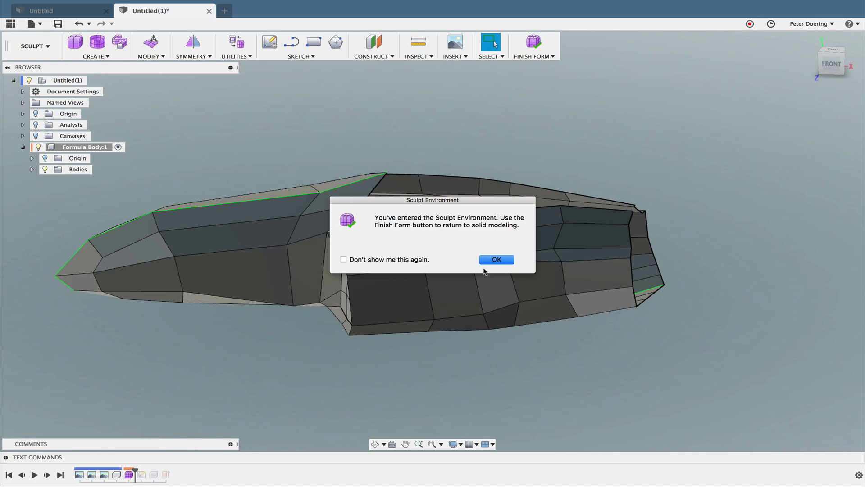
Step: With Edit Form, pull the side pod's vertices, including the lower side vertex, to straighten the panel
left_click(497, 260)
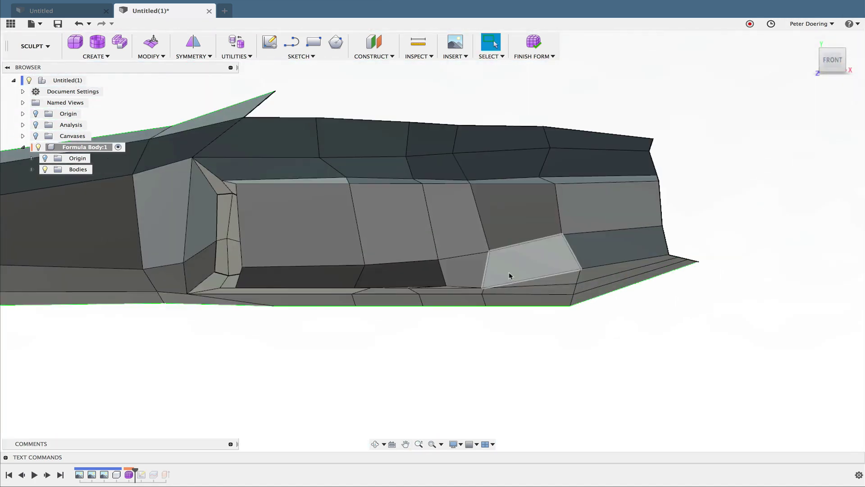
right_click(718, 251)
left_click(728, 234)
left_click(490, 249)
left_click_drag(492, 244, 480, 254)
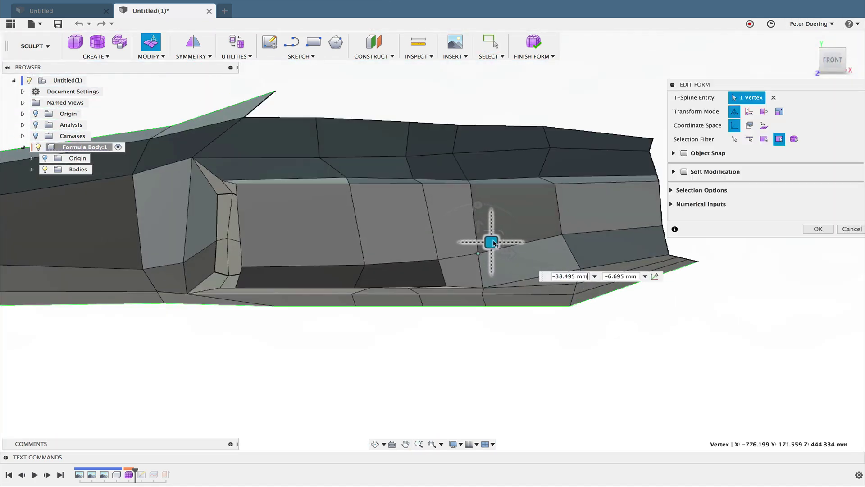
left_click(575, 223)
scroll(424, 253, "up", 3)
left_click(358, 257)
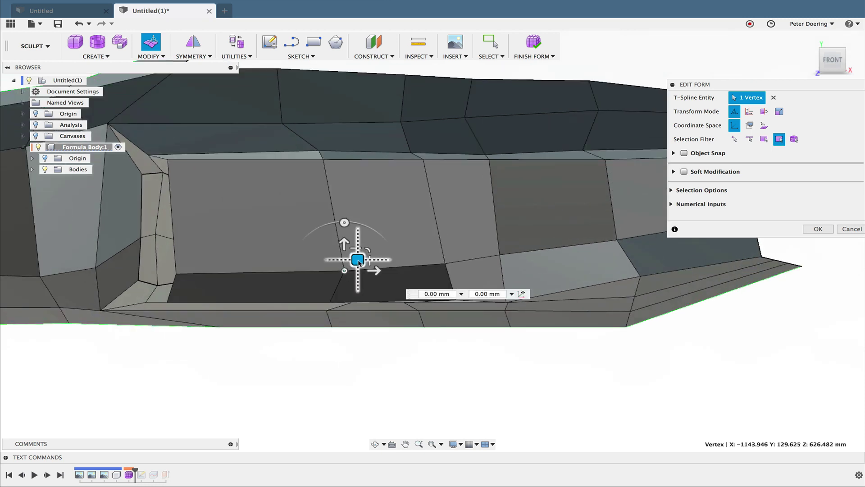
left_click_drag(358, 257, 338, 257)
Step: Raise the panel's lower-edge vertices and lift the side pod's top edge about 6.5 mm
scroll(546, 311, "up", 3)
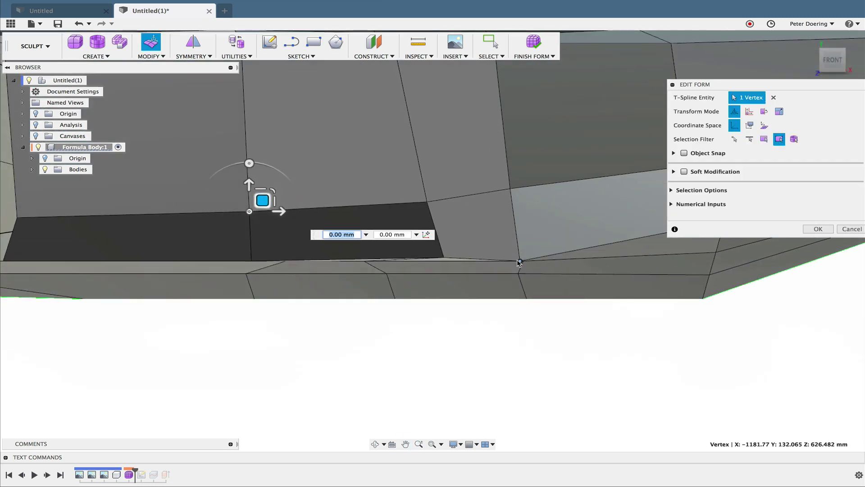
left_click_drag(523, 252, 529, 239)
scroll(529, 238, "down", 3)
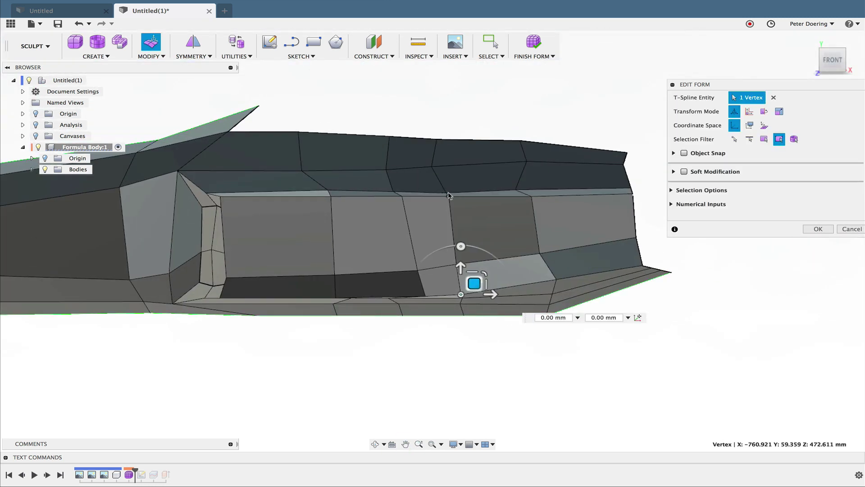
scroll(417, 197, "up", 5)
left_click_drag(418, 196, 428, 177)
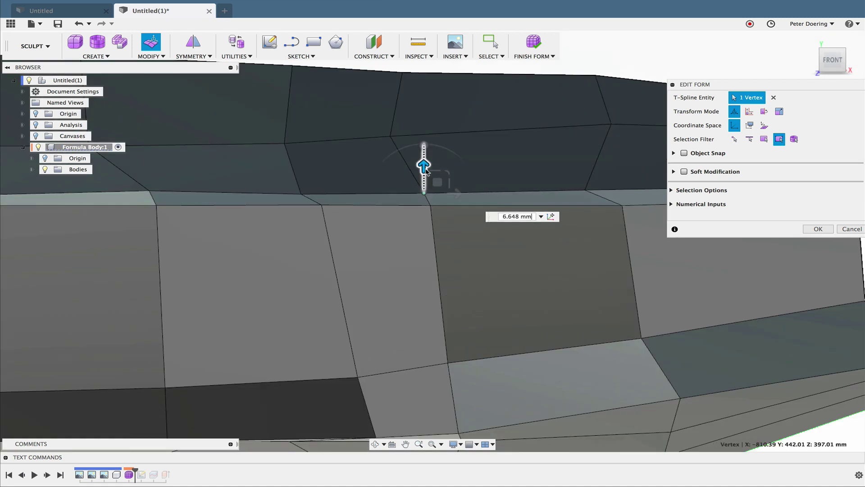
left_click(390, 136)
scroll(390, 111, "down", 4)
left_click(536, 106)
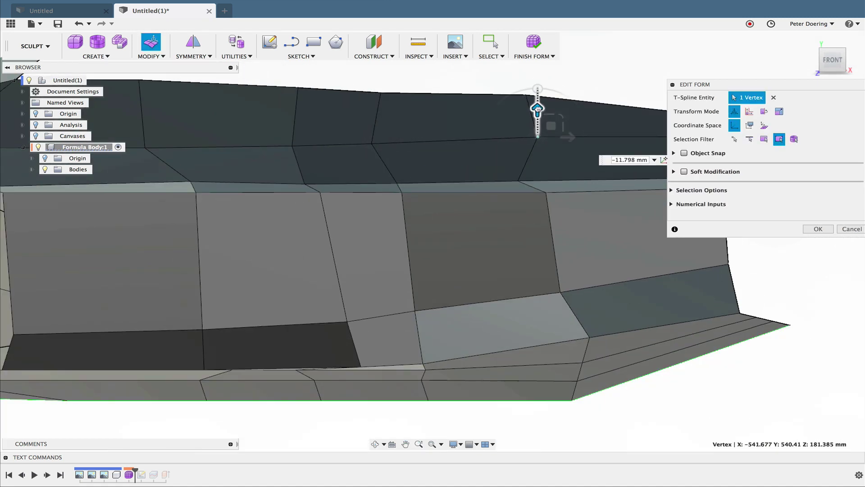
left_click(374, 89)
left_click_drag(395, 101, 394, 131)
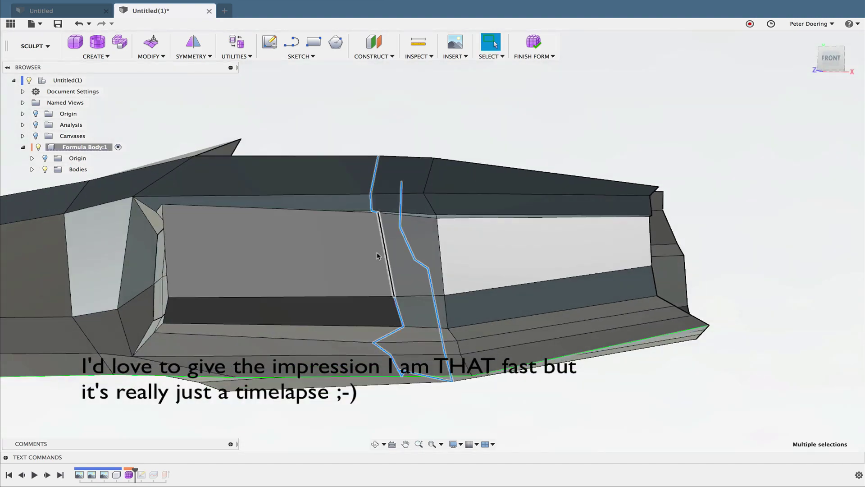
Step: Flatten the selected edge loops and move the cockpit-edge vertex down and outward
left_click(151, 55)
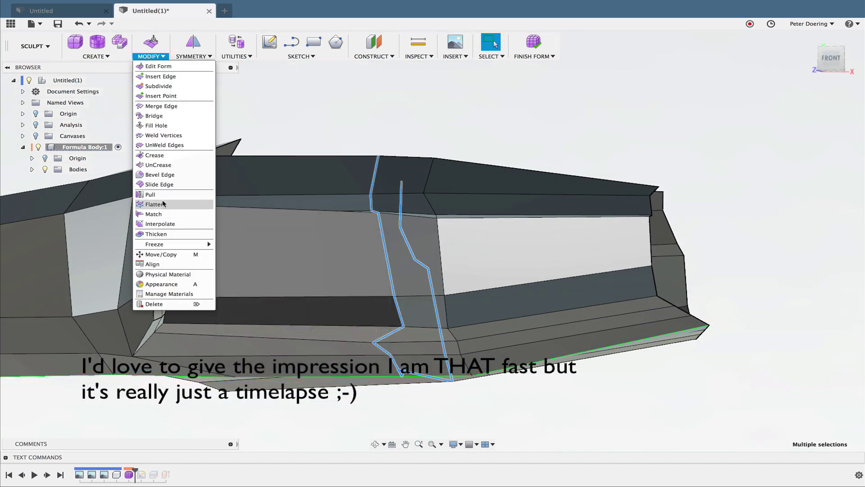
left_click(163, 203)
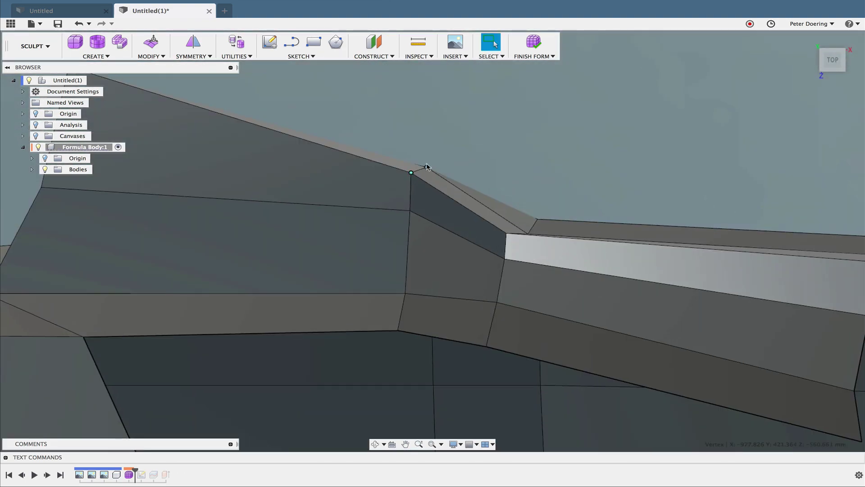
mouse_move(432, 177)
left_mouse_down()
mouse_move(528, 248)
mouse_move(543, 189)
left_mouse_up()
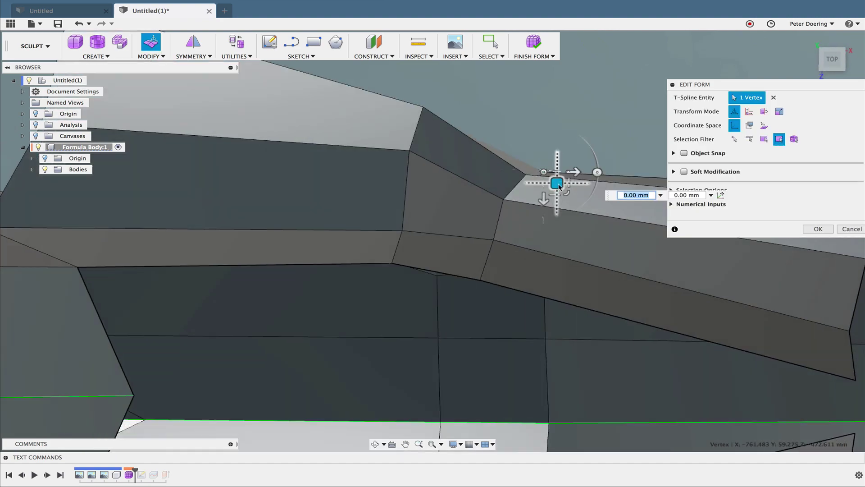
middle_click_drag(543, 189, 487, 248, "shift")
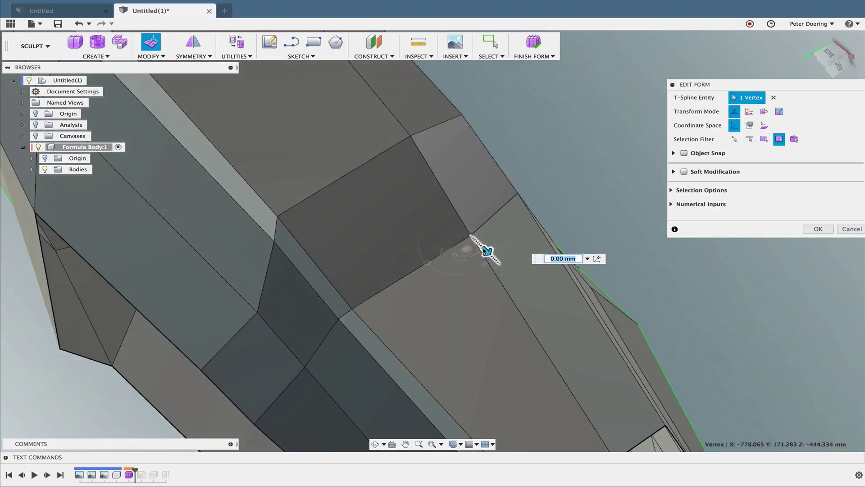
mouse_move(428, 144)
middle_mouse_down("shift")
mouse_move(247, 190)
mouse_move(397, 216)
middle_mouse_up("shift")
Step: Shift the side pod's lower panel edge into place
left_click(396, 217)
scroll(394, 220, "up", 3)
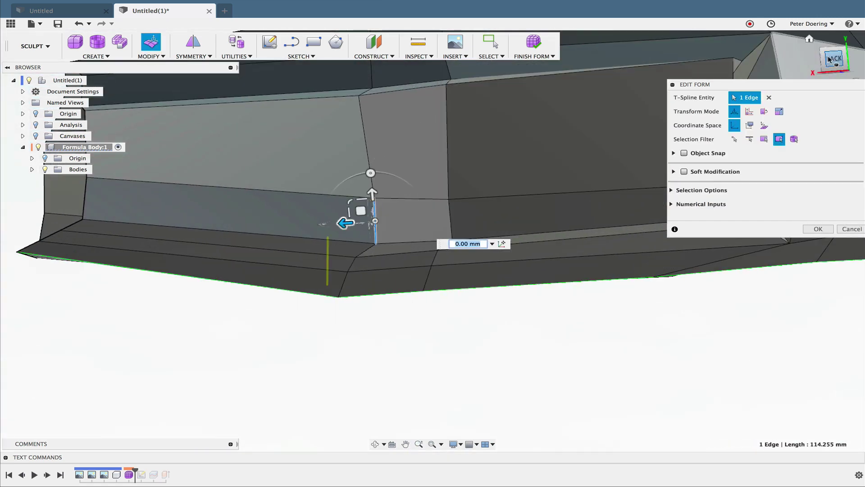
scroll(277, 270, "up", 3)
left_click_drag(265, 271, 265, 271)
middle_click_drag(266, 270, 321, 264, "shift")
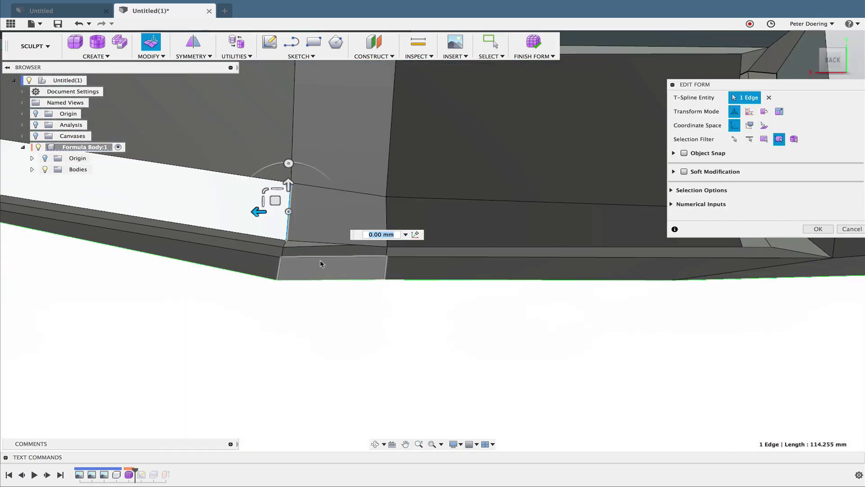
mouse_move(356, 221)
left_mouse_down()
mouse_move(359, 208)
mouse_move(310, 200)
left_mouse_up()
Step: Pull a side-panel corner vertex back about 6.8 mm
left_click(310, 227)
scroll(376, 275, "down", 2)
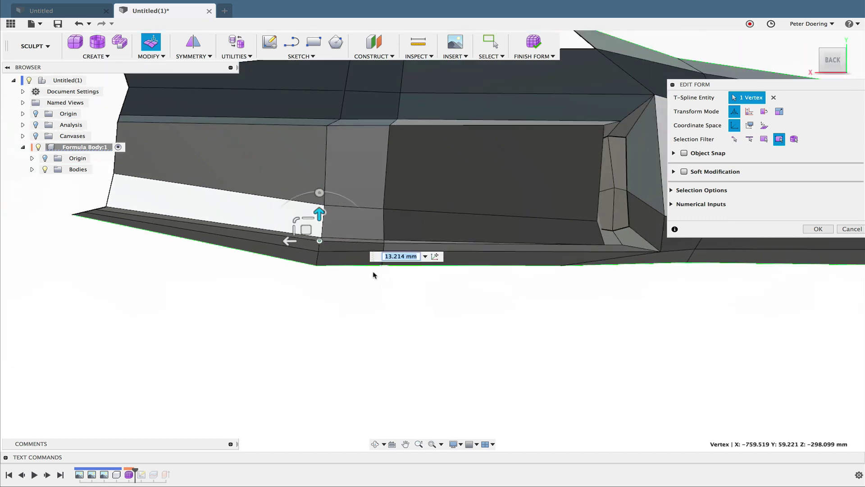
left_click(361, 245)
left_click(383, 231)
scroll(384, 232, "up", 2)
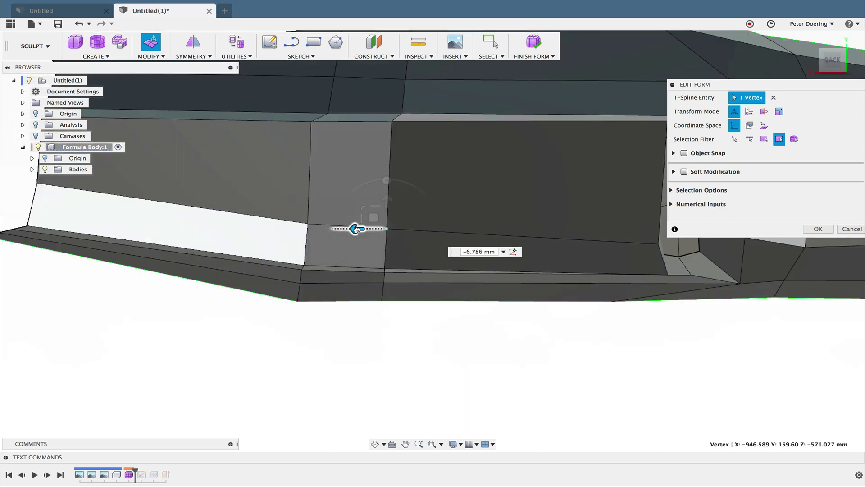
scroll(356, 229, "down", 3)
middle_click_drag(383, 309, 451, 324, "shift")
Step: Display the body as a smooth surface with control frame and end vertex editing
left_click(701, 190)
left_click(765, 288)
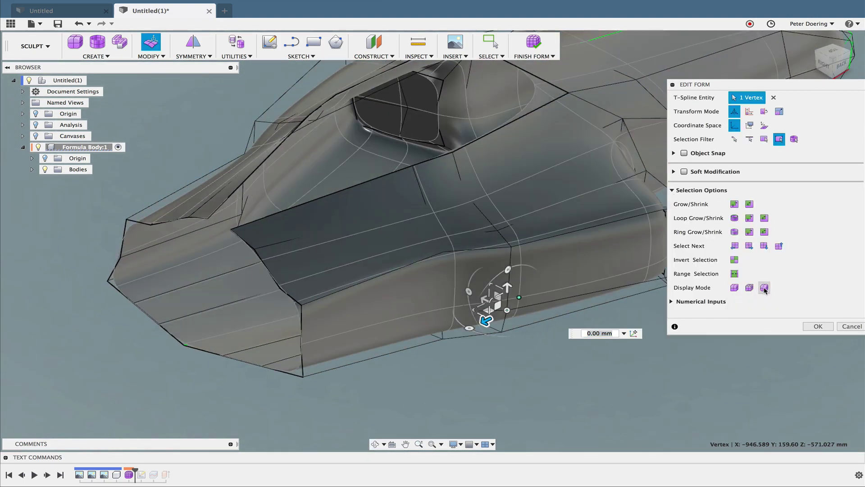
middle_click_drag(631, 288, 519, 279, "shift")
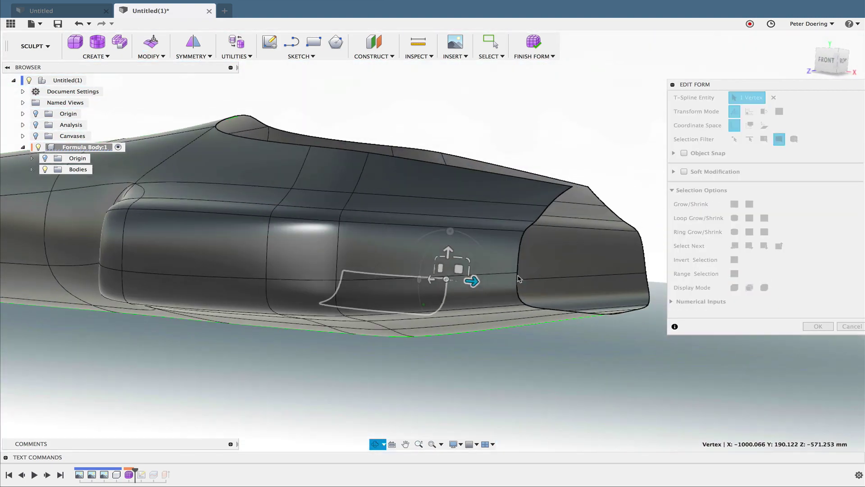
key("Escape")
Step: Insert a new edge loop at 0.367 beside the side pod's vertical edge loop
double_click(457, 270)
right_click(727, 194)
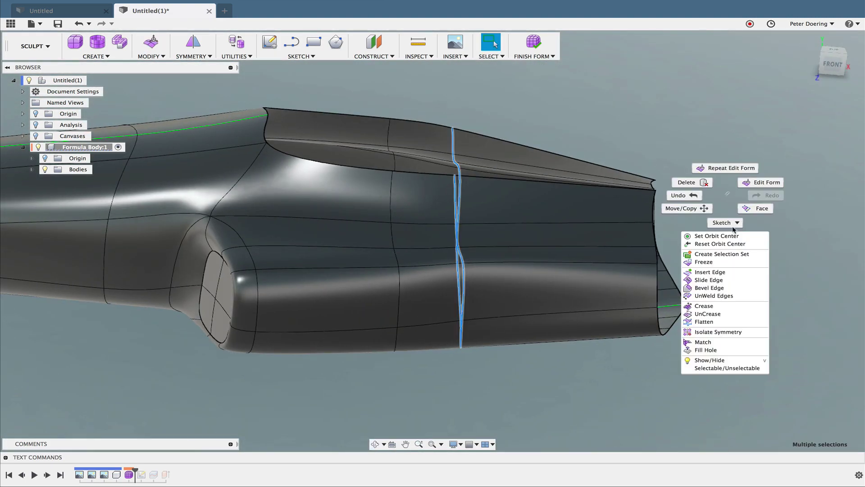
left_click(709, 272)
left_click(818, 178)
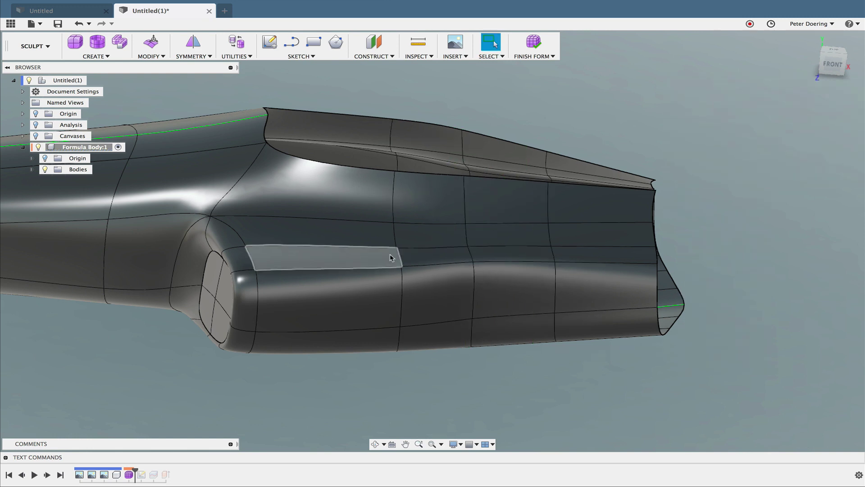
double_click(396, 270)
right_click(720, 198)
Step: Insert another edge loop at 0.367, then slide its 16 edges to location 0.50
left_click(706, 275)
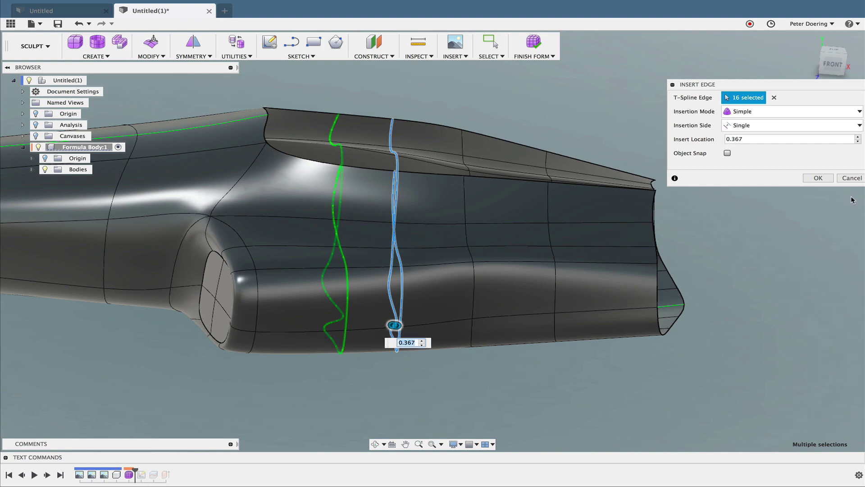
left_click(818, 178)
middle_click_drag(622, 253, 592, 319, "shift")
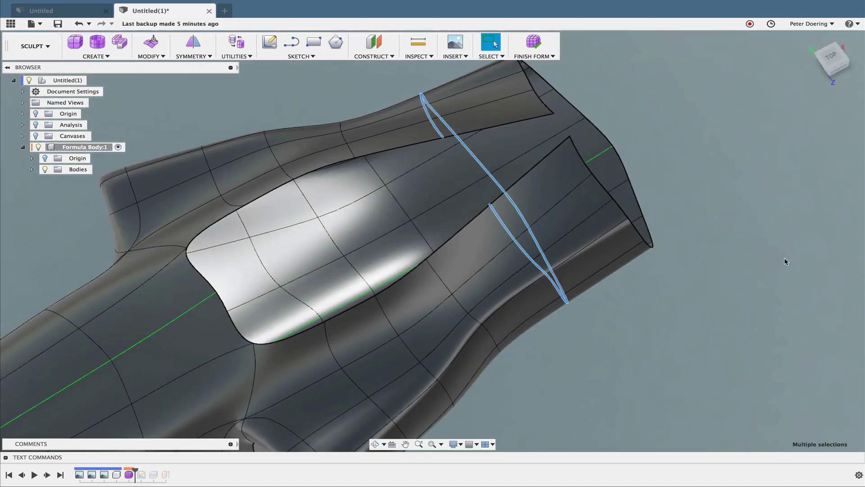
left_click(151, 55)
left_click(181, 187)
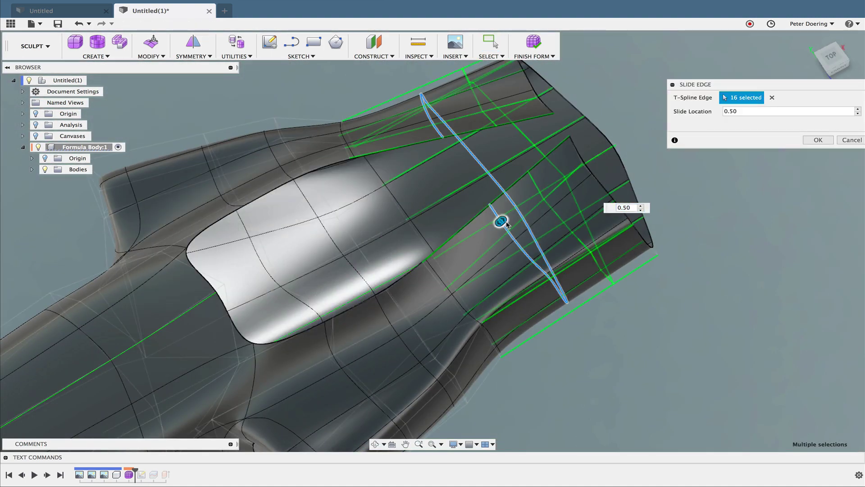
left_click(815, 141)
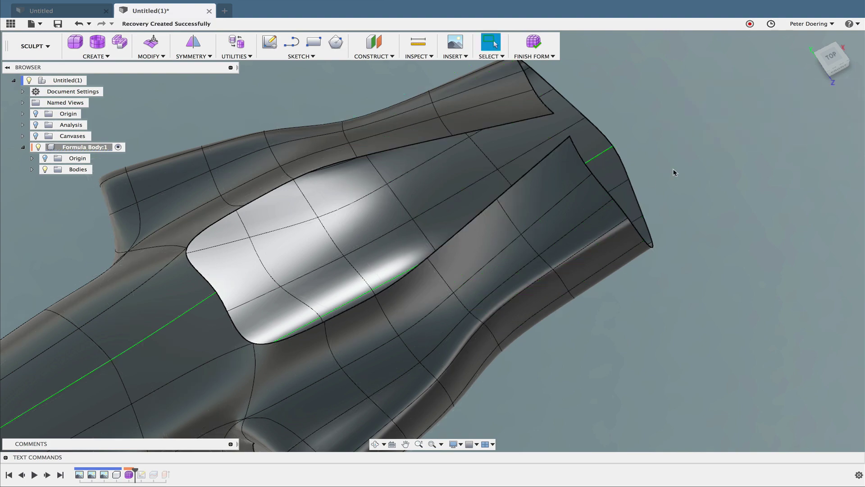
mouse_move(674, 172)
middle_mouse_down("shift")
mouse_move(655, 128)
mouse_move(414, 204)
mouse_move(536, 55)
middle_mouse_up("shift")
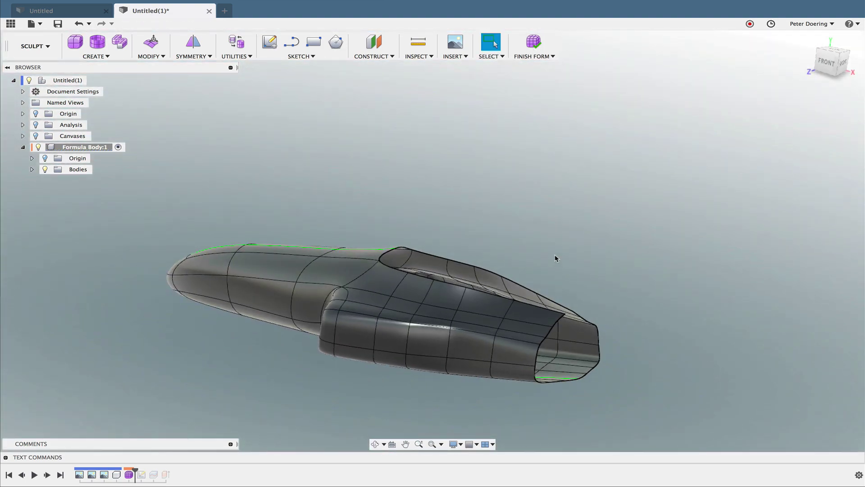
Step: Reopen the Form feature in Sculpt and orbit around the car body
mouse_move(556, 258)
middle_mouse_down("shift")
mouse_move(570, 257)
mouse_move(570, 216)
mouse_move(580, 276)
mouse_move(588, 147)
middle_mouse_up("shift")
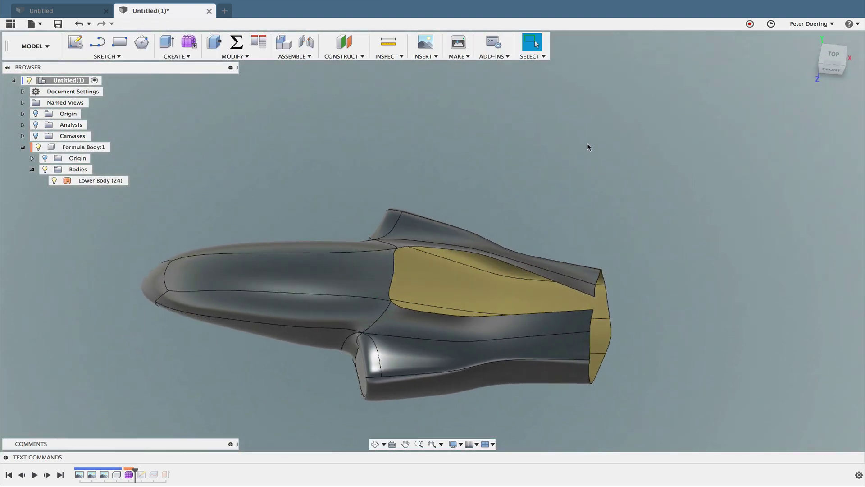
double_click(123, 481)
left_click(498, 256)
middle_click_drag(498, 257, 730, 208, "shift")
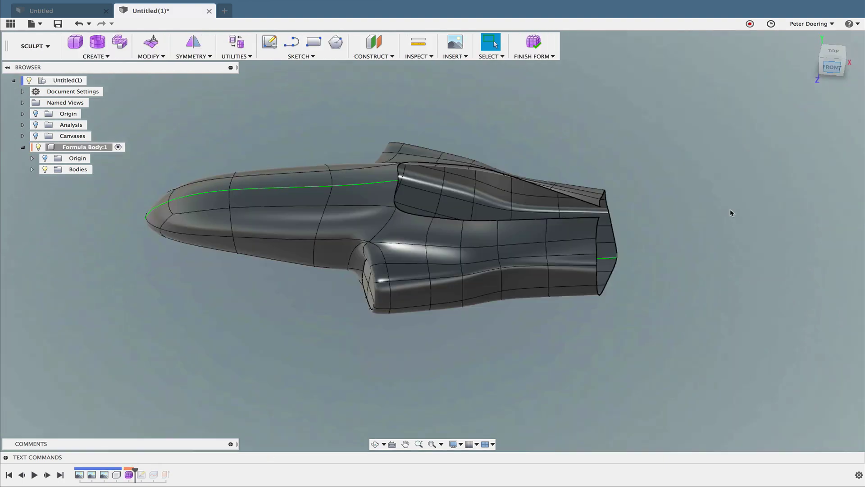
scroll(258, 154, "up", 5)
mouse_move(258, 155)
middle_mouse_down("shift")
mouse_move(382, 122)
mouse_move(322, 115)
mouse_move(292, 93)
mouse_move(353, 289)
middle_mouse_up("shift")
middle_click_drag(579, 299, 266, 425, "shift")
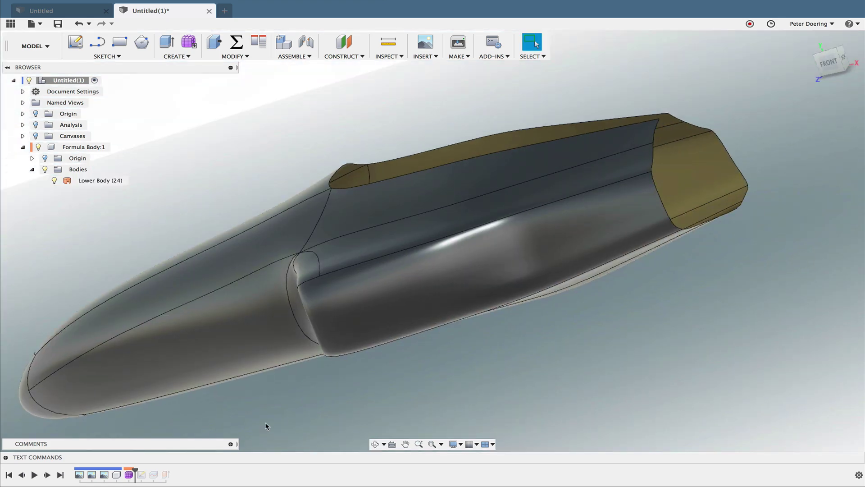
Step: Step the timeline past Sketch1 and the split, then inspect Lower Body (23)
left_click(35, 475)
mouse_move(467, 425)
middle_mouse_down("shift")
mouse_move(496, 455)
mouse_move(481, 433)
middle_mouse_up("shift")
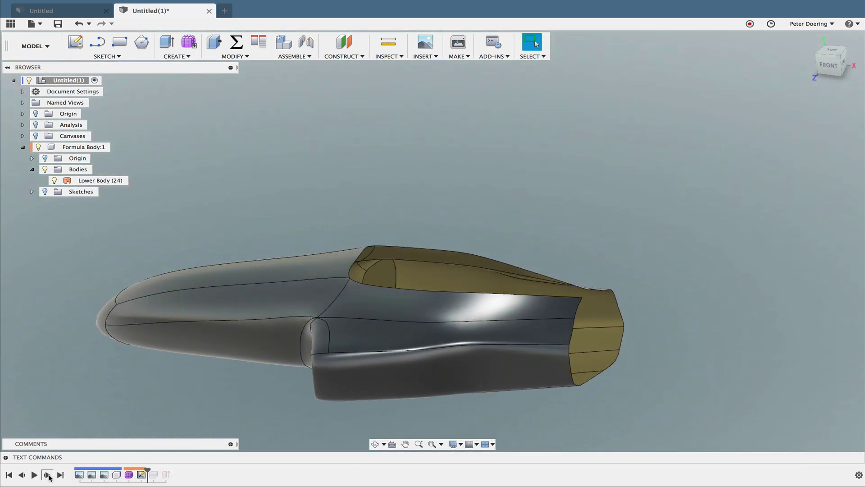
mouse_move(247, 424)
middle_mouse_down("shift")
mouse_move(252, 400)
mouse_move(201, 404)
mouse_move(240, 428)
mouse_move(265, 399)
mouse_move(376, 395)
middle_mouse_up("shift")
scroll(457, 341, "up", 3)
scroll(463, 315, "up", 5)
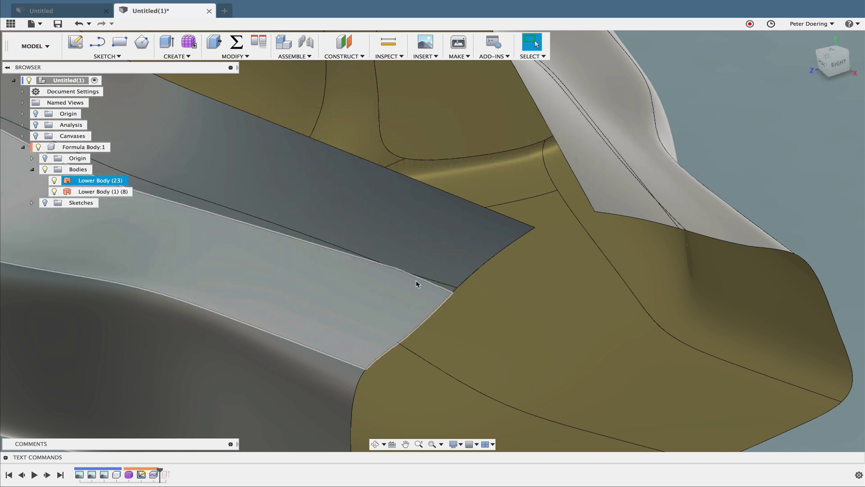
left_click(410, 281)
scroll(486, 290, "down", 5)
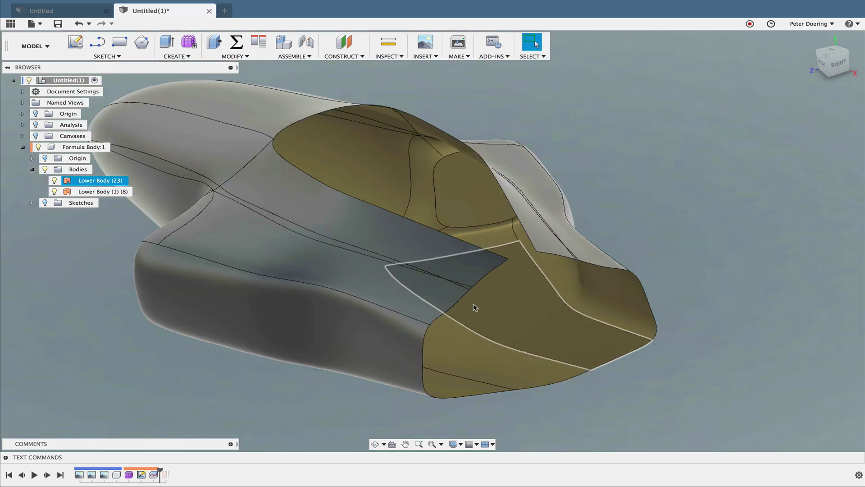
middle_click_drag(473, 306, 476, 301, "shift")
scroll(475, 300, "up", 5)
left_click_drag(476, 301, 445, 328)
left_click(531, 42)
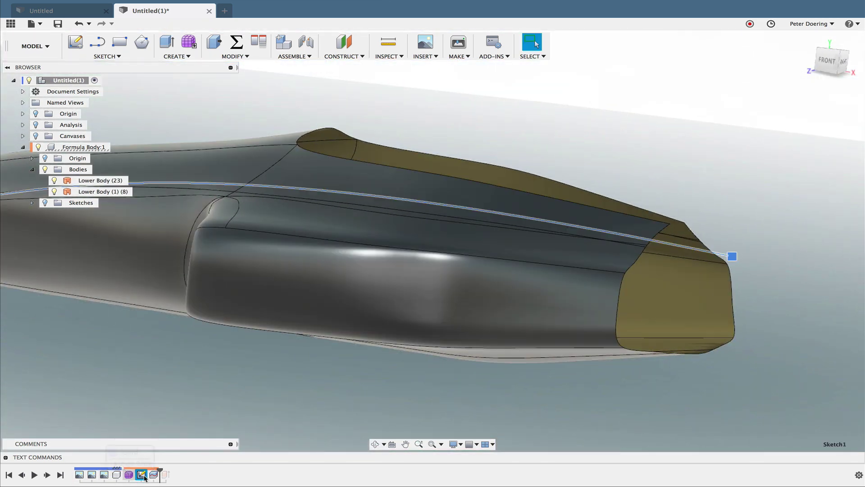
Step: Edit Sketch1 and nudge the split curve's end point slightly downward
right_click(143, 476)
left_click(183, 382)
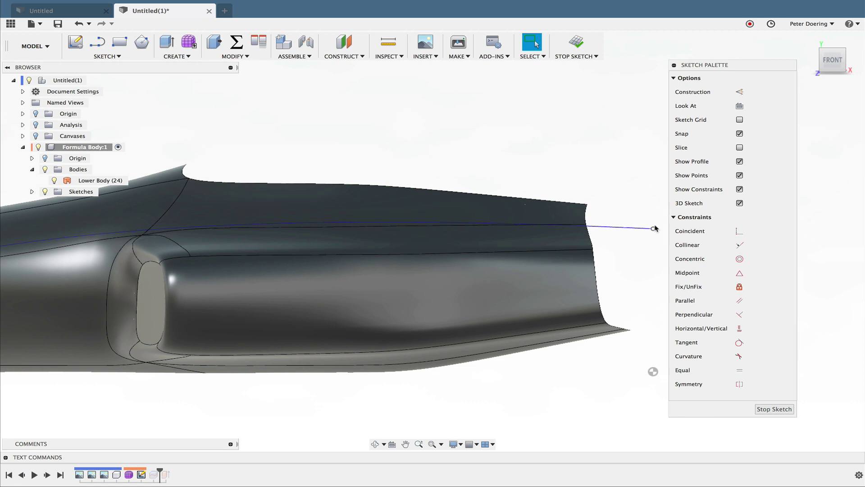
left_click(654, 229)
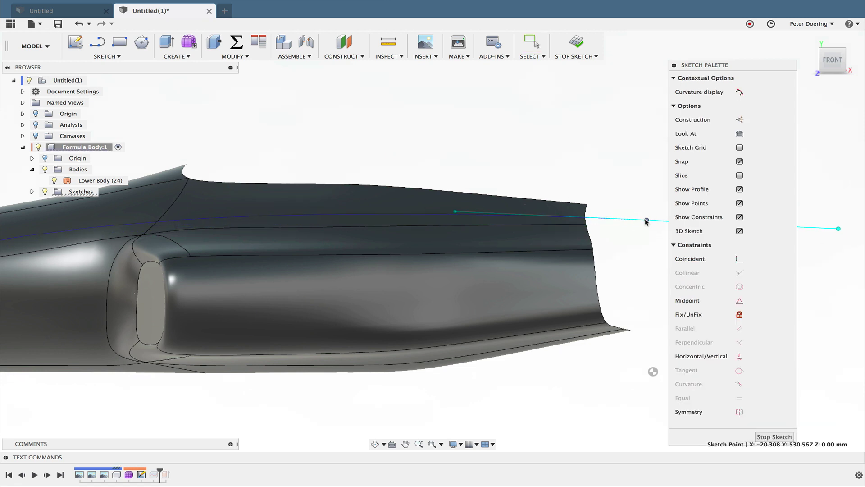
right_click(646, 191)
left_click(602, 203)
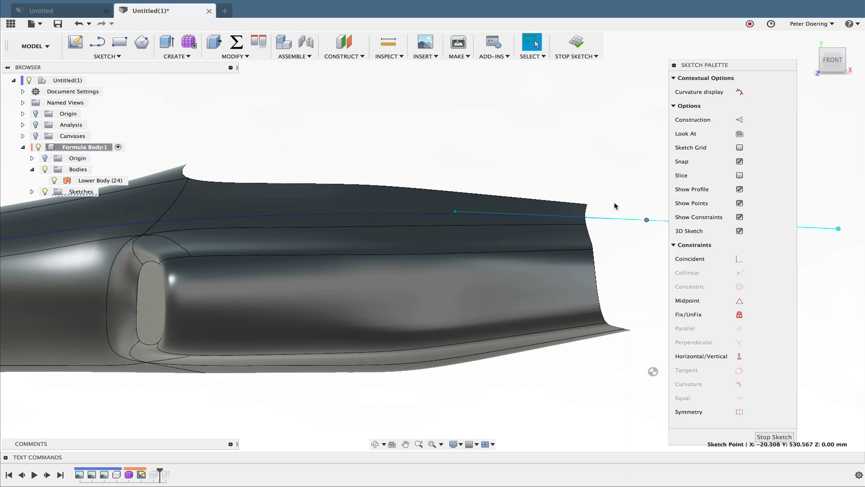
middle_click_drag(633, 212, 512, 202)
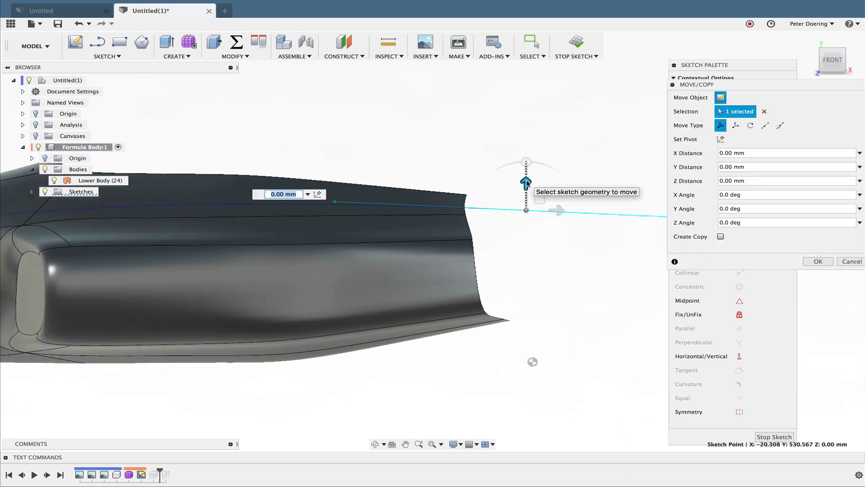
left_click_drag(526, 181, 526, 185)
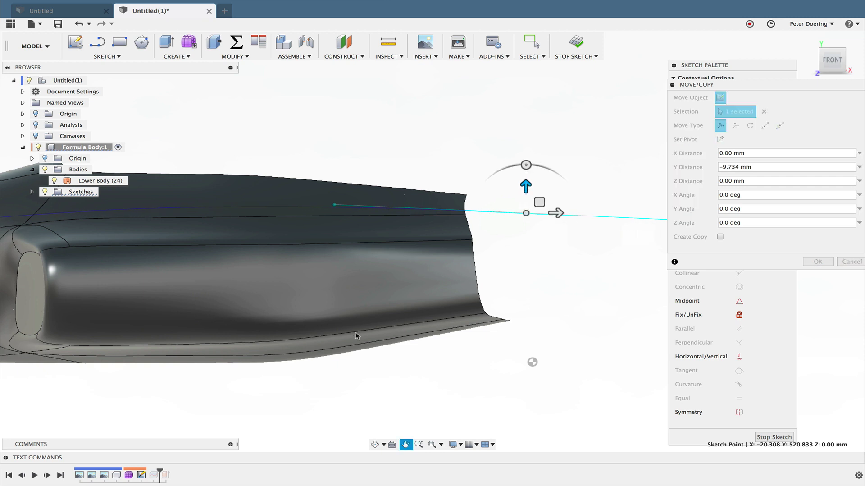
middle_click_drag(356, 336, 411, 278)
Step: Adjust the split curve's green point near the nose
left_click(462, 221)
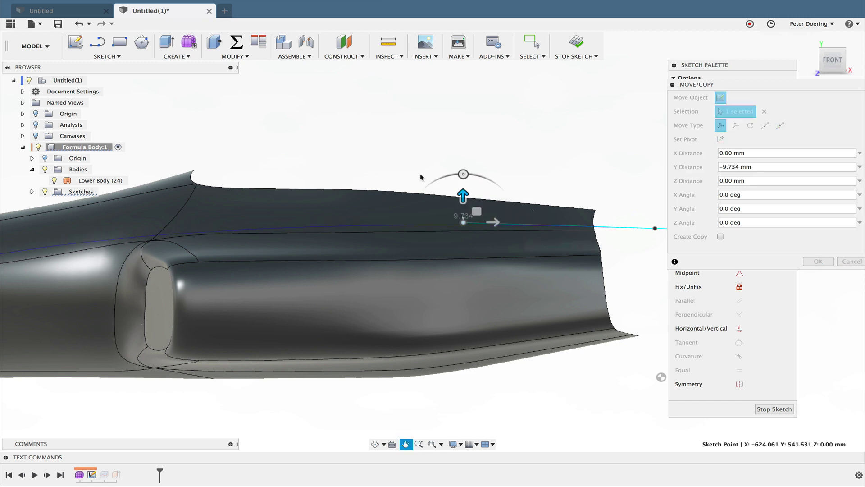
scroll(421, 178, "down", 2)
middle_click_drag(167, 225, 230, 259)
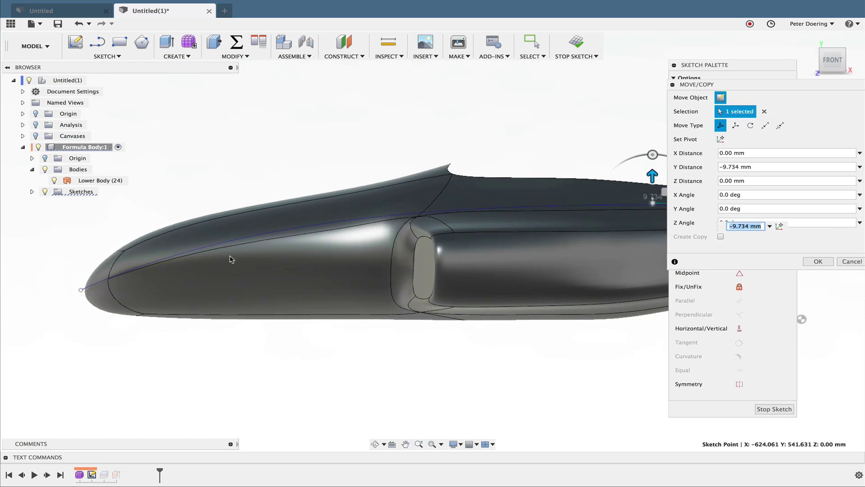
left_click(80, 290)
left_click(114, 275)
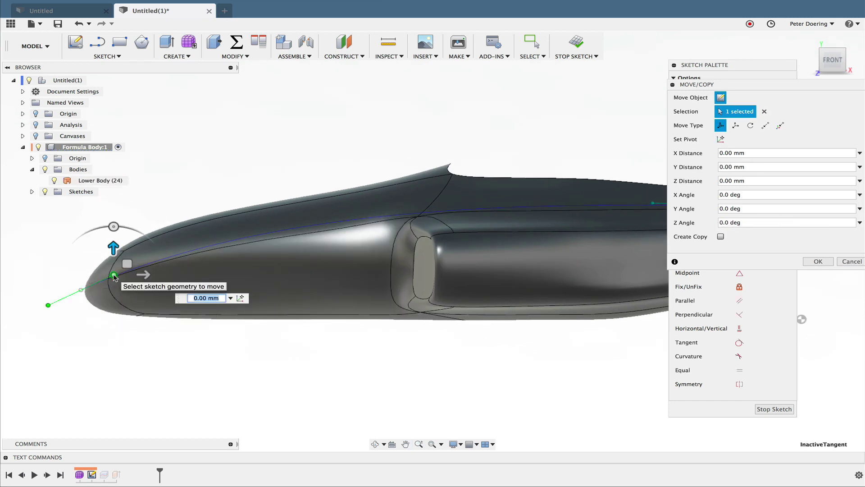
left_click_drag(127, 264, 127, 266)
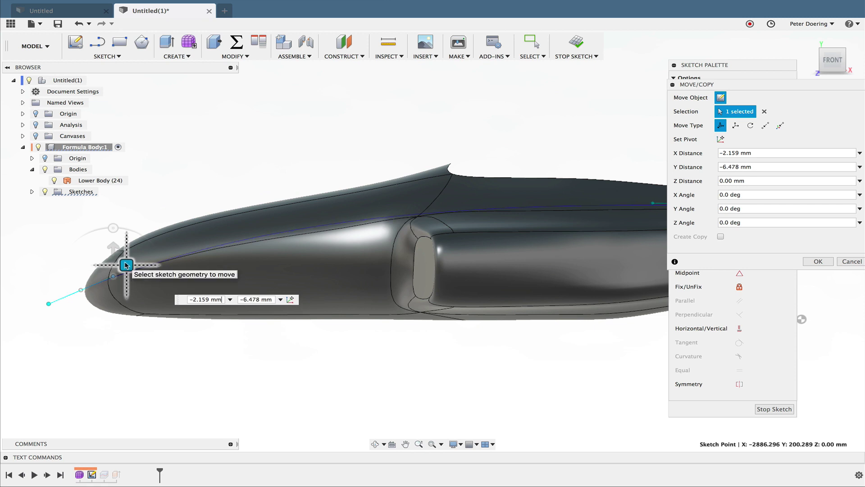
mouse_move(126, 265)
left_mouse_down()
mouse_move(133, 261)
mouse_move(121, 265)
left_mouse_up()
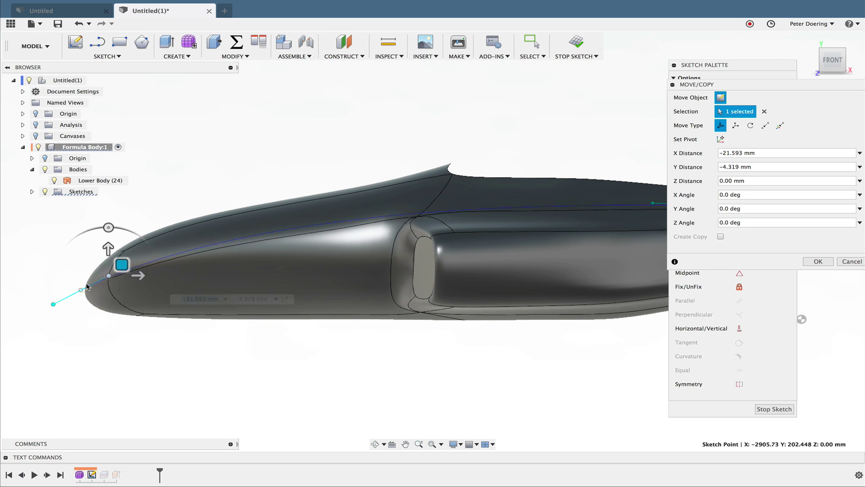
Step: Move the curve's rear end point by -60.461 mm and stop the sketch
middle_click_drag(376, 272, 237, 273)
left_click(514, 204)
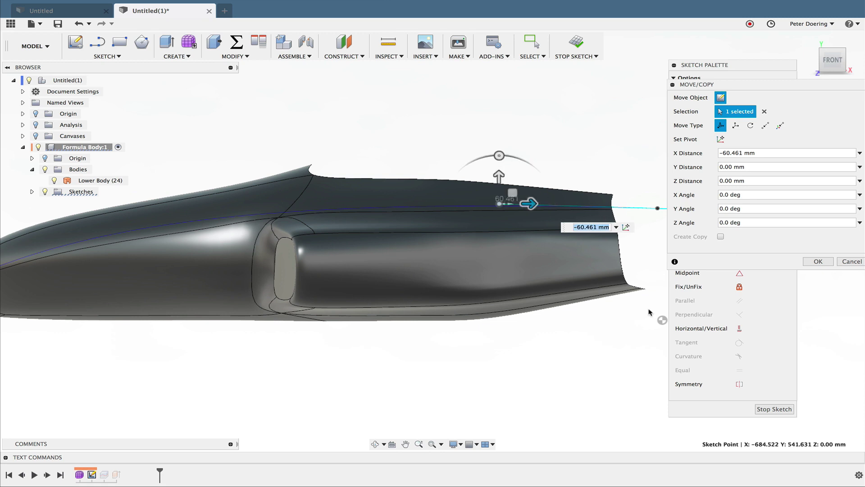
key("Return")
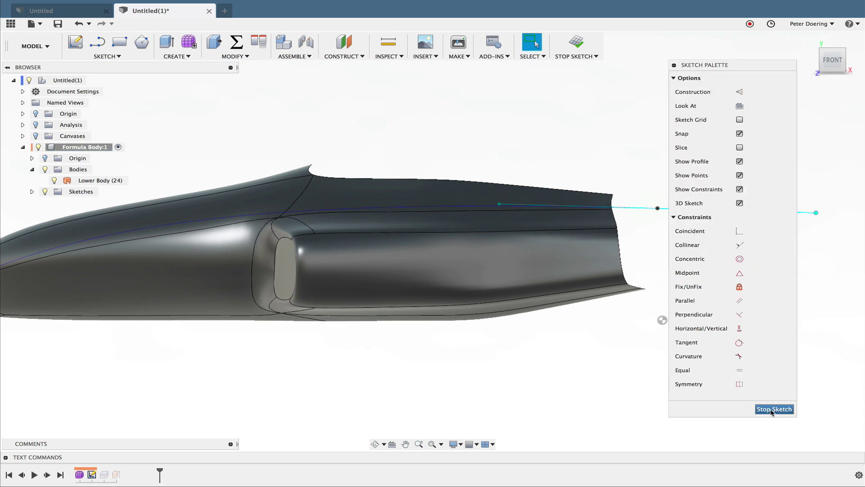
left_click(774, 409)
mouse_move(556, 373)
middle_mouse_down("shift")
mouse_move(516, 377)
mouse_move(506, 391)
mouse_move(499, 380)
mouse_move(456, 380)
mouse_move(505, 394)
mouse_move(503, 385)
middle_mouse_up("shift")
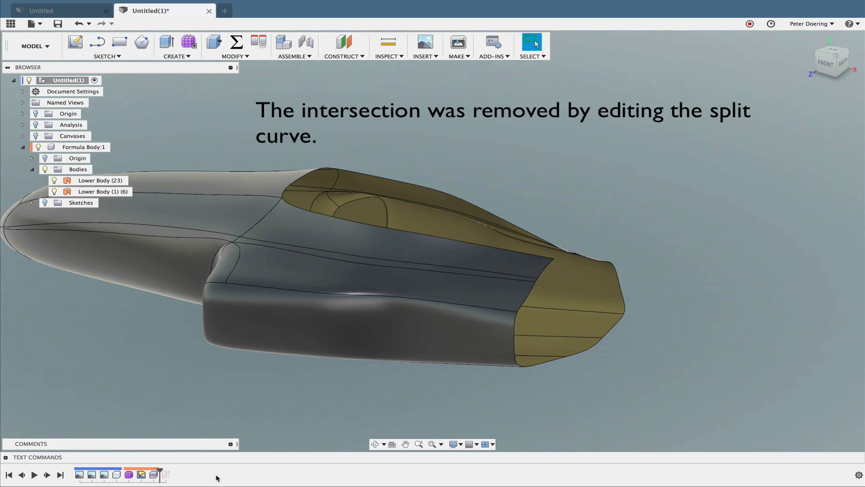
Step: Step the timeline forward to add flange surface Body9, then hide the Lower Body
left_click(47, 474)
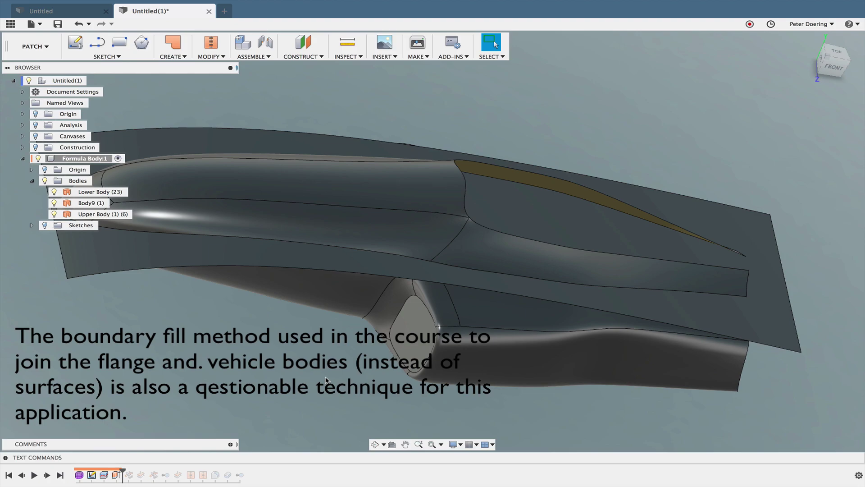
mouse_move(326, 380)
middle_mouse_down("shift")
mouse_move(285, 357)
mouse_move(294, 334)
middle_mouse_up("shift")
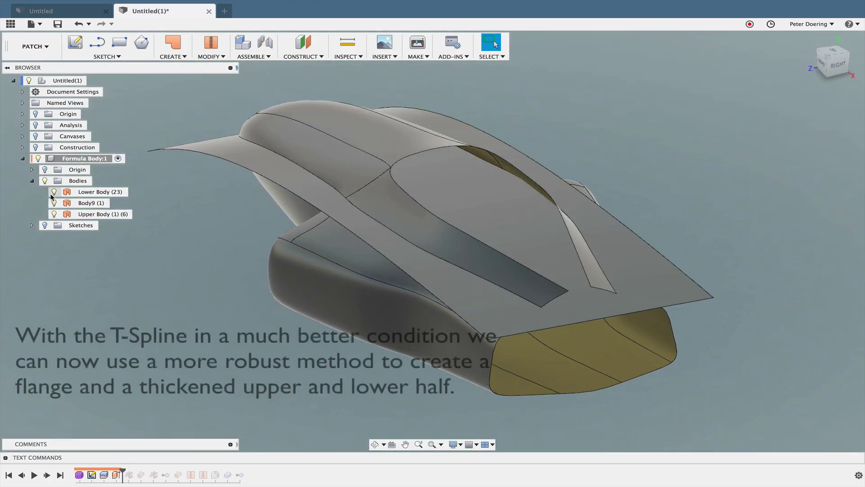
left_click(54, 192)
middle_click_drag(197, 315, 193, 108, "shift")
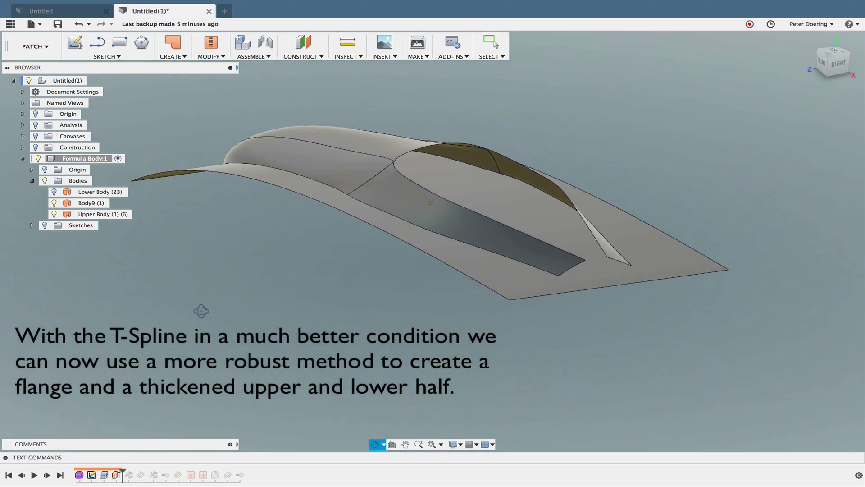
Step: Create a construction plane through three vertices of the yellow patch at the tail
left_click(317, 59)
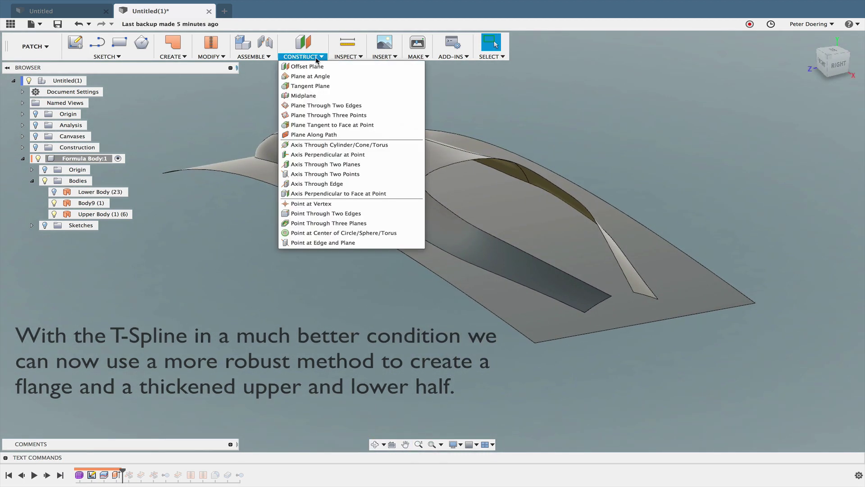
left_click(321, 115)
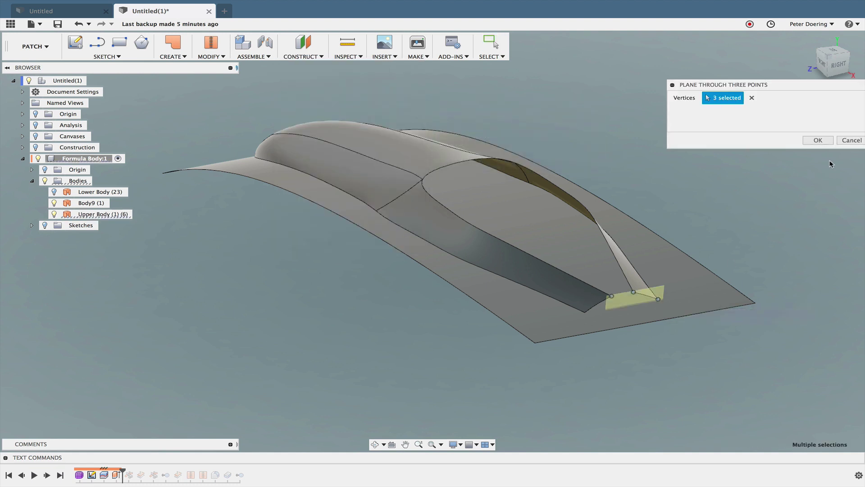
left_click(818, 140)
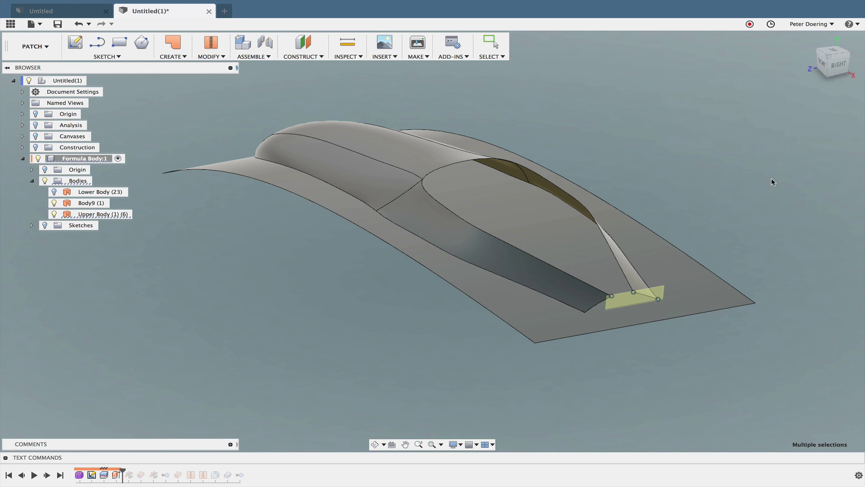
mouse_move(739, 210)
middle_mouse_down("shift")
mouse_move(687, 236)
mouse_move(708, 235)
mouse_move(639, 241)
middle_mouse_up("shift")
scroll(524, 284, "up", 2)
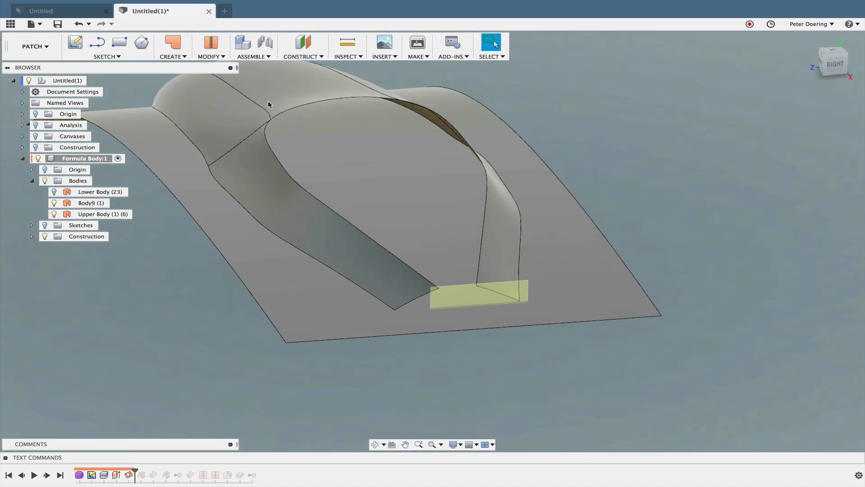
Step: Trim Body9 using the Upper Body as the cutting tool, and hide the construction plane
left_click(210, 57)
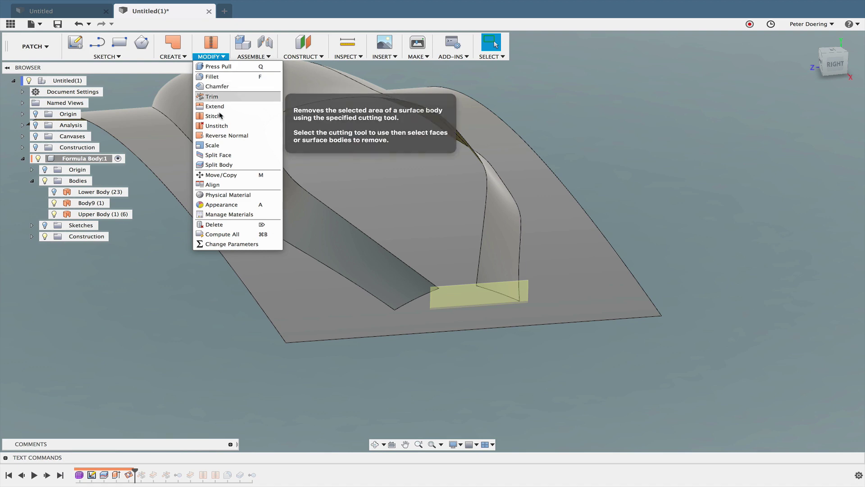
left_click(212, 96)
left_click(464, 300)
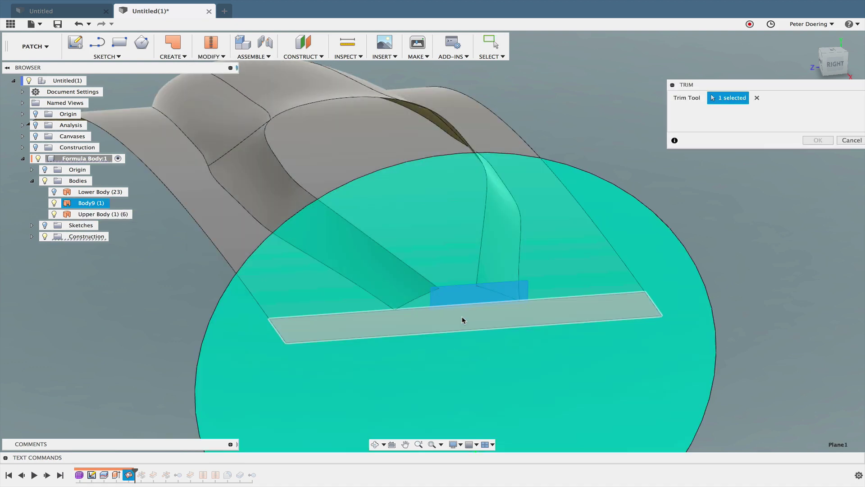
left_click(817, 141)
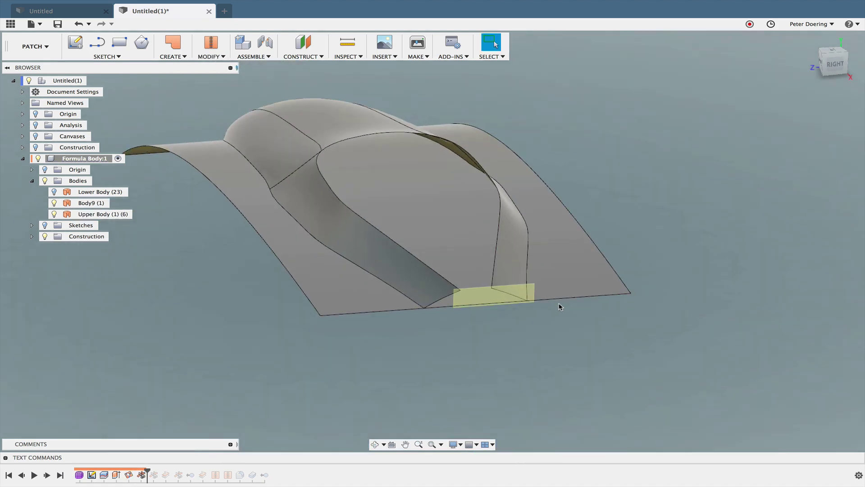
middle_click_drag(560, 303, 457, 305, "shift")
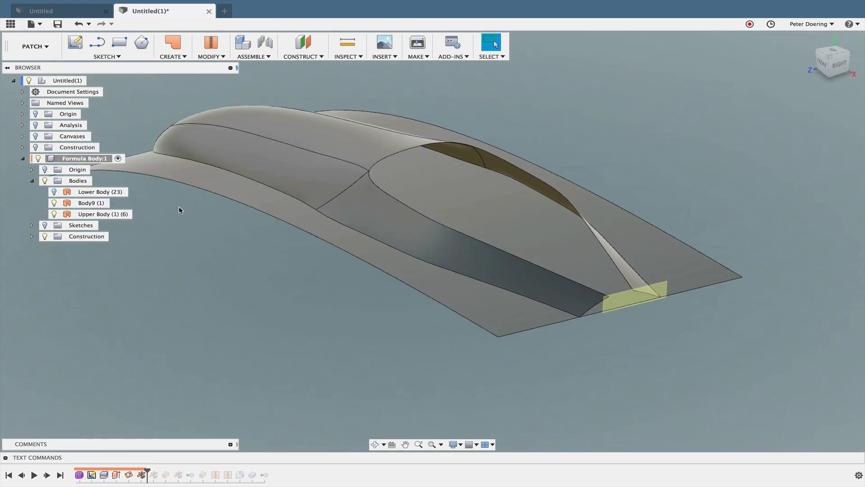
left_click(88, 202)
left_click(45, 236)
mouse_move(247, 304)
middle_mouse_down()
mouse_move(322, 310)
mouse_move(301, 248)
middle_mouse_up()
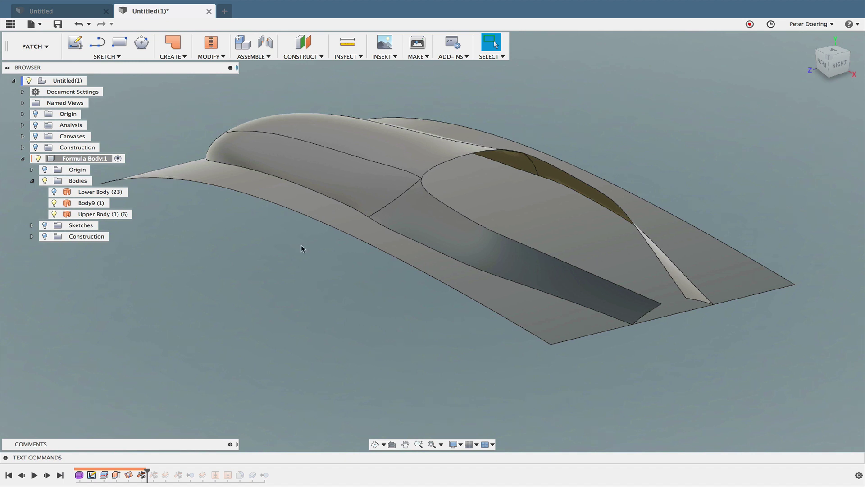
Step: Trim away the outer sheet region beyond the Upper Body outline
left_click(207, 57)
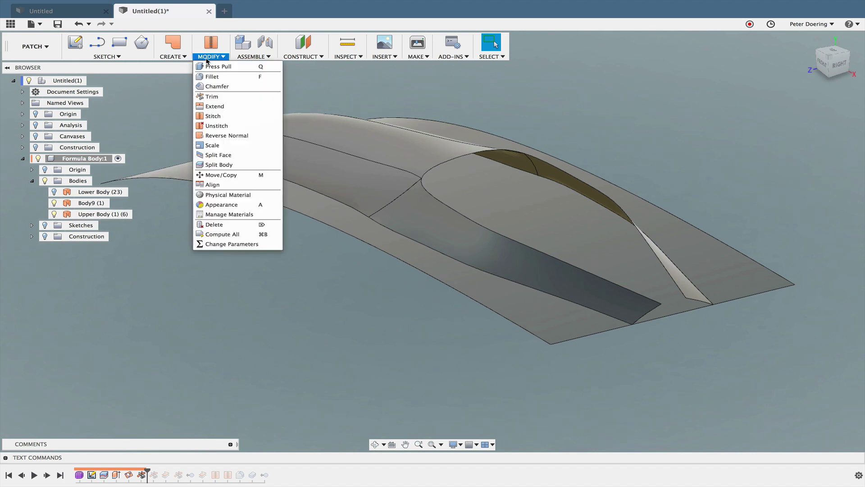
left_click(215, 96)
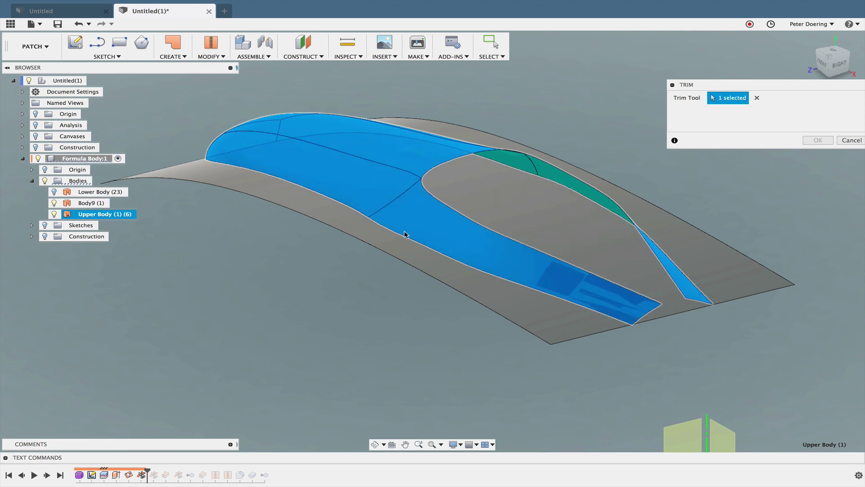
left_click(407, 239)
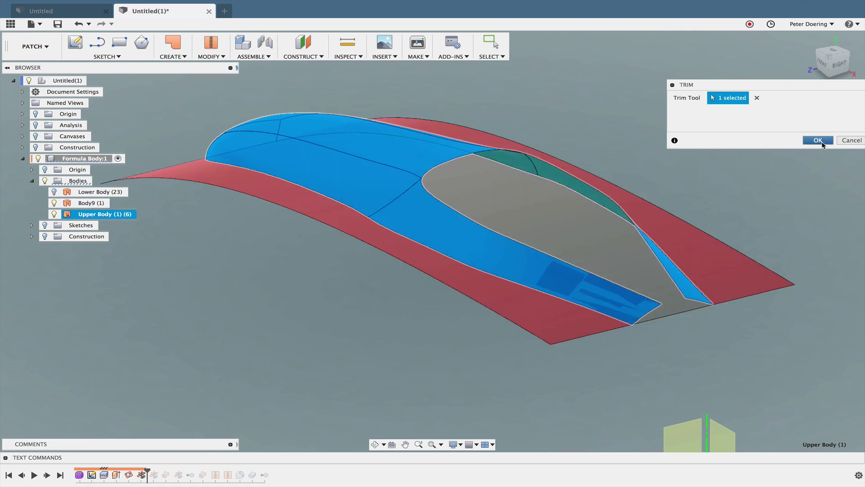
left_click(818, 140)
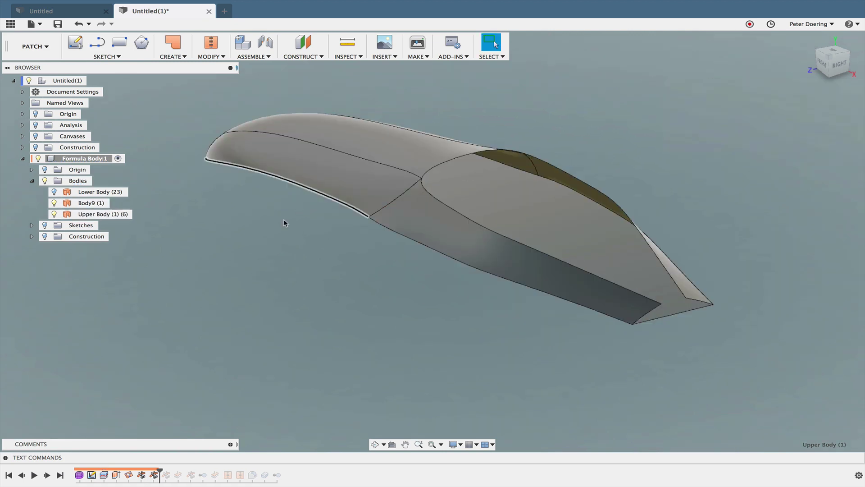
left_click(168, 57)
Step: Offset the Upper Body surface -30 mm into new body Body28, then hide the Upper Body
left_click(183, 124)
left_click(293, 153)
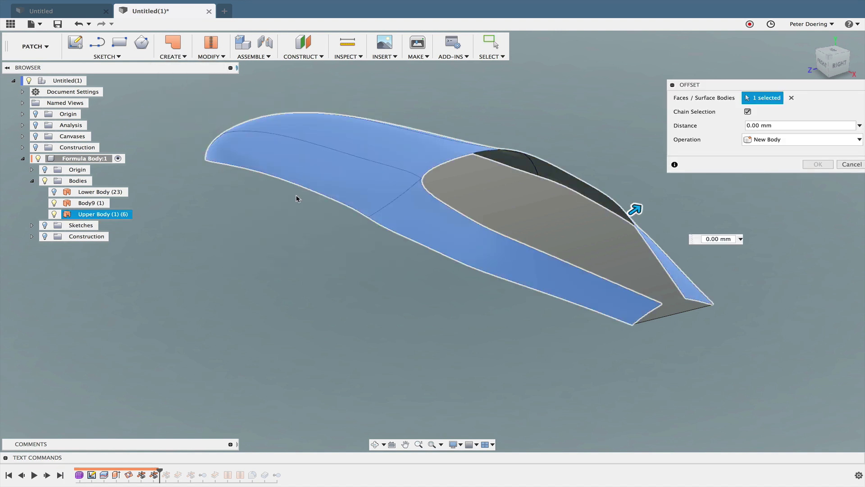
middle_click_drag(281, 237, 271, 234, "shift")
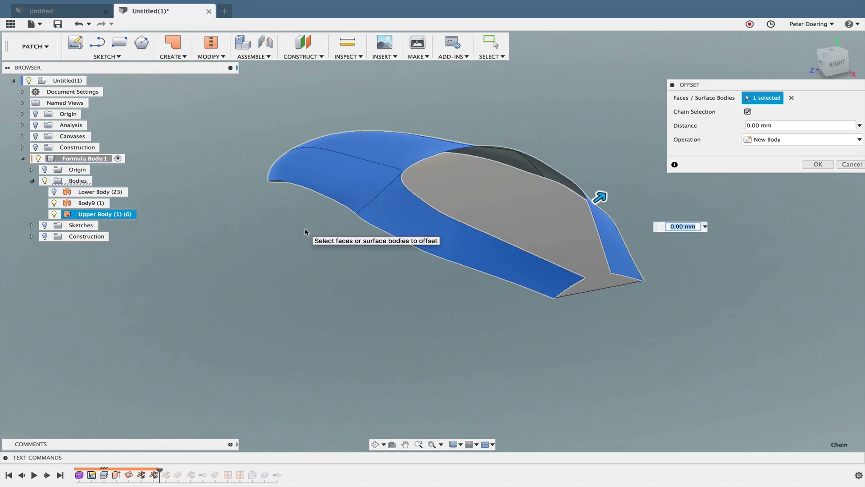
type("-30")
key("Return")
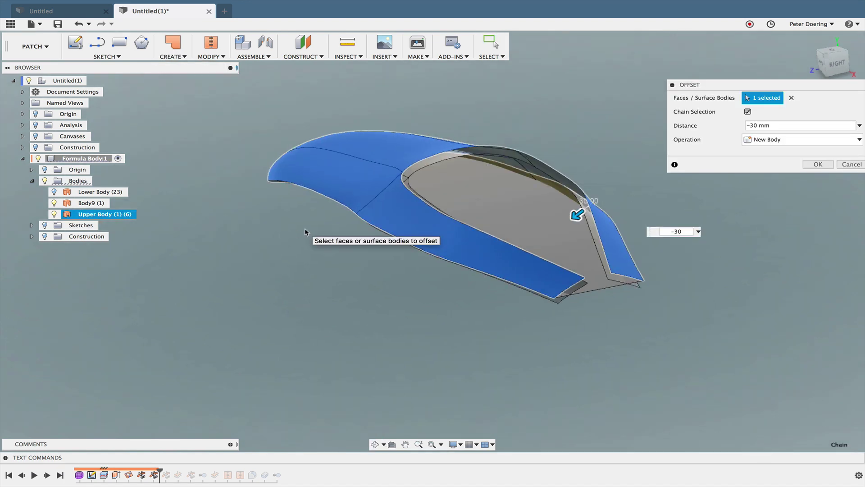
left_click(818, 165)
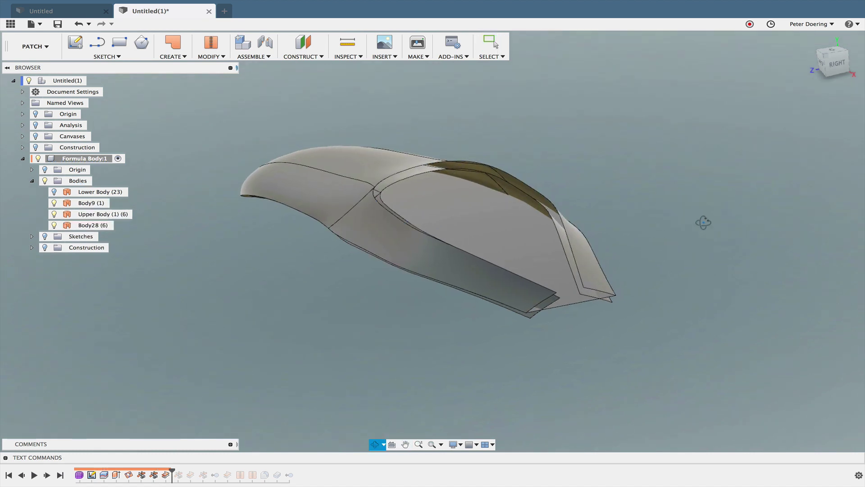
left_click(54, 214)
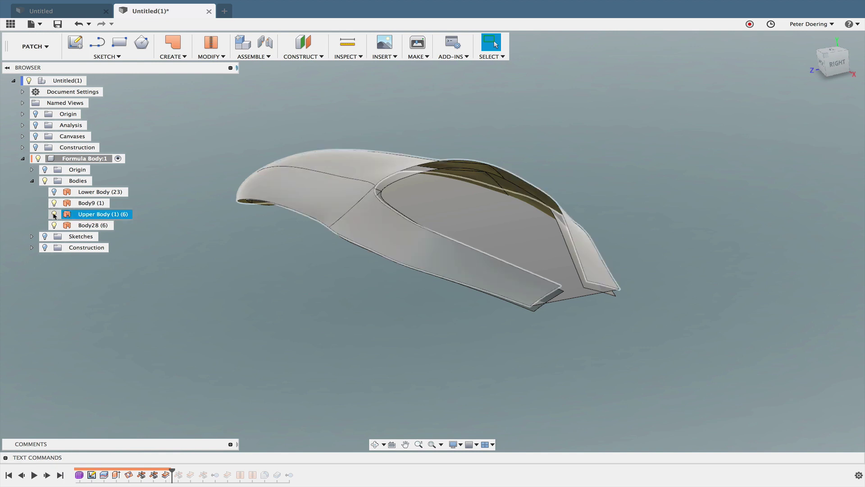
Step: Trim out the cockpit patch using offset Body28 as the cutting tool
left_click(212, 58)
left_click(229, 92)
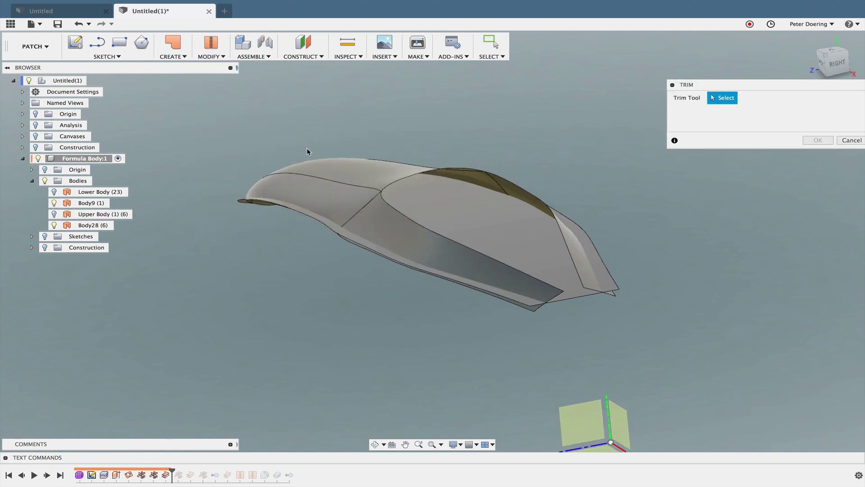
left_click(323, 165)
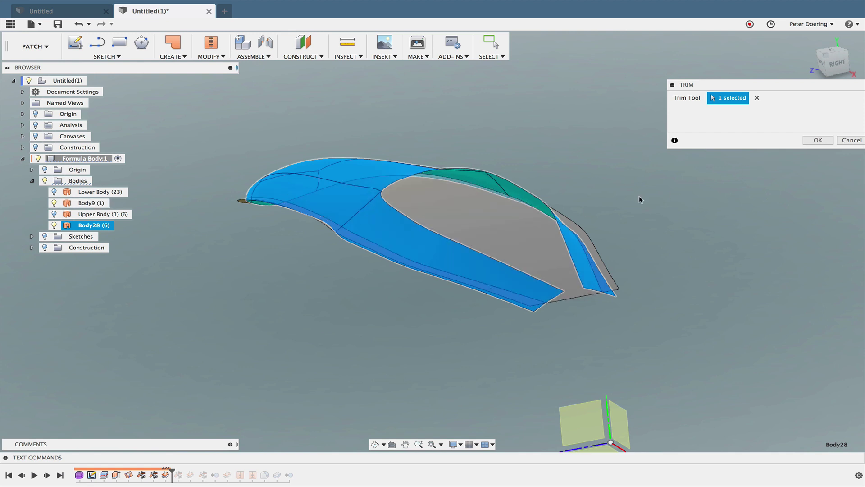
left_click(520, 224)
left_click(806, 144)
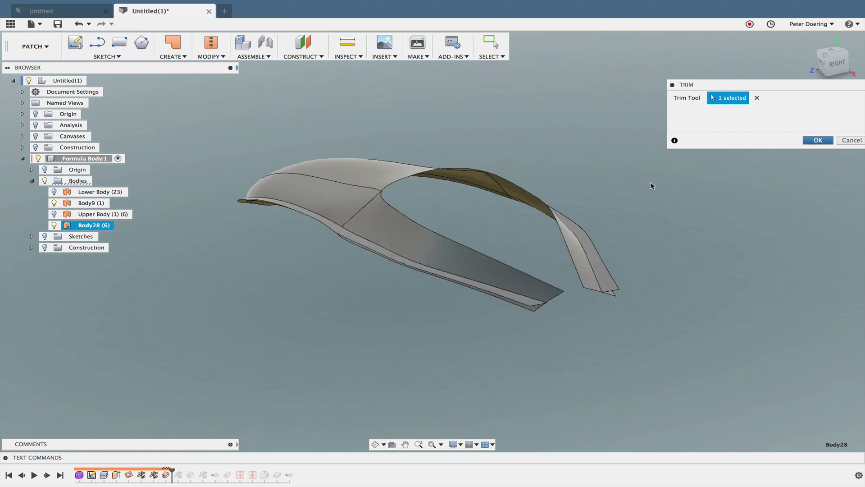
Step: Inspect Body28 through its context menu while orbiting the model
left_click(93, 225)
right_click(92, 225)
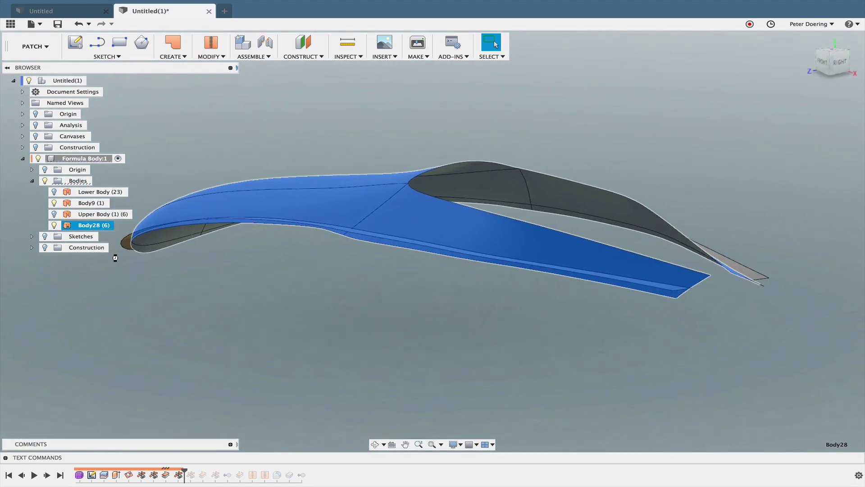
middle_click_drag(150, 264, 172, 276)
key("Escape")
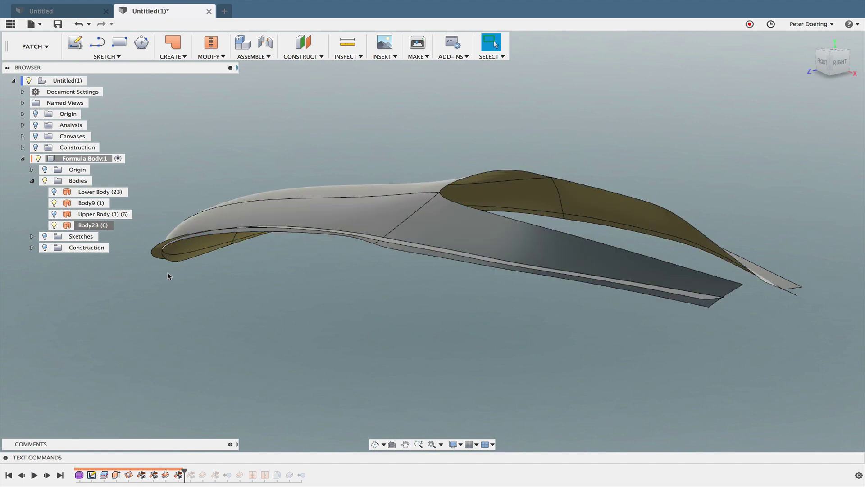
right_click(105, 227)
mouse_move(105, 227)
middle_mouse_down("shift")
mouse_move(128, 347)
mouse_move(145, 299)
mouse_move(175, 310)
mouse_move(217, 289)
mouse_move(277, 284)
middle_mouse_up("shift")
key("Escape")
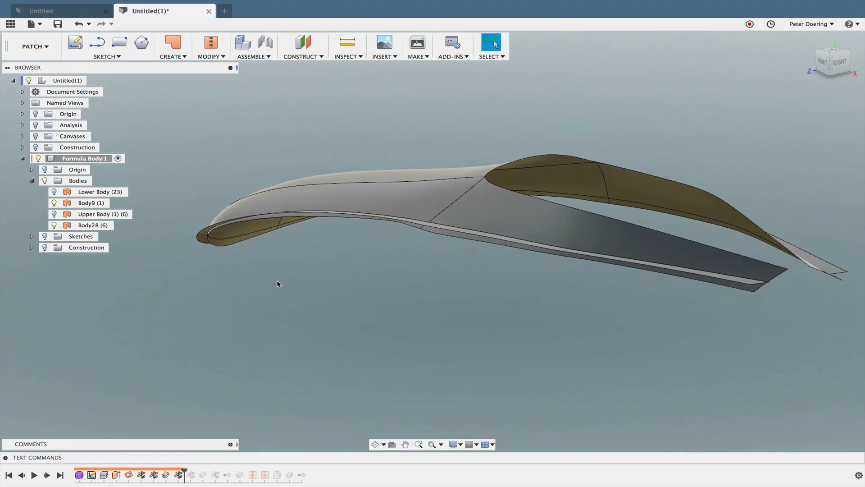
Step: Remove the Body28 offset shell from the design
right_click(89, 227)
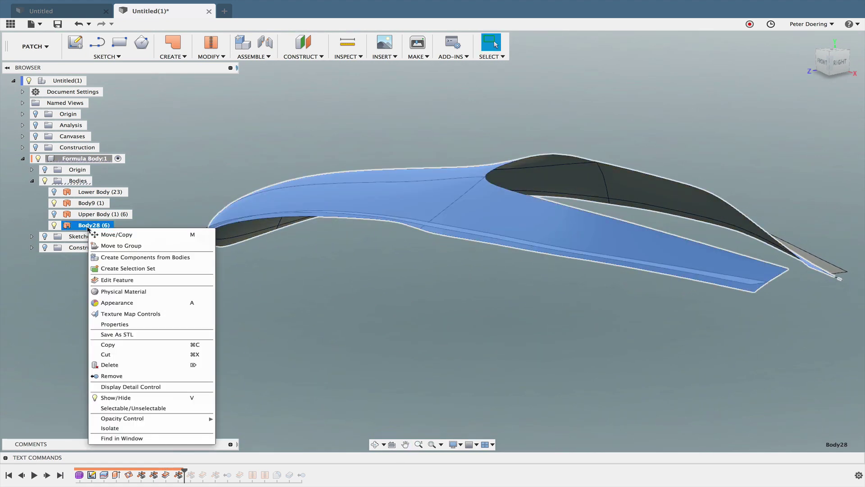
left_click(111, 374)
mouse_move(240, 299)
middle_mouse_down("shift")
mouse_move(230, 315)
mouse_move(214, 315)
middle_mouse_up("shift")
scroll(213, 315, "down", 2)
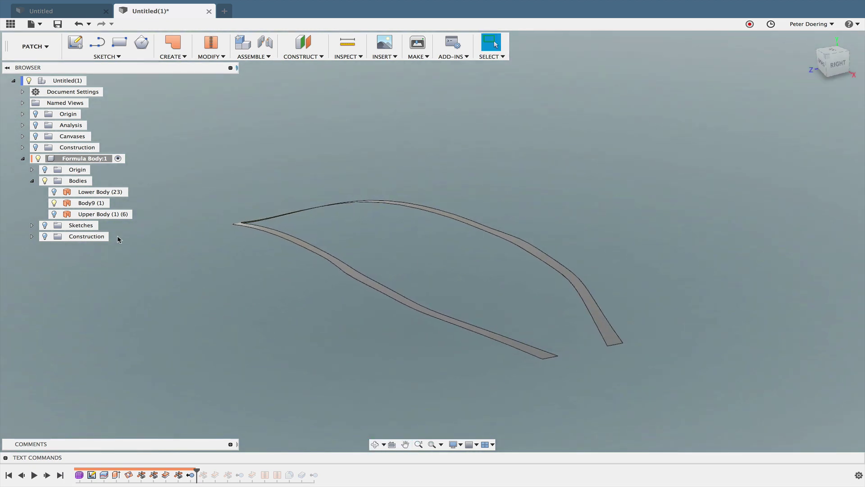
Step: Offset the thin side strips -30 mm as new body Body29 and show the Upper Body again
left_click(172, 56)
mouse_move(177, 125)
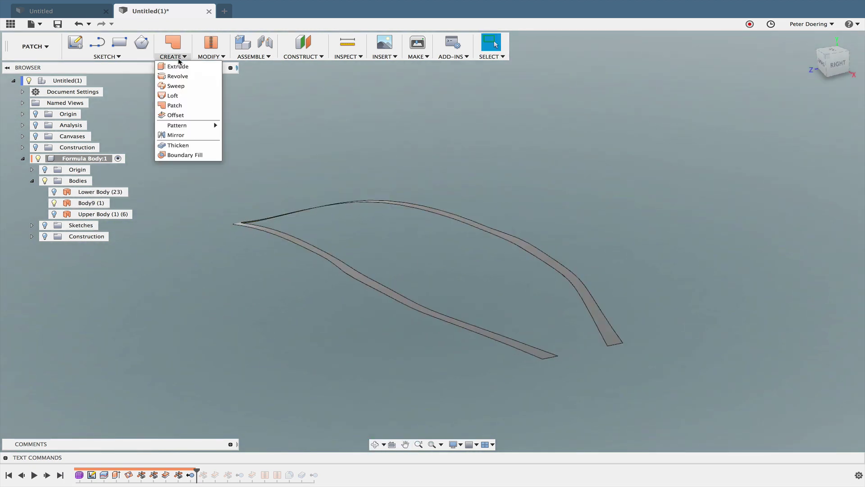
left_click(176, 115)
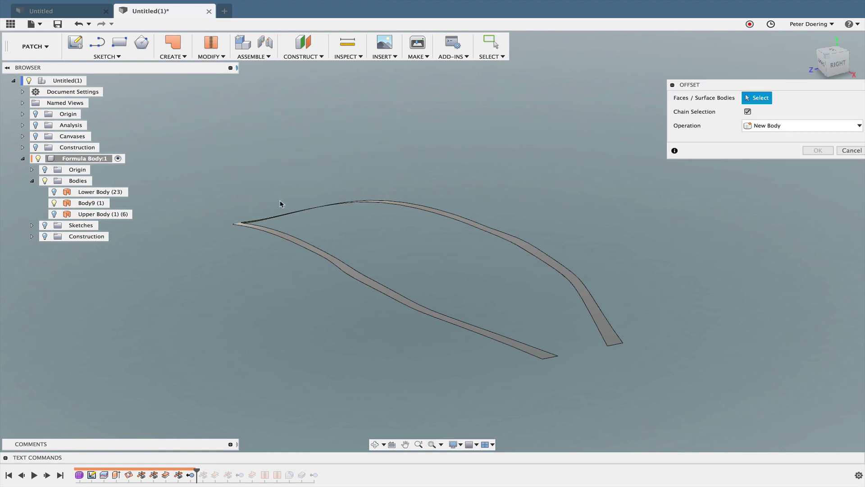
left_click(283, 207)
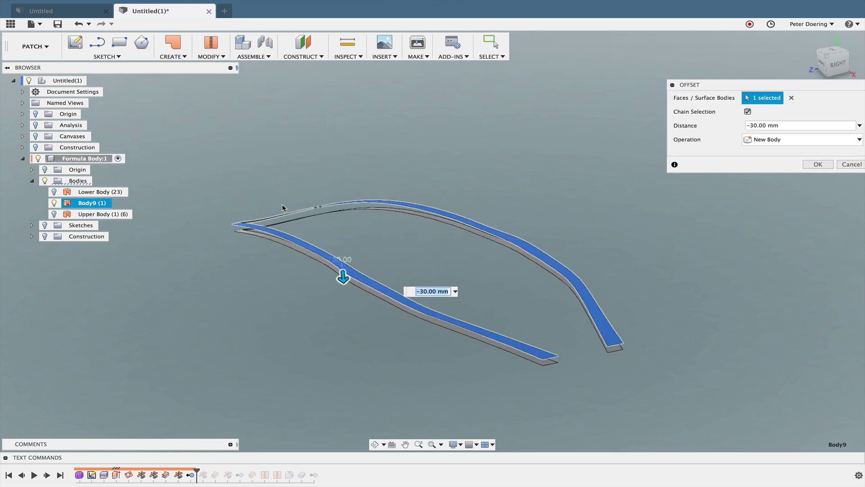
type("0")
key("Return")
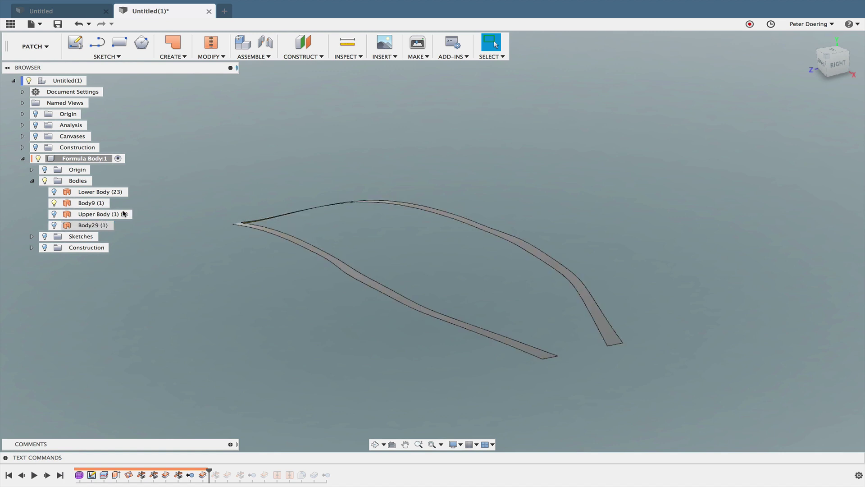
left_click(55, 214)
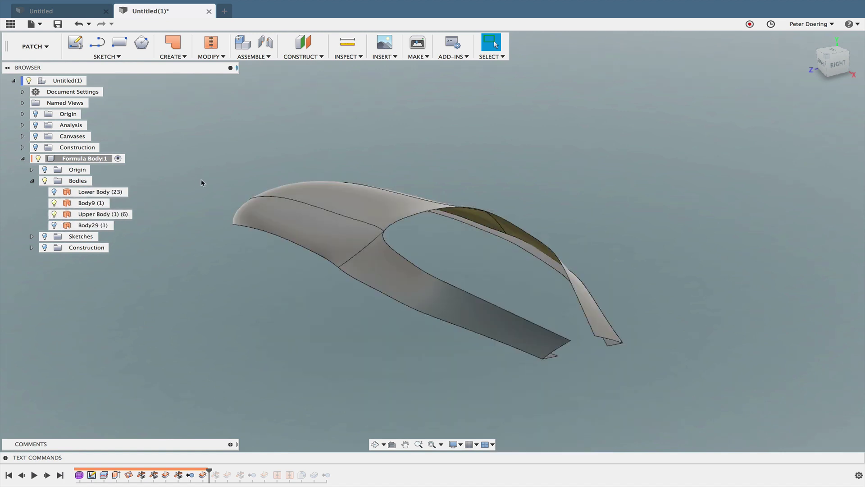
Step: Stitch the Upper Body and Body9 side strips into Body30 at 0.01 mm tolerance
left_click(211, 43)
left_click(304, 192)
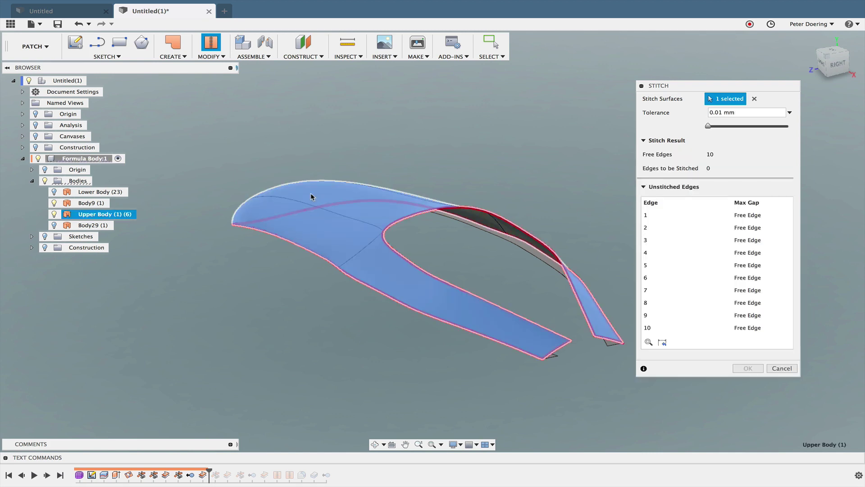
left_click(504, 239)
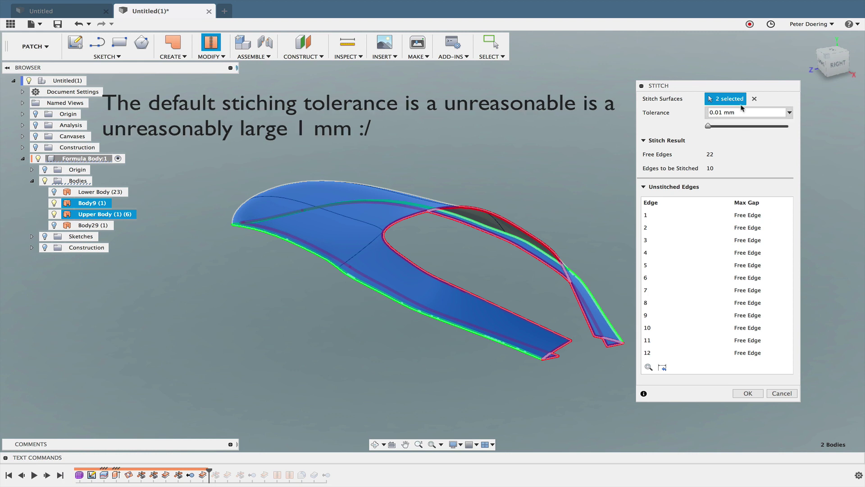
left_click(740, 394)
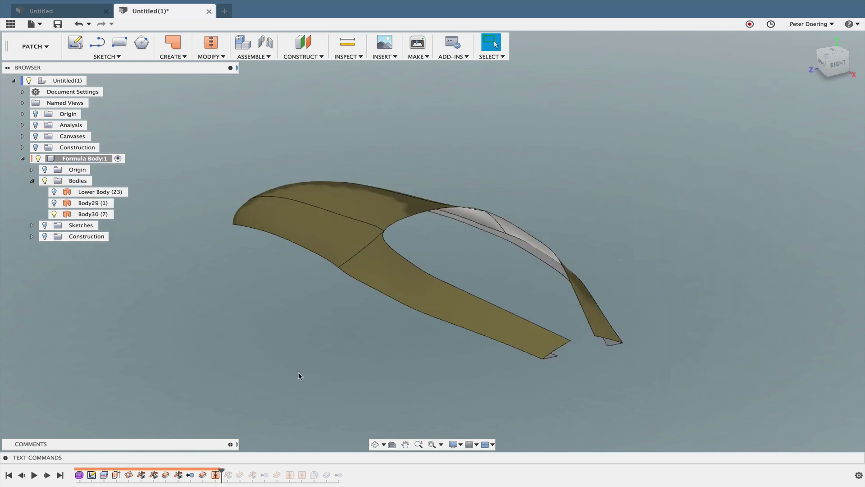
Step: Reverse Body30's surface normals, then toggle the Lower Body's visibility
left_click(210, 56)
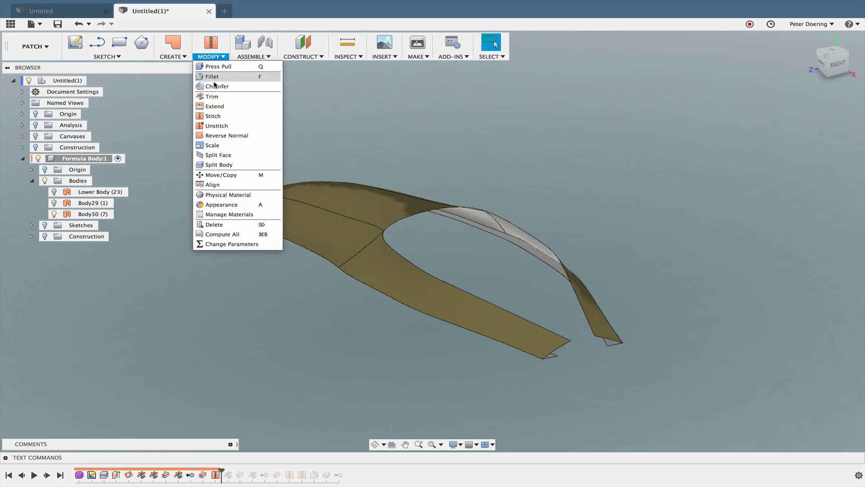
left_click(224, 136)
left_click(299, 213)
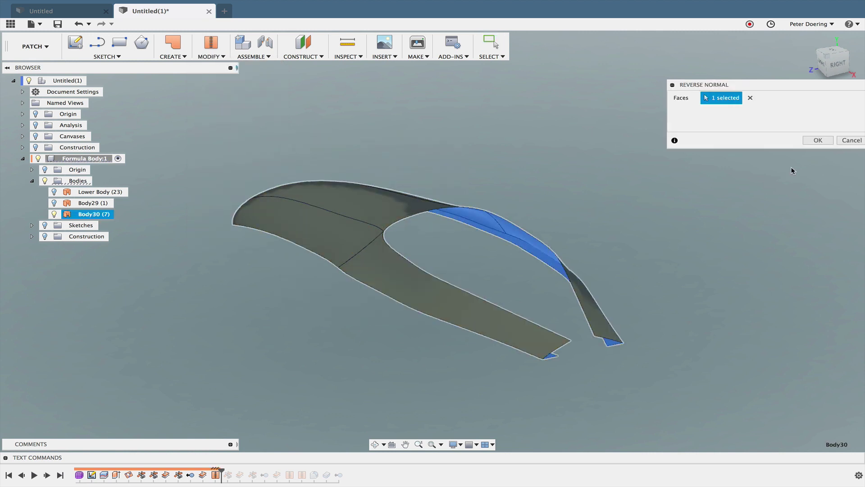
left_click(816, 141)
left_click(54, 205)
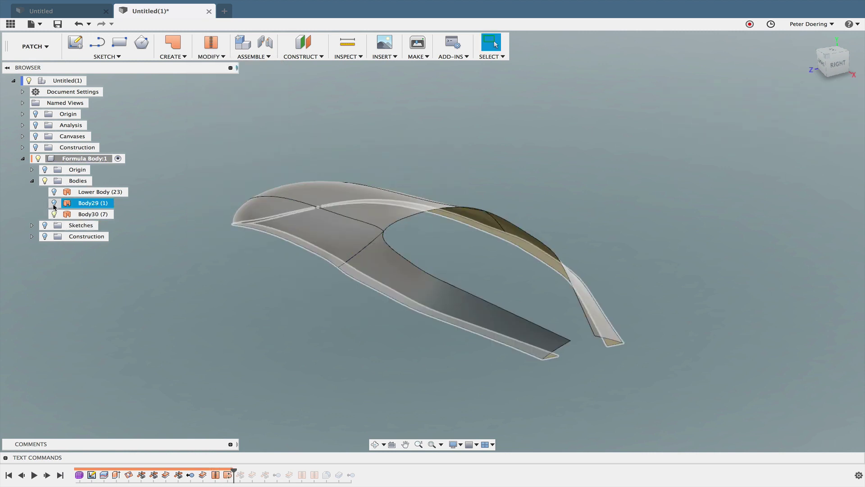
left_click(55, 192)
left_click(54, 212)
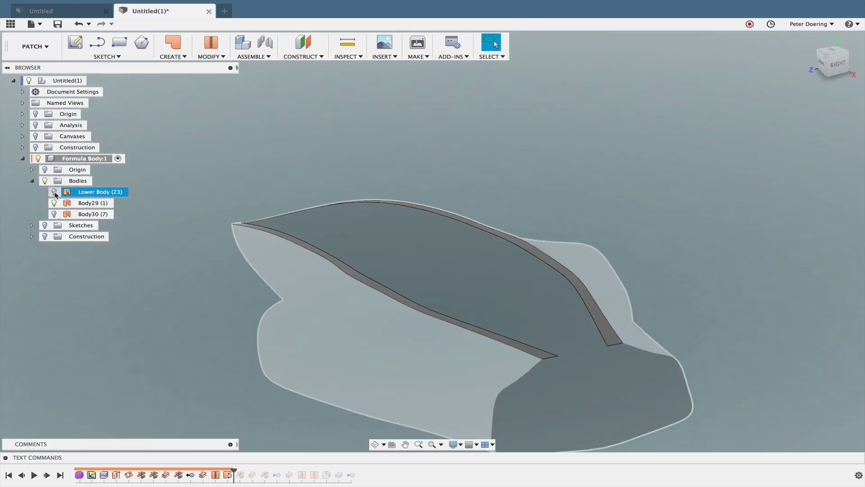
Step: Stitch the Lower Body and Body29 into a single body, Body31
left_click(167, 161)
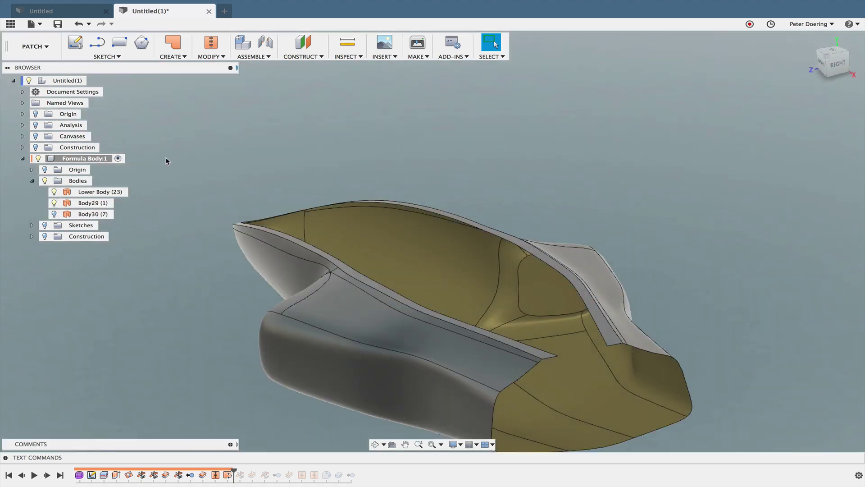
left_click(211, 43)
left_click(261, 255)
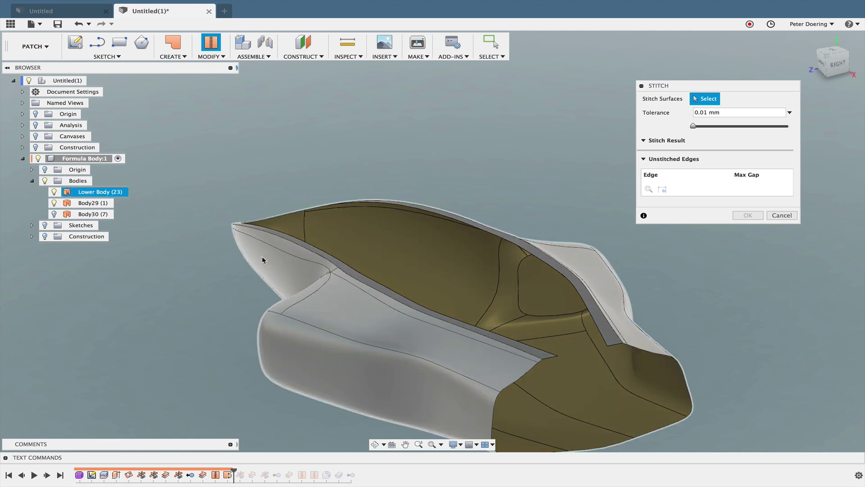
left_click(362, 211)
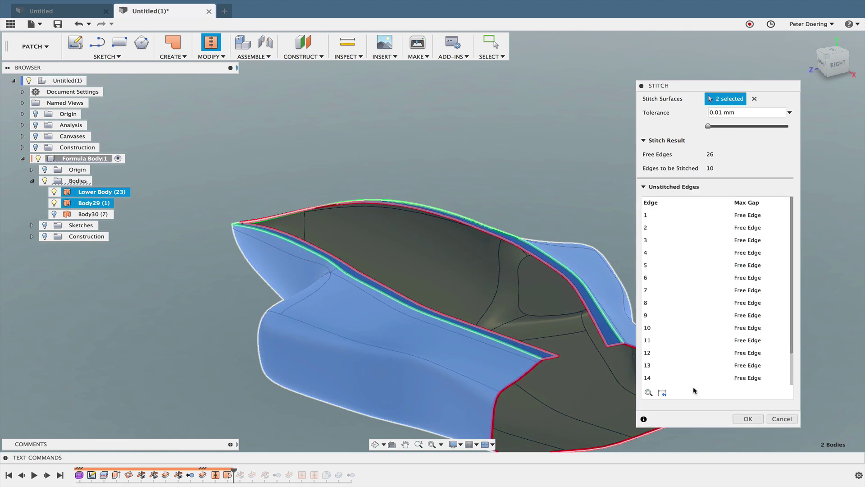
left_click(747, 419)
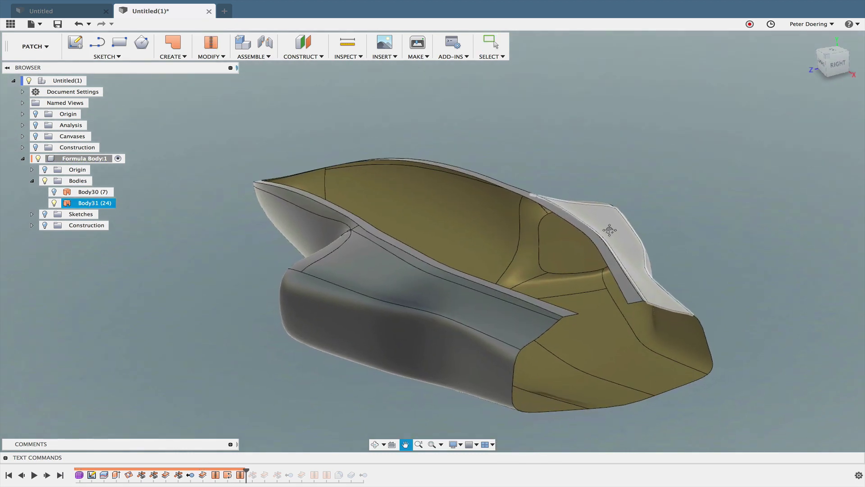
Step: Fillet Body31's long top edge chain with a 7 mm radius
left_click(220, 58)
left_click(218, 73)
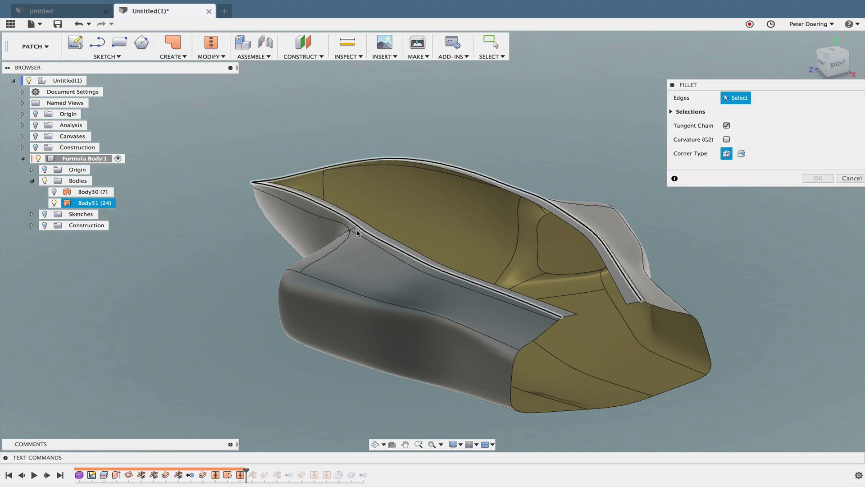
left_click(358, 233)
type("7")
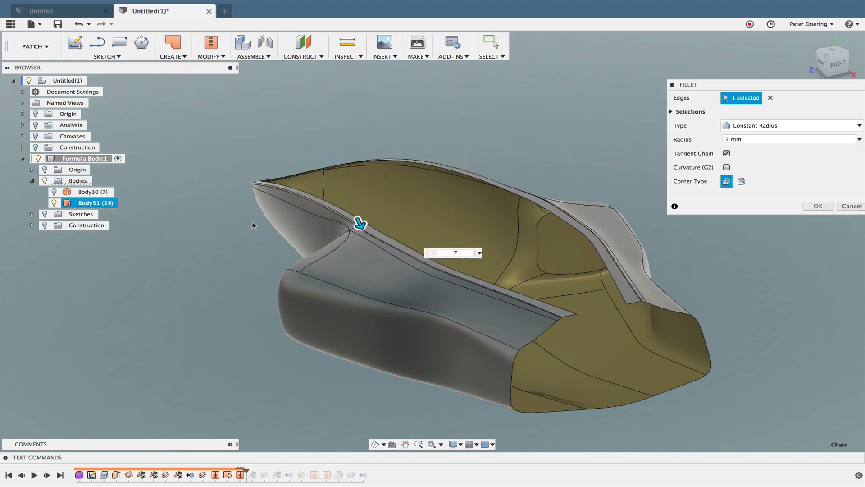
left_click(819, 206)
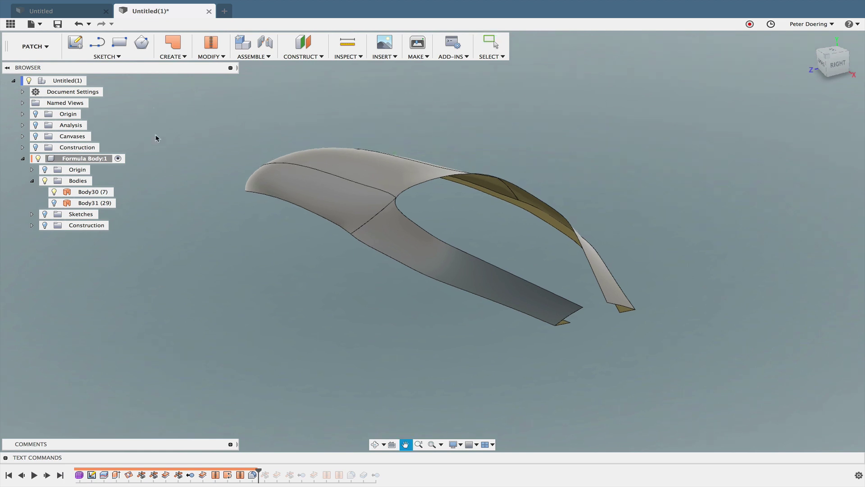
Step: Fillet Body30's long lower edge chain with a 7 mm radius
left_click(211, 56)
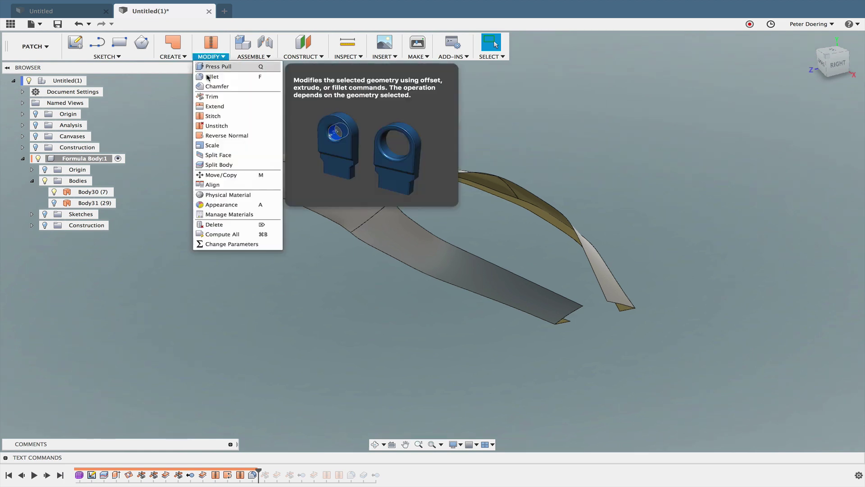
left_click(214, 75)
left_click(372, 249)
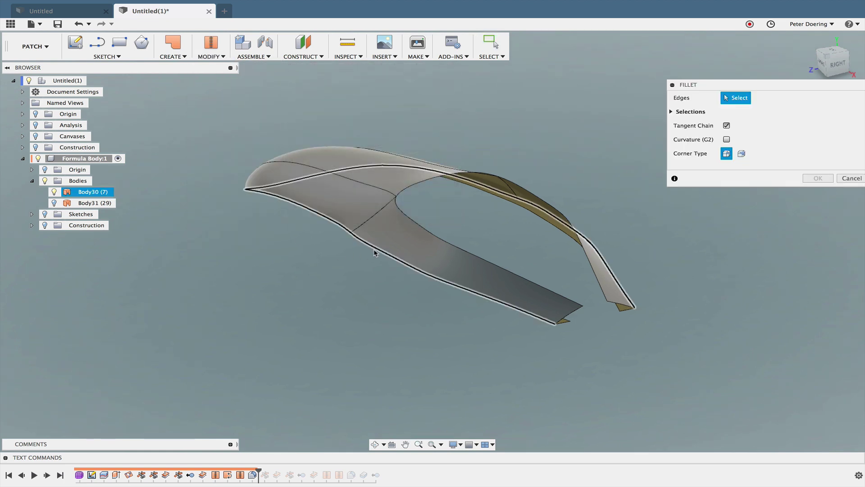
type("7")
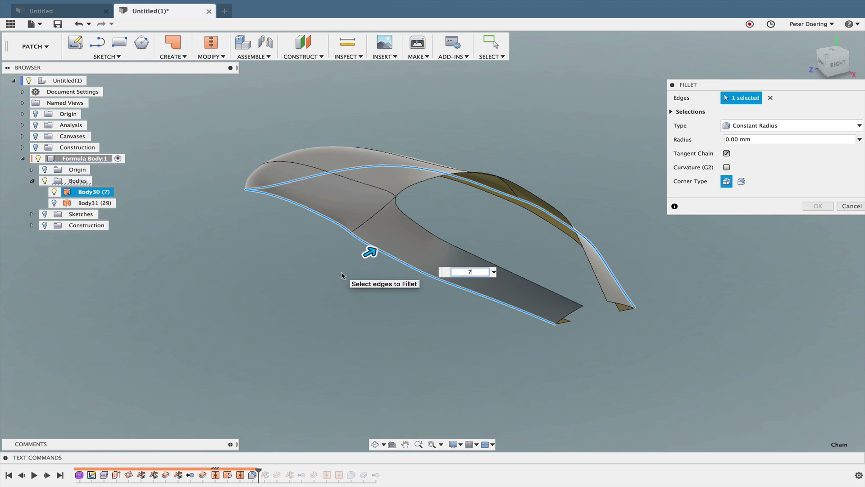
key("Return")
left_click(815, 210)
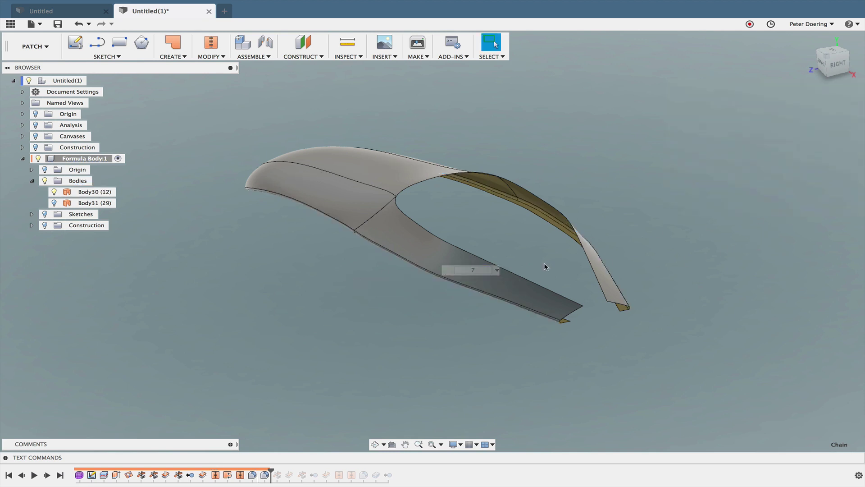
middle_click_drag(545, 267, 443, 288, "shift")
scroll(443, 288, "up", 3)
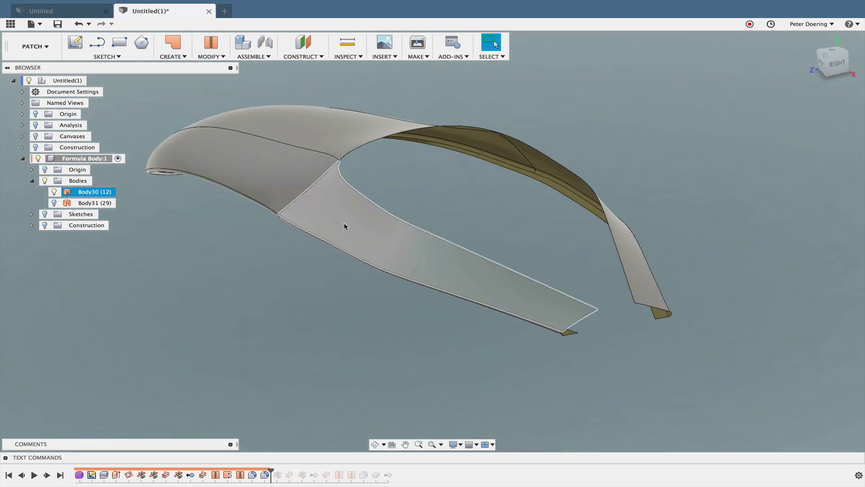
Step: Thicken Body30's faces by -5 mm into new solid Body32
left_click(182, 57)
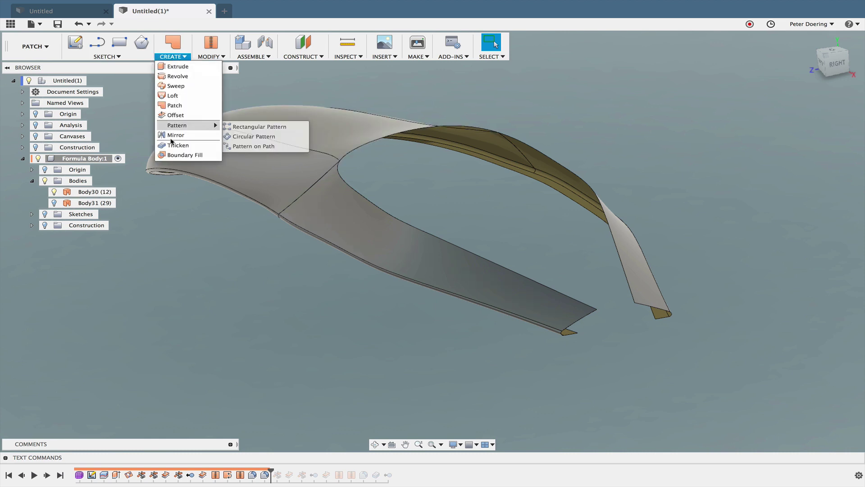
left_click(174, 145)
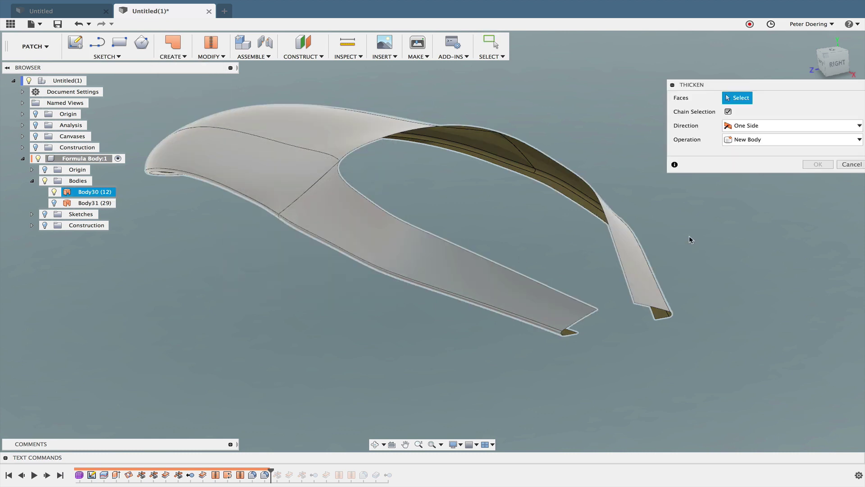
left_click(599, 210)
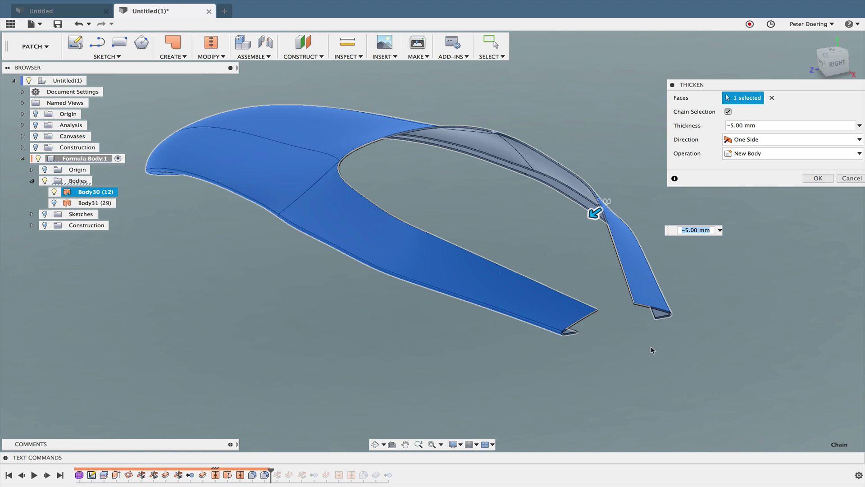
scroll(646, 344, "up", 3)
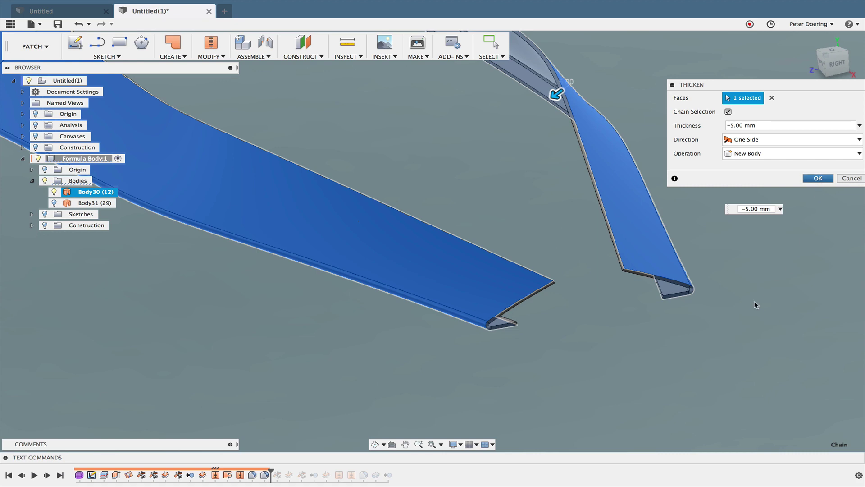
key("Return")
scroll(418, 354, "up", 2)
Step: Thicken the Body31 car body faces by -5.00 mm as new solid Body33
left_click(57, 201)
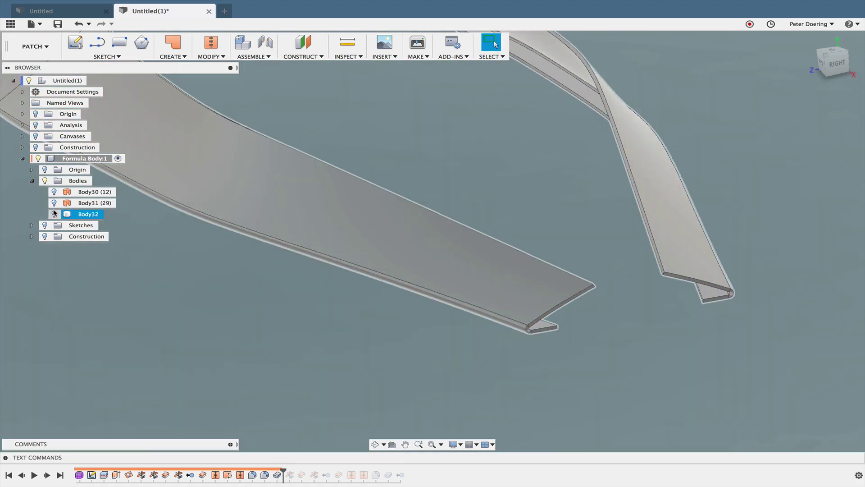
left_click(55, 214)
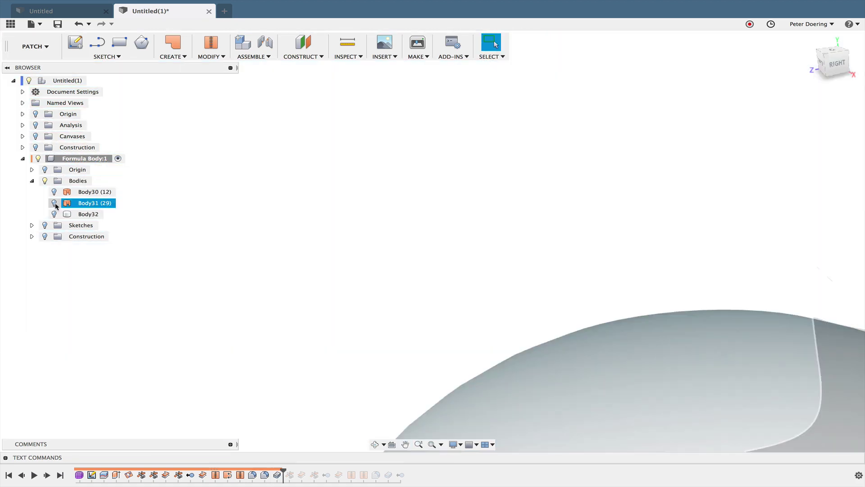
left_click(54, 203)
scroll(198, 126, "down", 3)
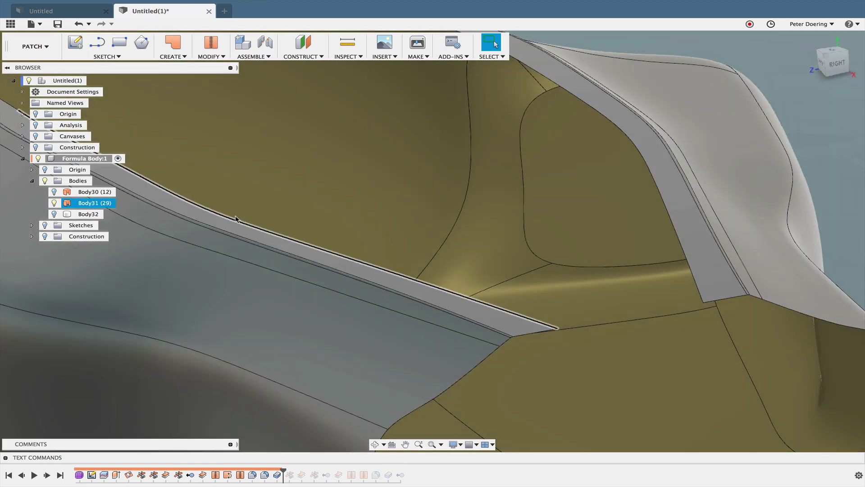
left_click(173, 57)
mouse_move(175, 134)
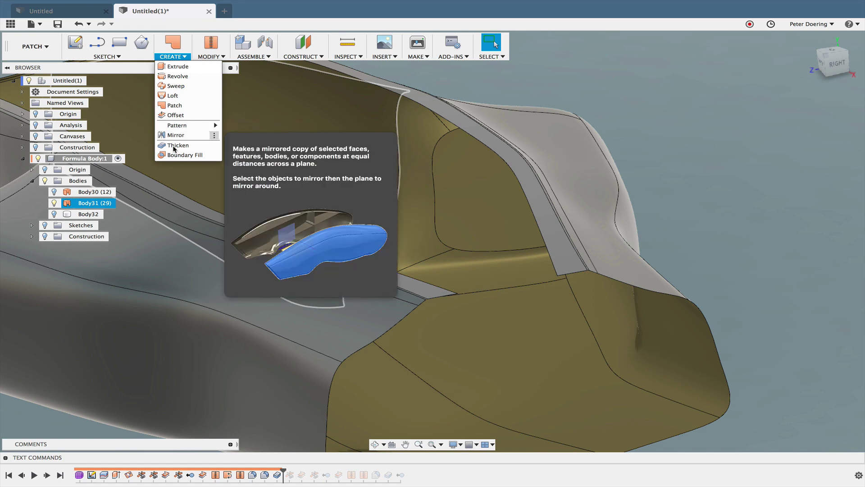
left_click(178, 145)
left_click(670, 222)
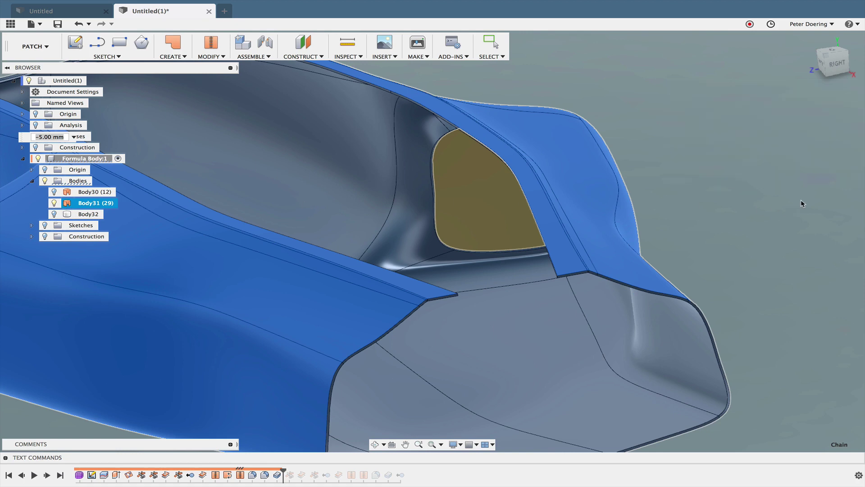
left_click(817, 178)
left_click(57, 217)
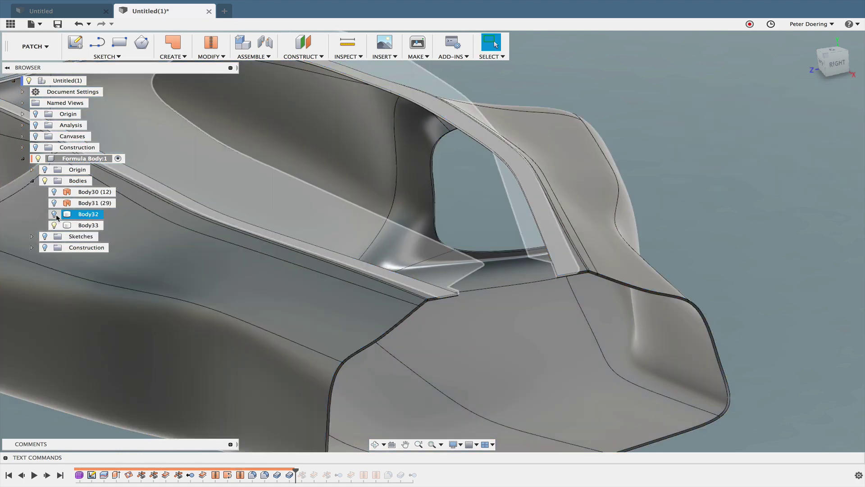
left_click(86, 225)
scroll(443, 296, "up", 5)
scroll(429, 290, "down", 5)
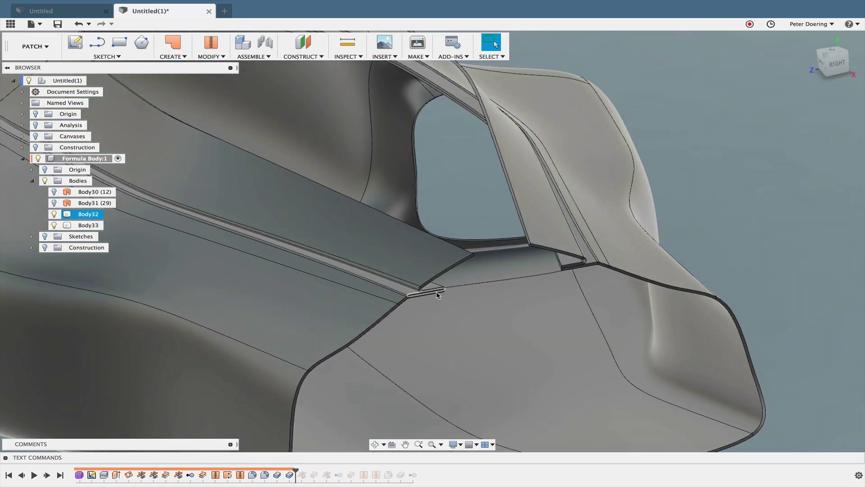
scroll(544, 304, "down", 3)
mouse_move(540, 289)
middle_mouse_down("shift")
mouse_move(511, 276)
mouse_move(492, 297)
mouse_move(581, 276)
mouse_move(455, 303)
mouse_move(401, 330)
mouse_move(480, 317)
mouse_move(440, 318)
mouse_move(464, 333)
mouse_move(563, 201)
middle_mouse_up("shift")
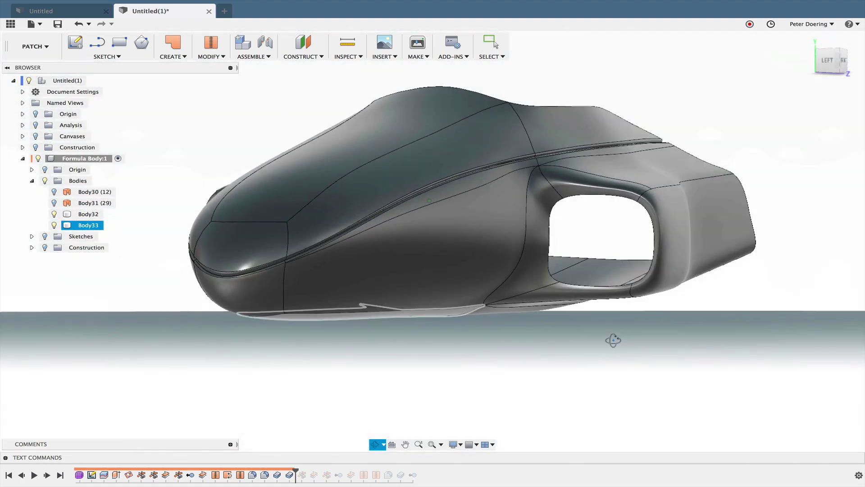
left_click(583, 207)
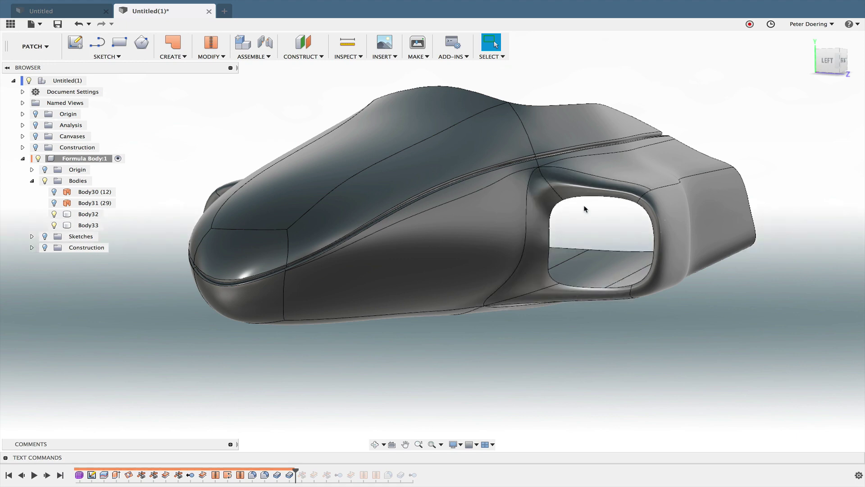
scroll(464, 343, "down", 3)
mouse_move(466, 358)
middle_mouse_down("shift")
mouse_move(487, 357)
mouse_move(417, 348)
mouse_move(340, 353)
mouse_move(350, 349)
mouse_move(351, 373)
mouse_move(315, 363)
mouse_move(309, 377)
mouse_move(294, 345)
middle_mouse_up("shift")
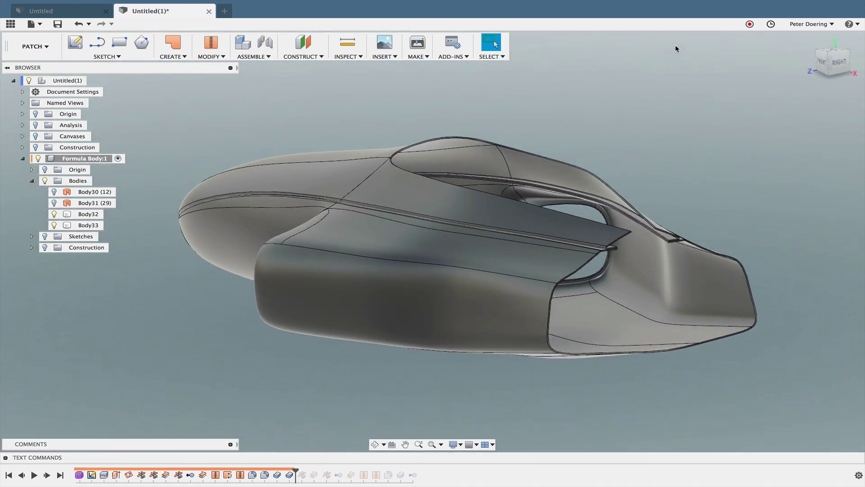
left_click(621, 6)
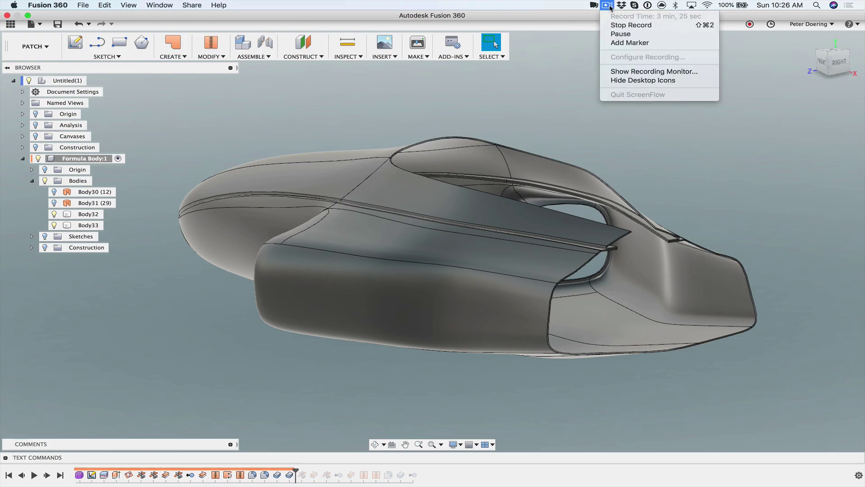